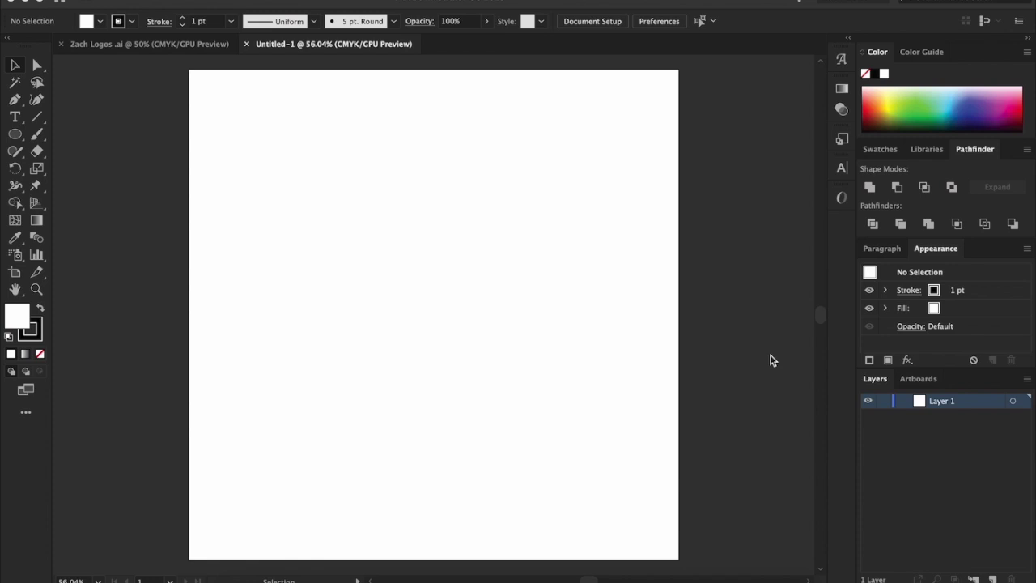
# Pan around the empty square artboard and return to the Selection tool.
pyautogui.hscroll(-3, 687, 356)
pyautogui.hscroll(4, 687, 356)
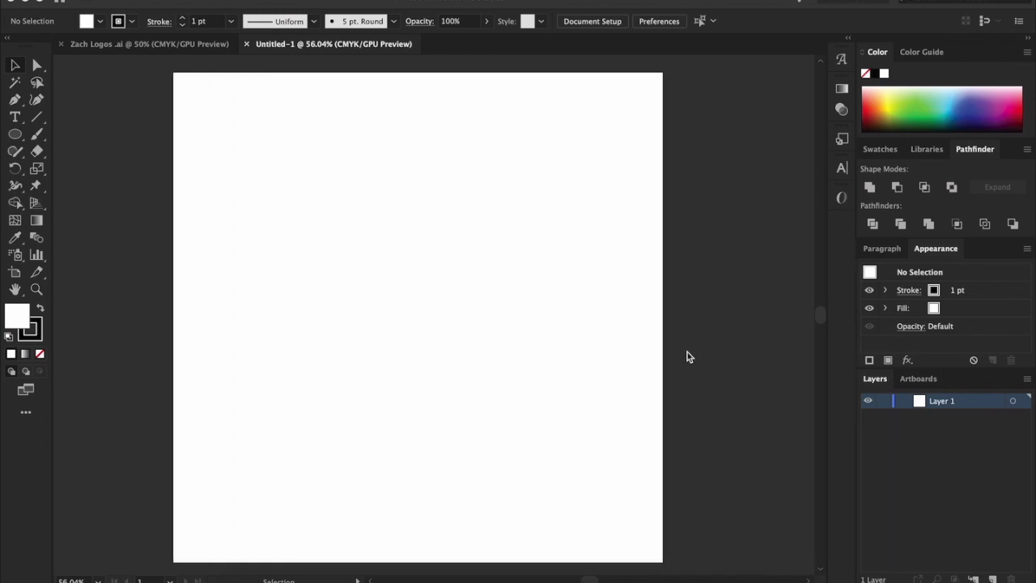
pyautogui.hscroll(-2, 688, 356)
pyautogui.scroll(-2, 687, 356)
pyautogui.scroll(2, 687, 356)
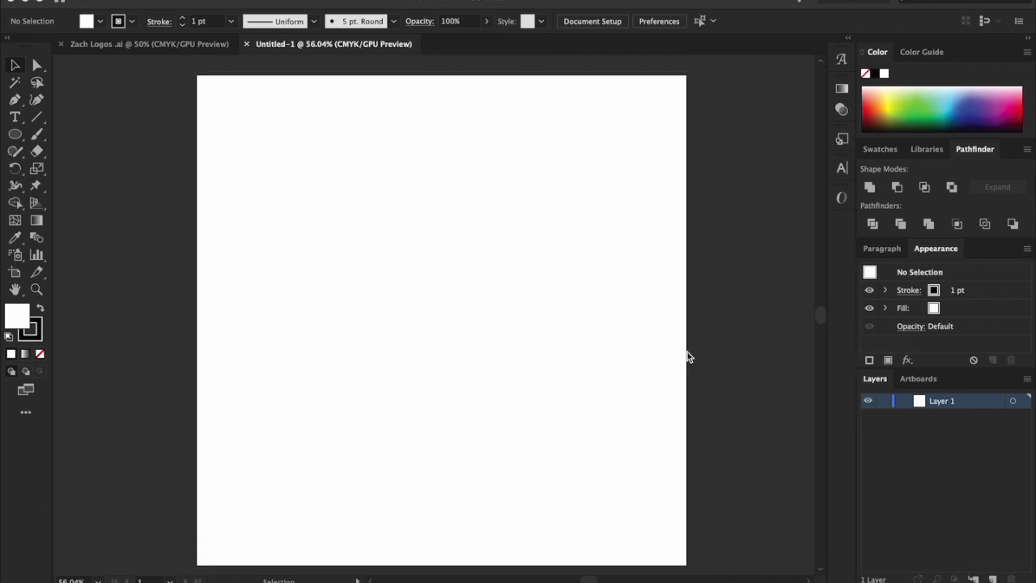
pyautogui.scroll(-2, 687, 352)
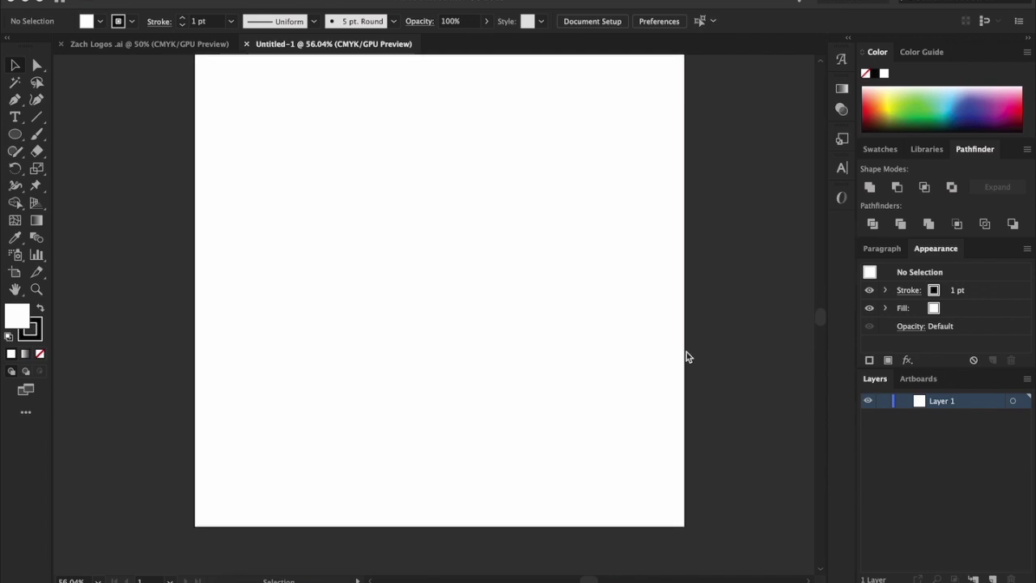
pyautogui.scroll(1, 686, 352)
pyautogui.hscroll(-3, 686, 352)
pyautogui.hscroll(2, 686, 352)
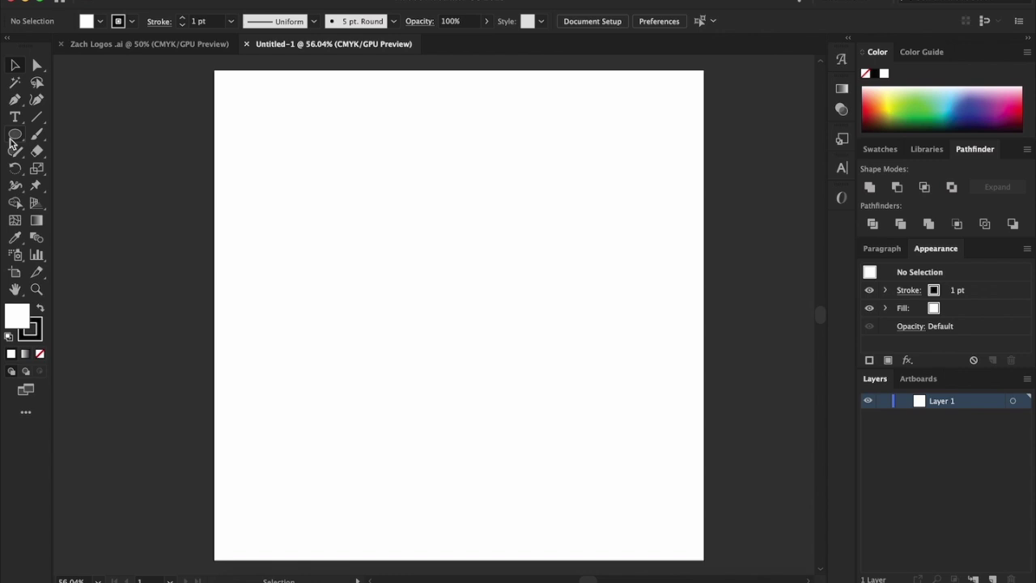
pyautogui.click(11, 138)
pyautogui.click(15, 65)
# Widen the artboard to 1355.42 × 792 pt and zoom the view to 66.67%.
pyautogui.click(15, 273)
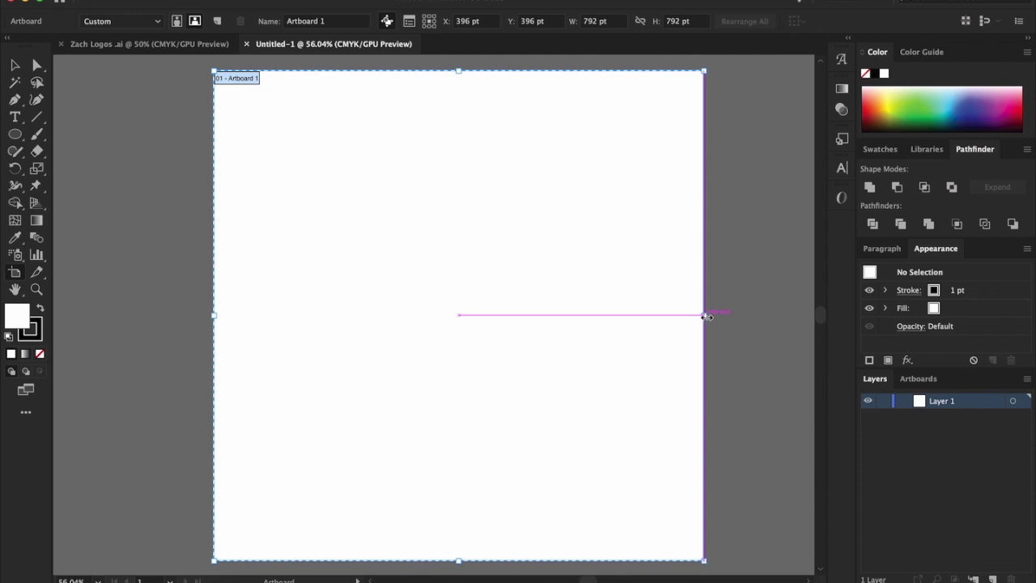
pyautogui.moveTo(708, 315); pyautogui.dragTo(662, 315)
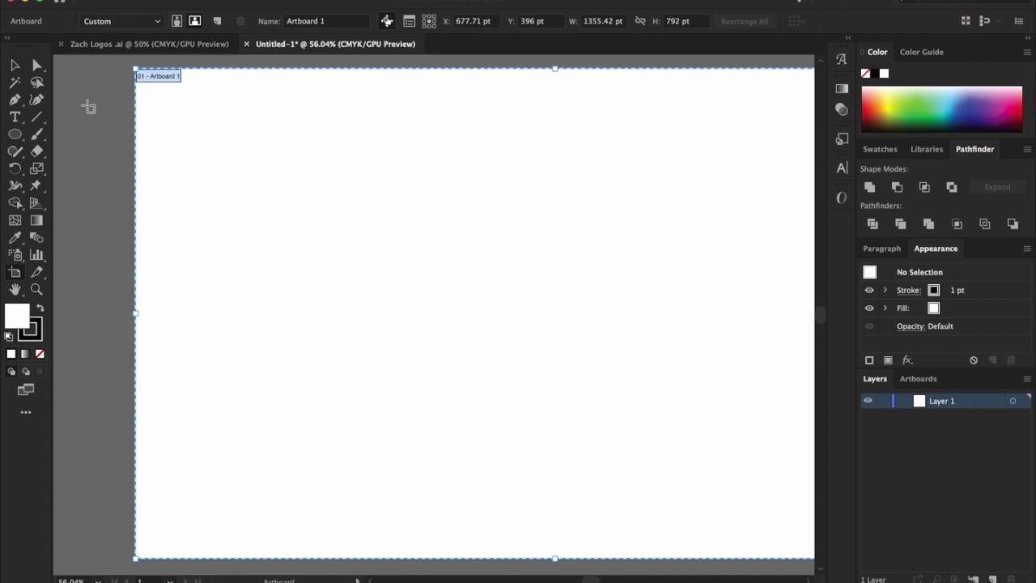
pyautogui.press('v')
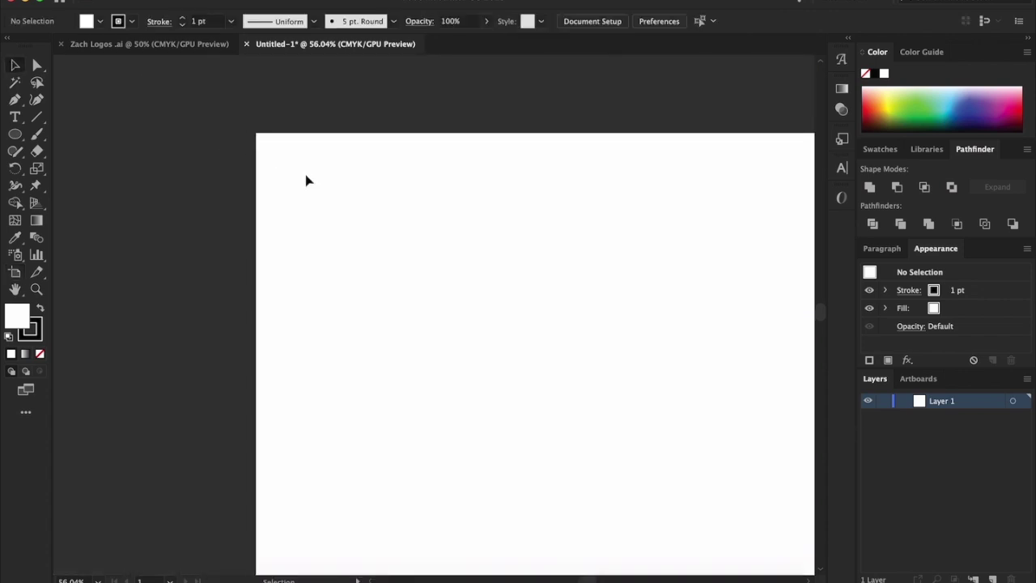
pyautogui.press('super+1')
pyautogui.press('super+minus')
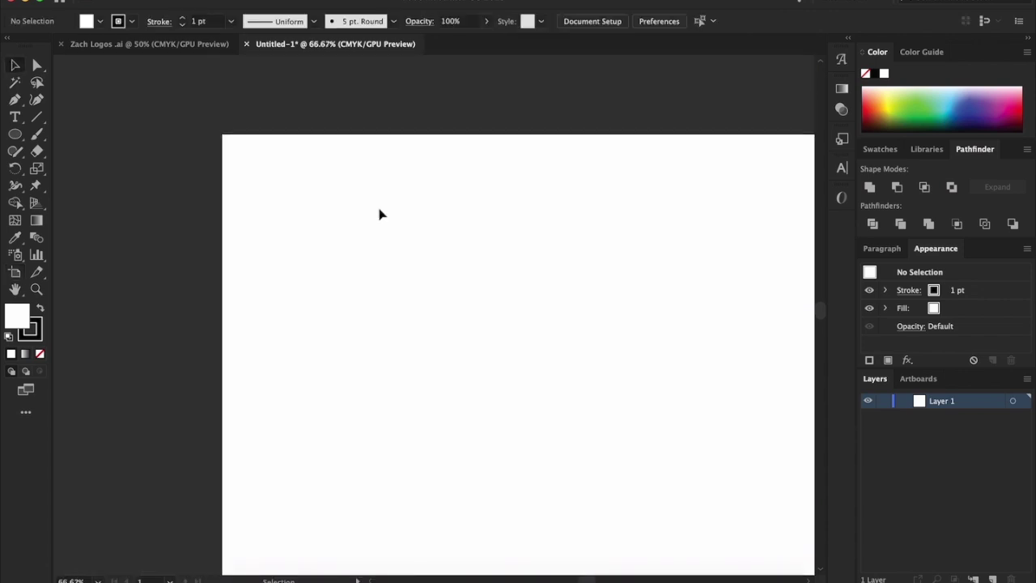
pyautogui.click(15, 135)
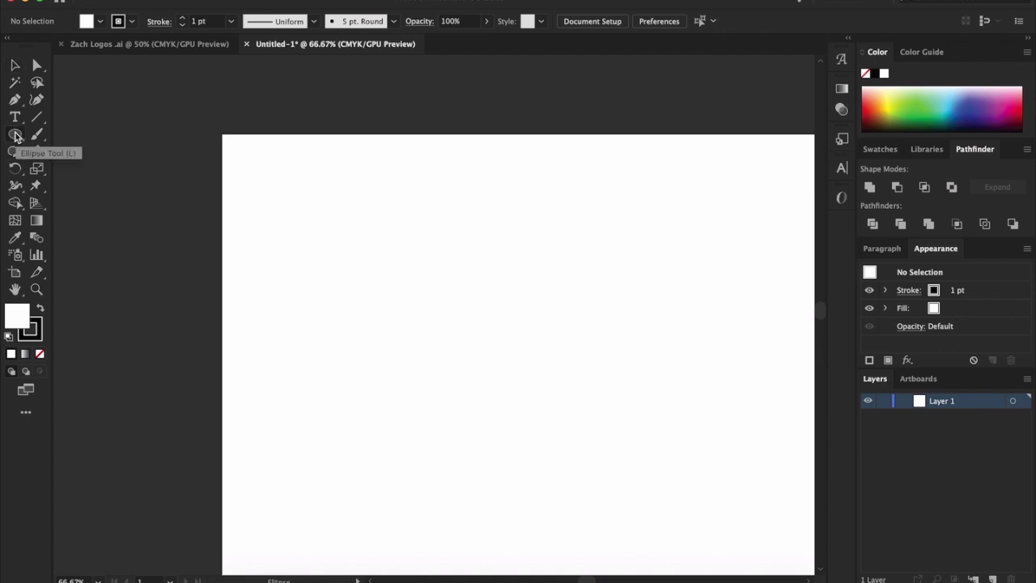
# Draw a large circle on the artboard and select it.
pyautogui.moveTo(317, 194); pyautogui.dragTo(621, 442)
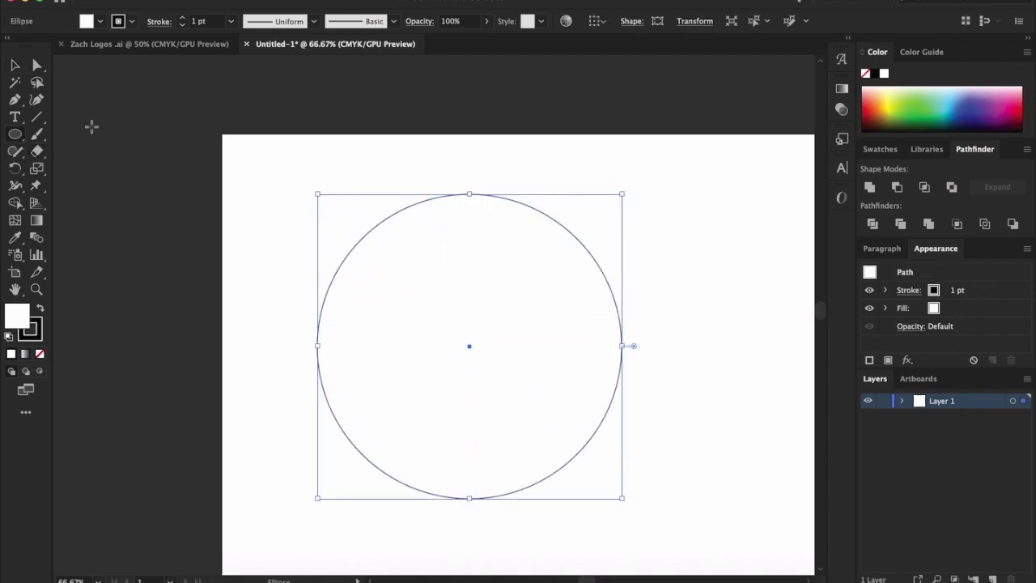
pyautogui.click(15, 65)
pyautogui.click(395, 162)
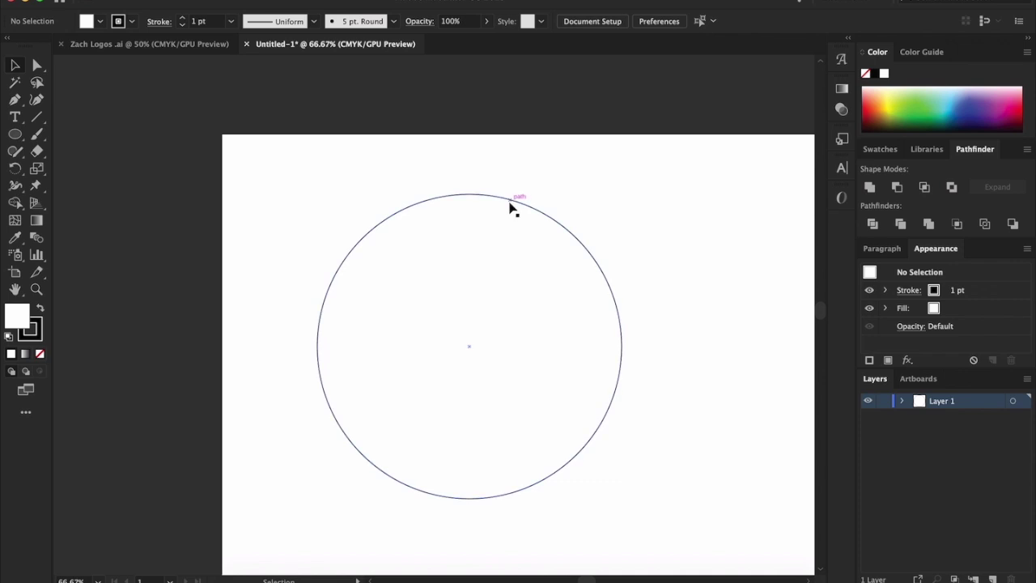
pyautogui.click(510, 201)
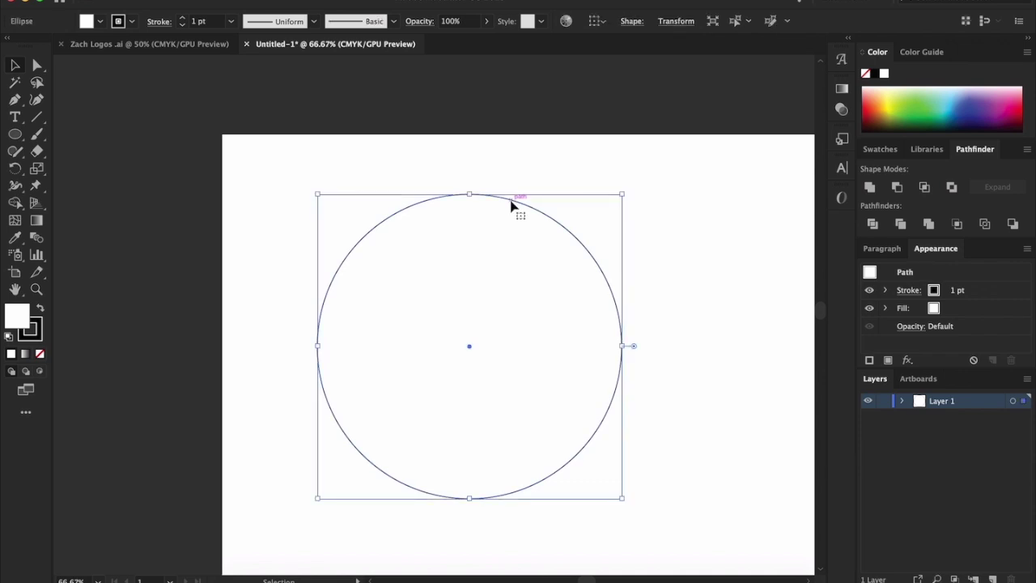
# Set the circle's fill to None.
pyautogui.click(102, 24)
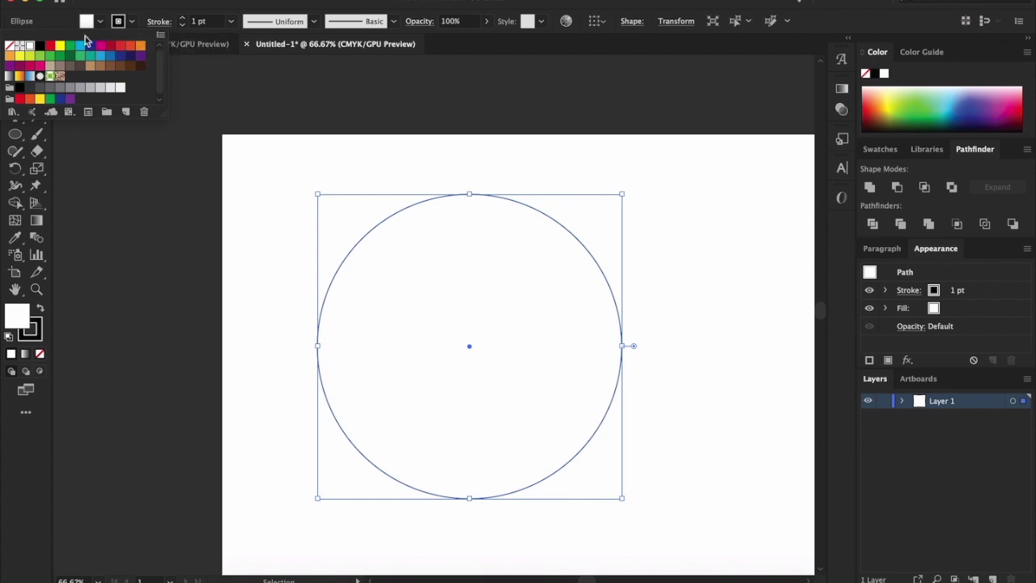
pyautogui.click(10, 46)
pyautogui.click(464, 143)
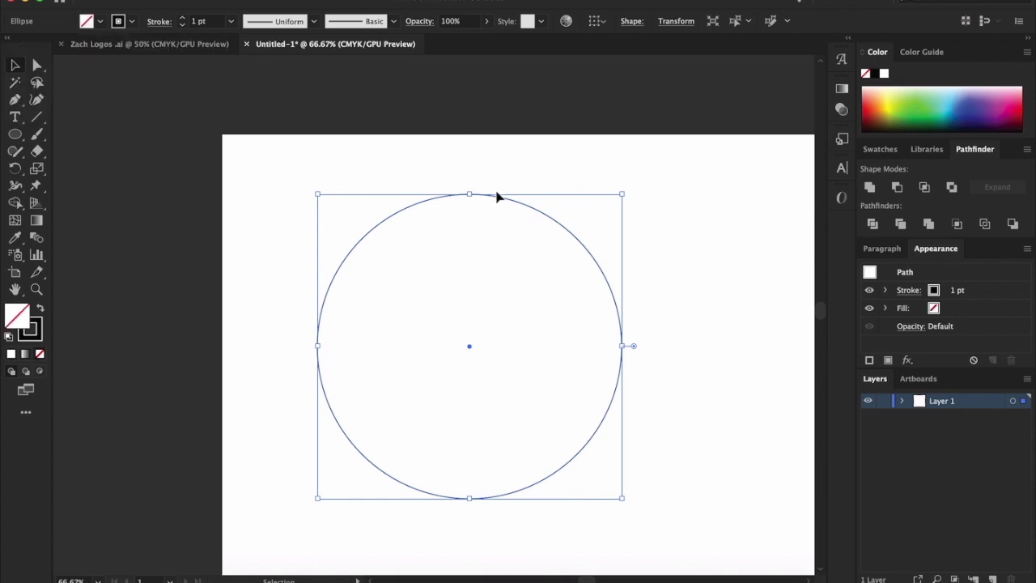
pyautogui.click(516, 183)
pyautogui.click(522, 205)
# Raise the circle's stroke to 8 pt and move it toward the artboard centre.
pyautogui.click(179, 17)
pyautogui.click(180, 17)
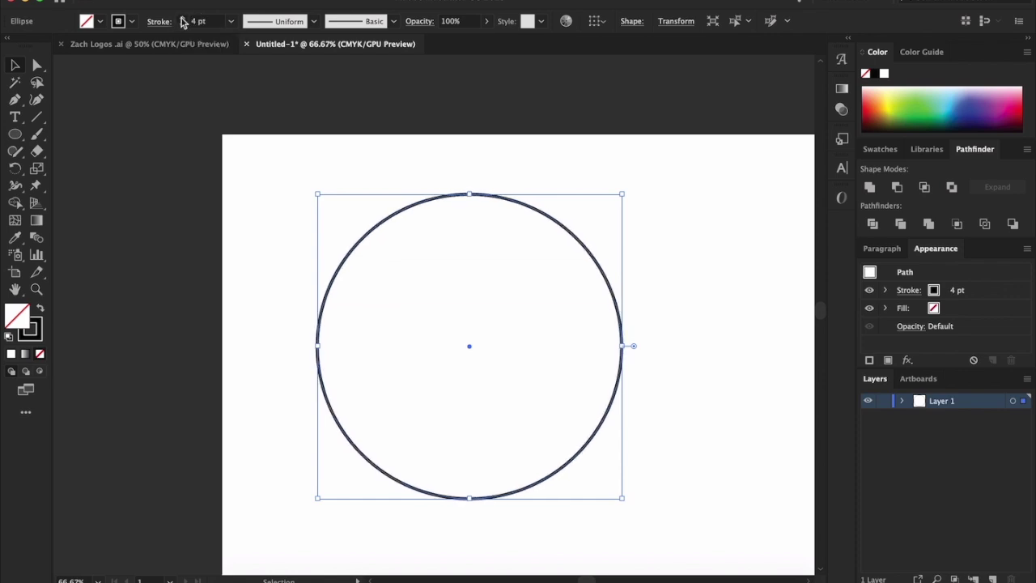
pyautogui.click(179, 17)
pyautogui.click(180, 17)
pyautogui.click(442, 186)
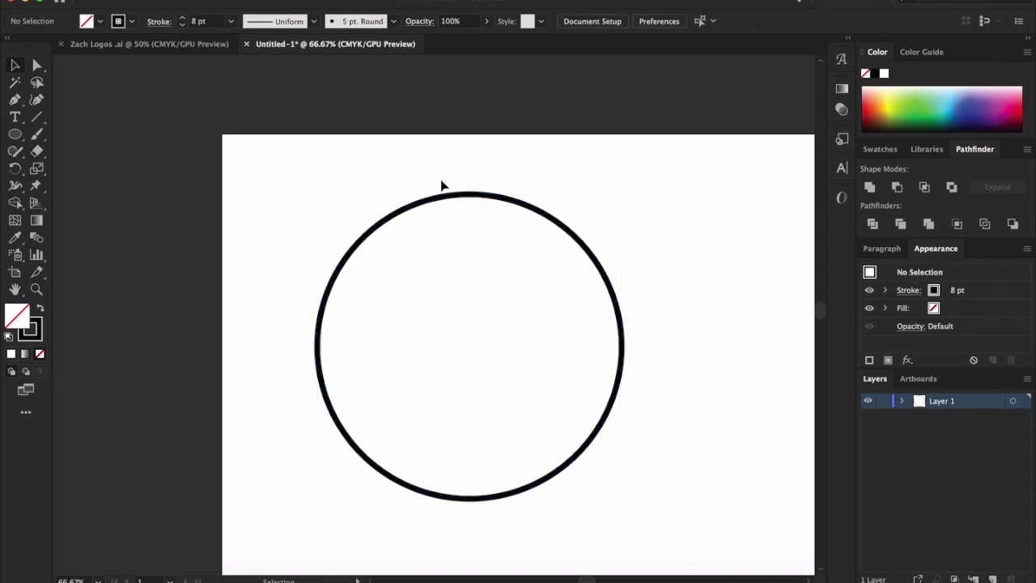
pyautogui.moveTo(478, 204); pyautogui.dragTo(538, 195)
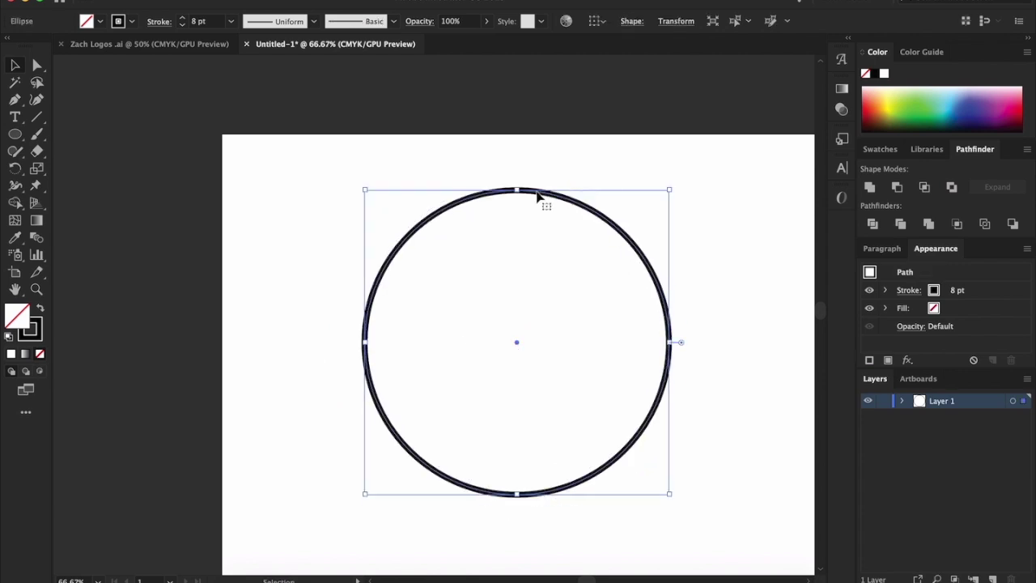
pyautogui.hscroll(1, 536, 195)
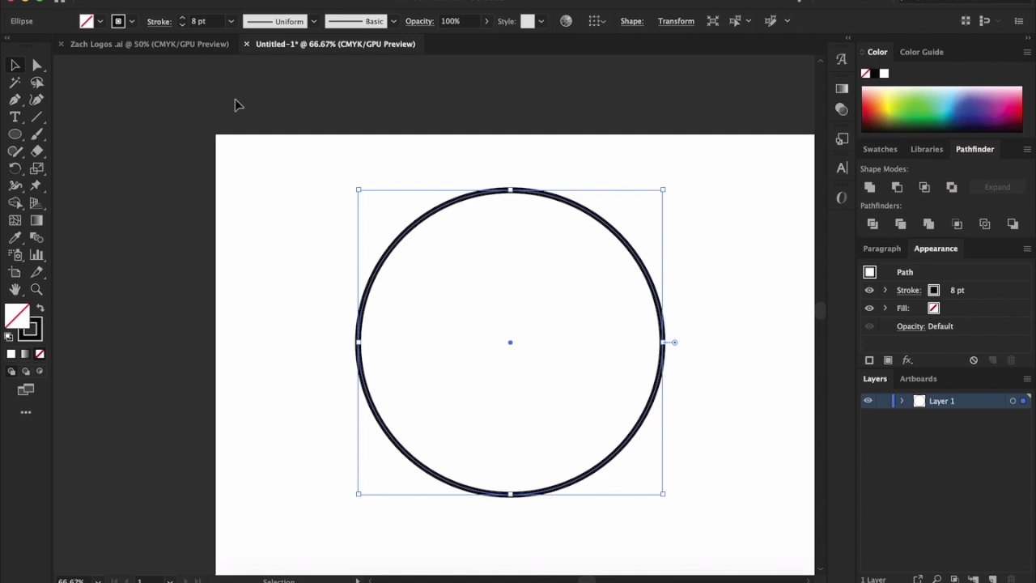
pyautogui.click(317, 103)
# Give the circle a black fill and set its stroke to None.
pyautogui.click(500, 195)
pyautogui.click(98, 23)
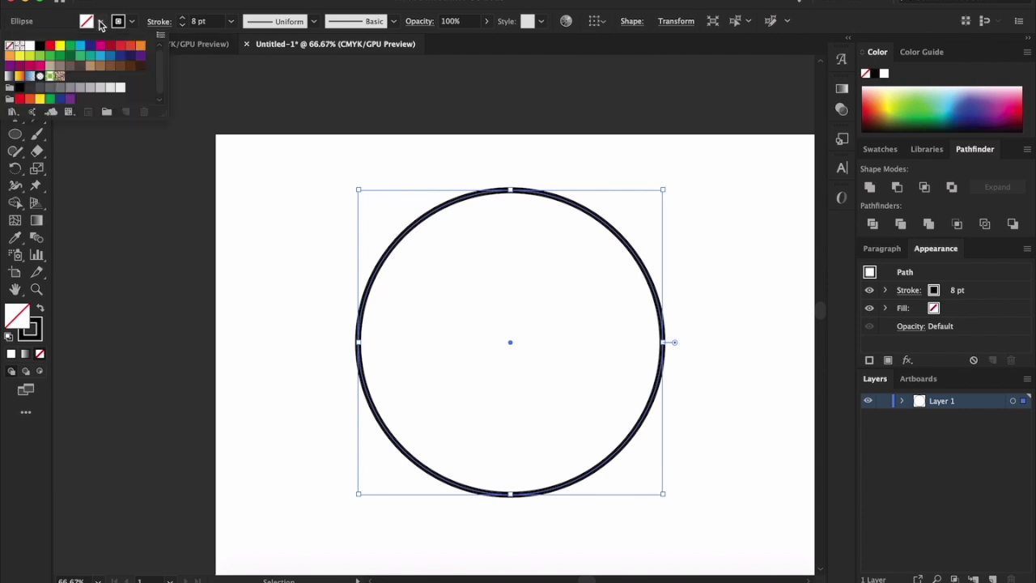
pyautogui.click(40, 45)
pyautogui.click(131, 21)
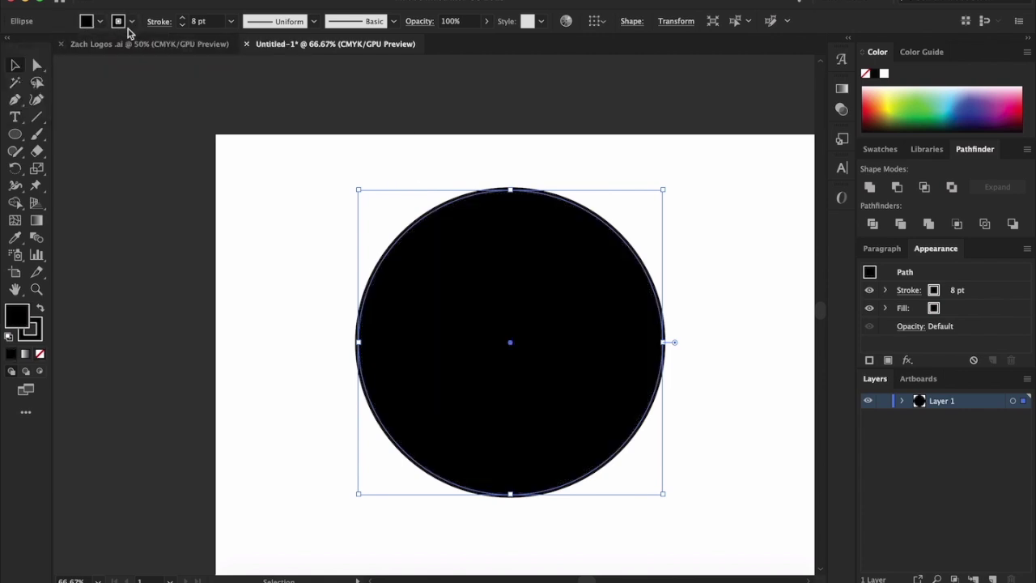
pyautogui.click(131, 22)
pyautogui.click(10, 48)
pyautogui.click(328, 109)
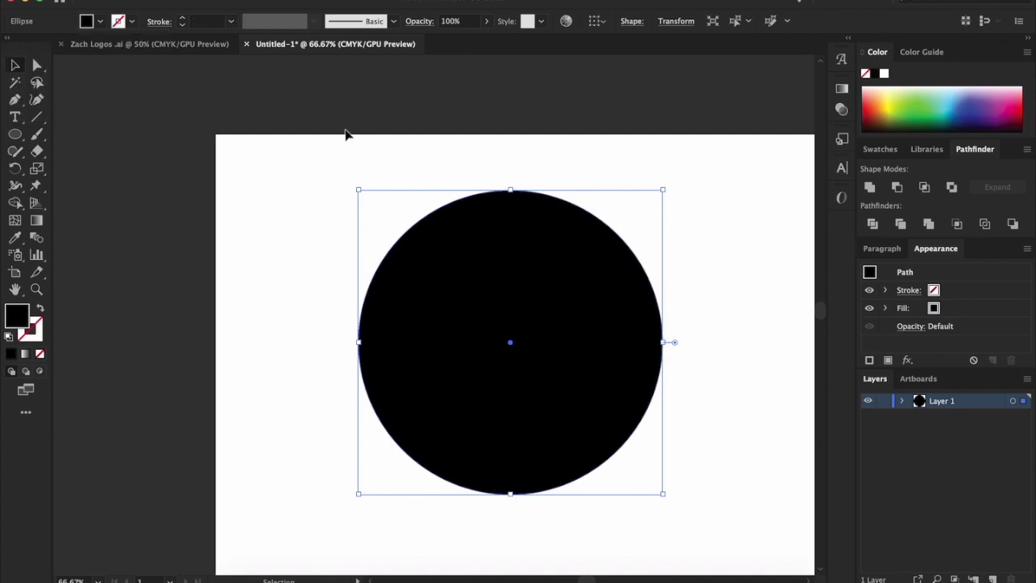
pyautogui.click(385, 162)
# Reposition the black disc up and left, then reselect it.
pyautogui.click(556, 320)
pyautogui.moveTo(559, 319); pyautogui.dragTo(613, 314)
pyautogui.click(703, 226)
pyautogui.click(562, 299)
pyautogui.moveTo(419, 153); pyautogui.dragTo(487, 236)
pyautogui.click(615, 173)
pyautogui.click(586, 250)
pyautogui.click(657, 497)
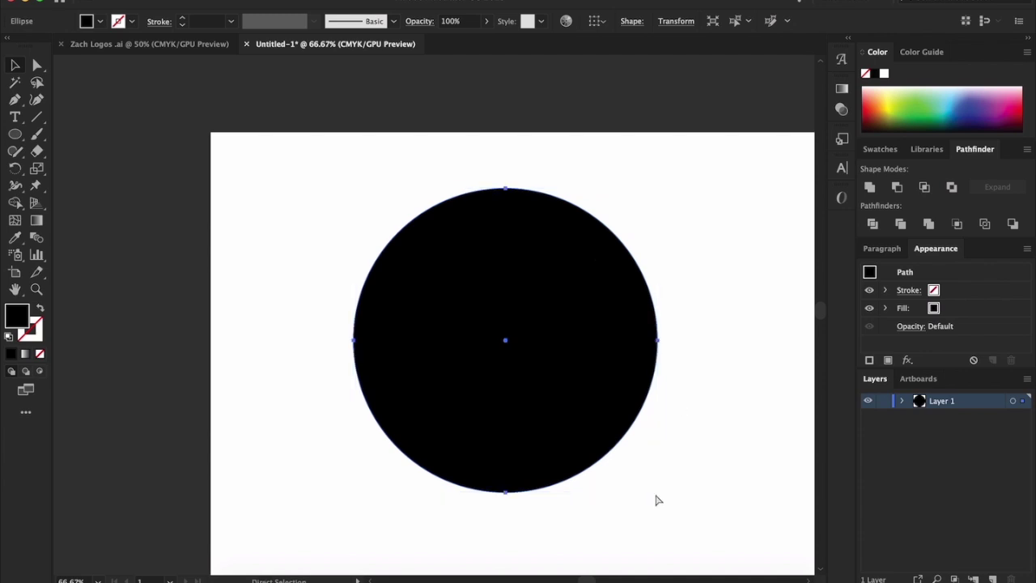
pyautogui.click(612, 402)
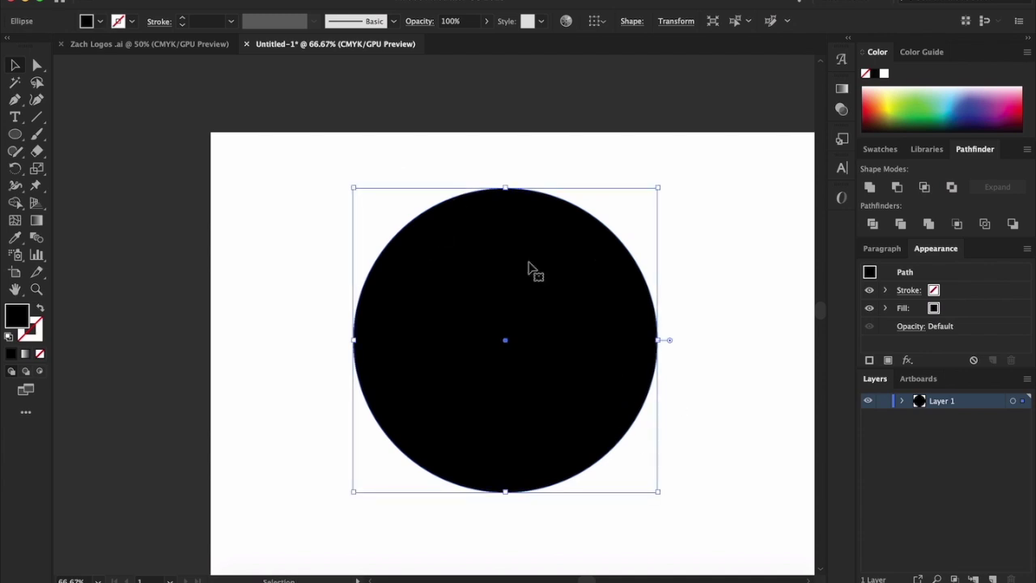
# Make a copy of the black disc stacked exactly on the original.
pyautogui.moveTo(534, 270); pyautogui.dragTo(434, 334)
pyautogui.press('Delete')
pyautogui.click(469, 303)
pyautogui.moveTo(507, 236); pyautogui.dragTo(527, 296)
pyautogui.hotkey('ctrl', 'z')
# Fill the top copy with white and begin shrinking it to reveal a ring.
pyautogui.click(98, 21)
pyautogui.click(30, 46)
pyautogui.click(686, 395)
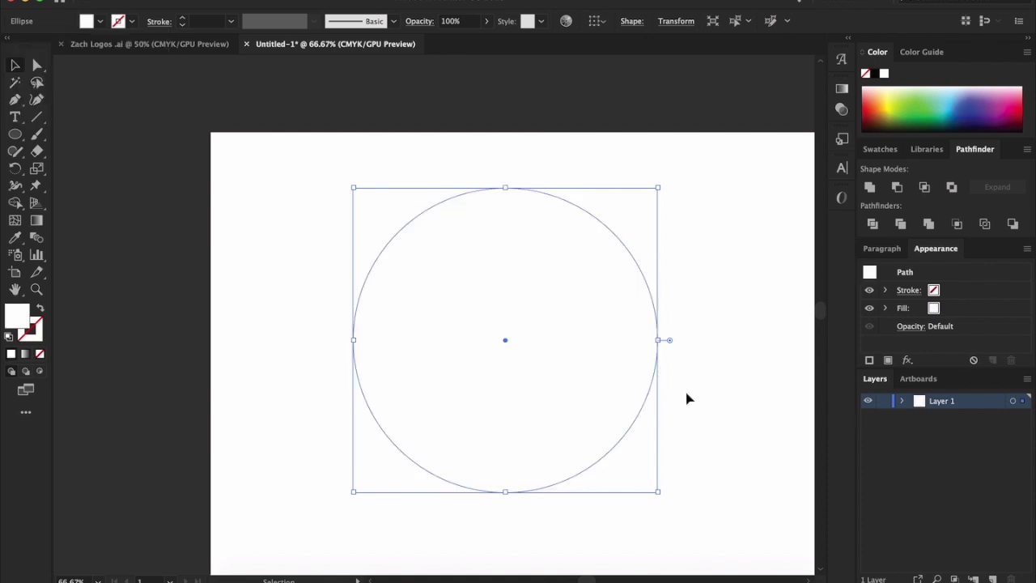
pyautogui.click(690, 399)
pyautogui.click(565, 362)
pyautogui.moveTo(658, 490)
pyautogui.mouseDown()
pyautogui.moveTo(622, 456)
pyautogui.moveTo(650, 484)
pyautogui.mouseUp()
# Check the stacked white circle and black disc by selecting each in turn.
pyautogui.click(695, 462)
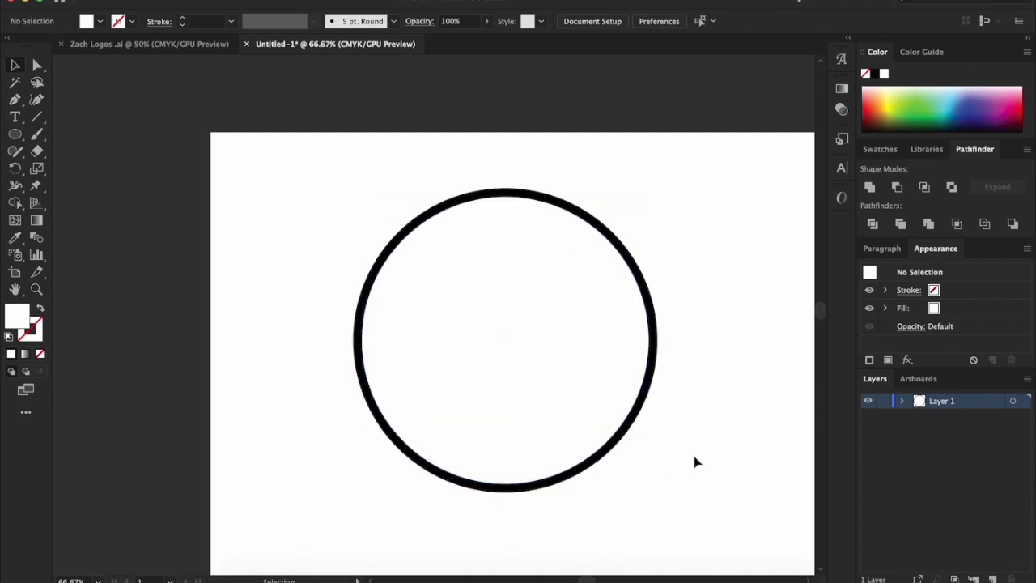
pyautogui.click(652, 379)
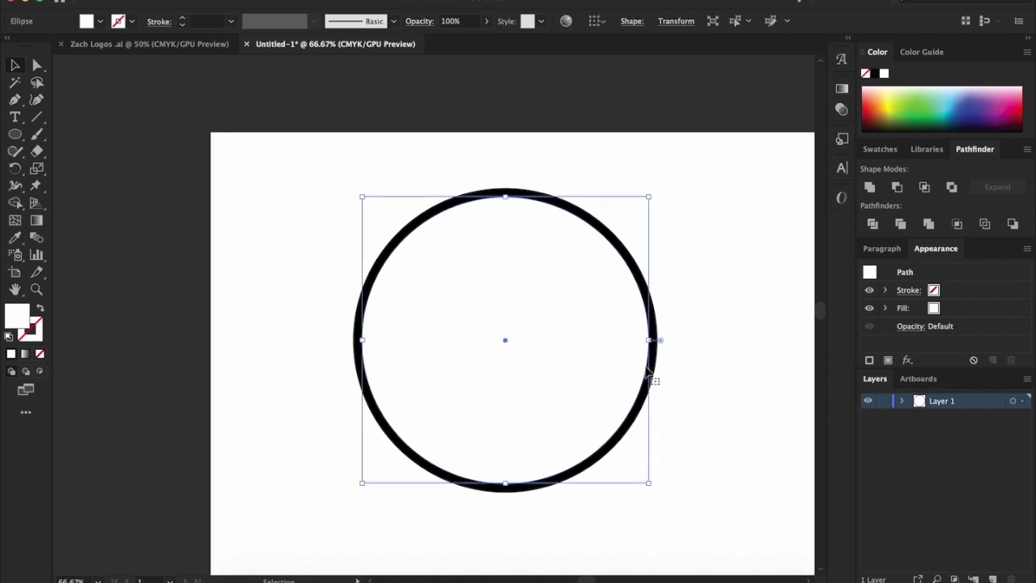
pyautogui.click(591, 176)
pyautogui.click(504, 270)
pyautogui.click(316, 237)
pyautogui.click(511, 255)
pyautogui.click(343, 177)
pyautogui.moveTo(312, 192); pyautogui.dragTo(523, 282)
pyautogui.click(689, 253)
pyautogui.click(483, 277)
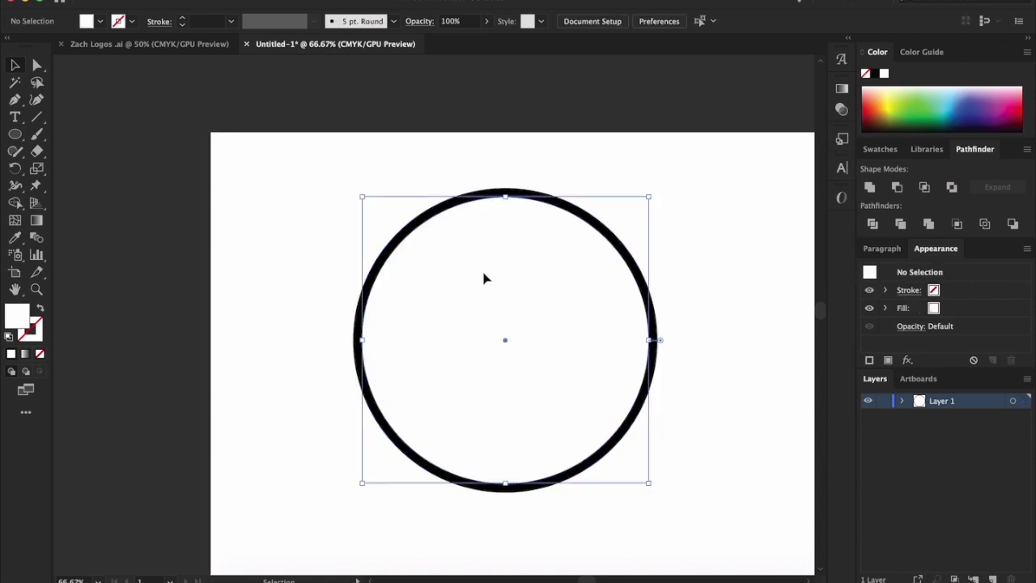
pyautogui.click(558, 186)
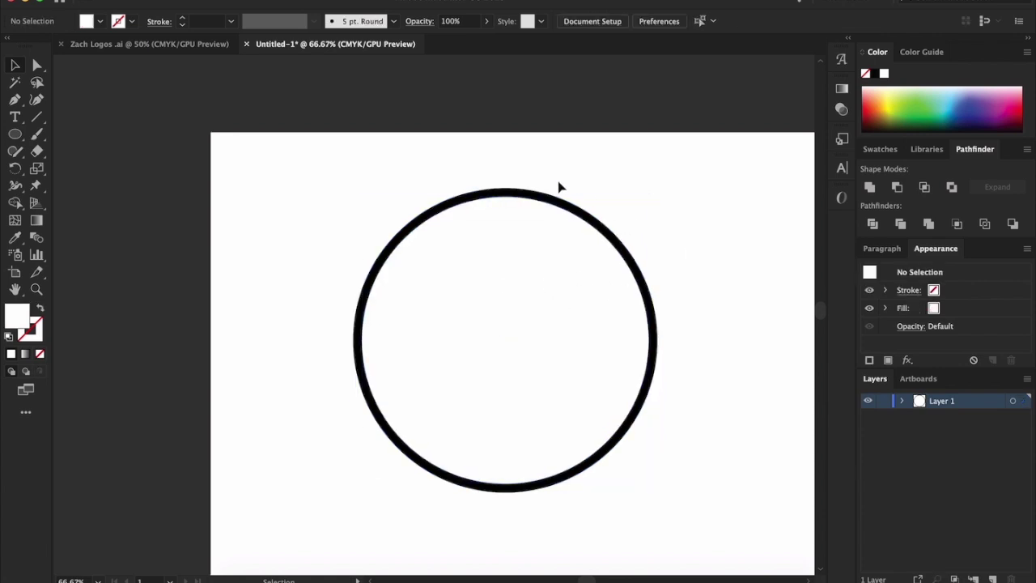
# Resize the white circle to about 395.7 pt and select both circles.
pyautogui.scroll(1, 559, 186)
pyautogui.scroll(-1, 407, 308)
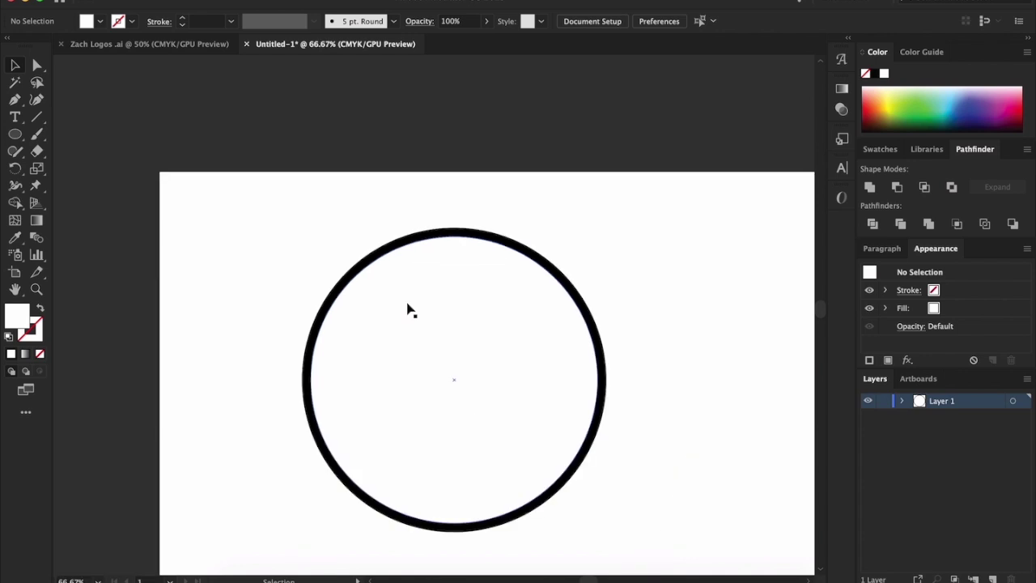
pyautogui.click(538, 418)
pyautogui.moveTo(597, 522)
pyautogui.mouseDown()
pyautogui.moveTo(607, 534)
pyautogui.moveTo(601, 526)
pyautogui.mouseUp()
pyautogui.click(680, 456)
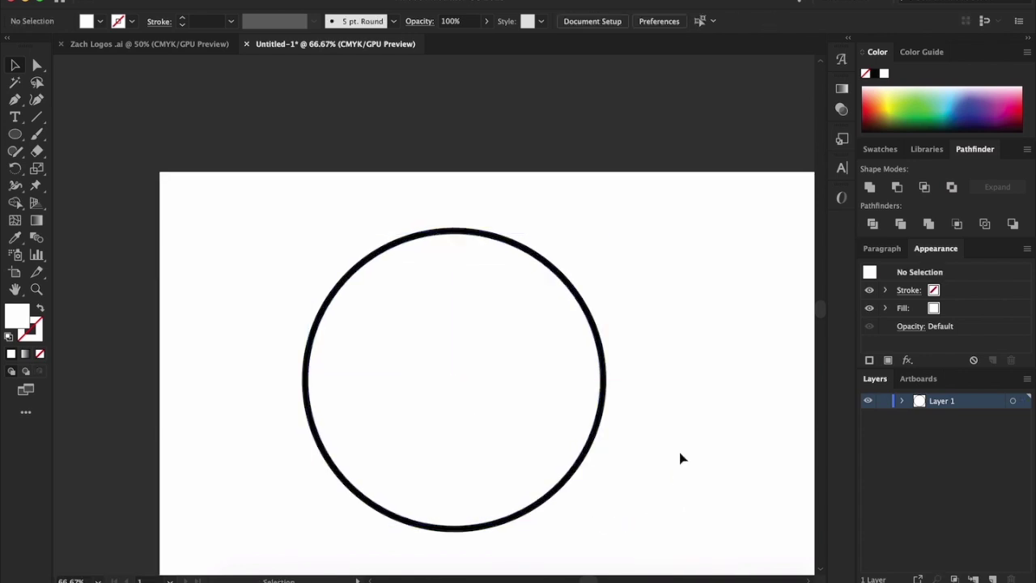
pyautogui.click(514, 395)
pyautogui.moveTo(775, 424); pyautogui.dragTo(542, 411)
pyautogui.click(715, 491)
pyautogui.click(548, 434)
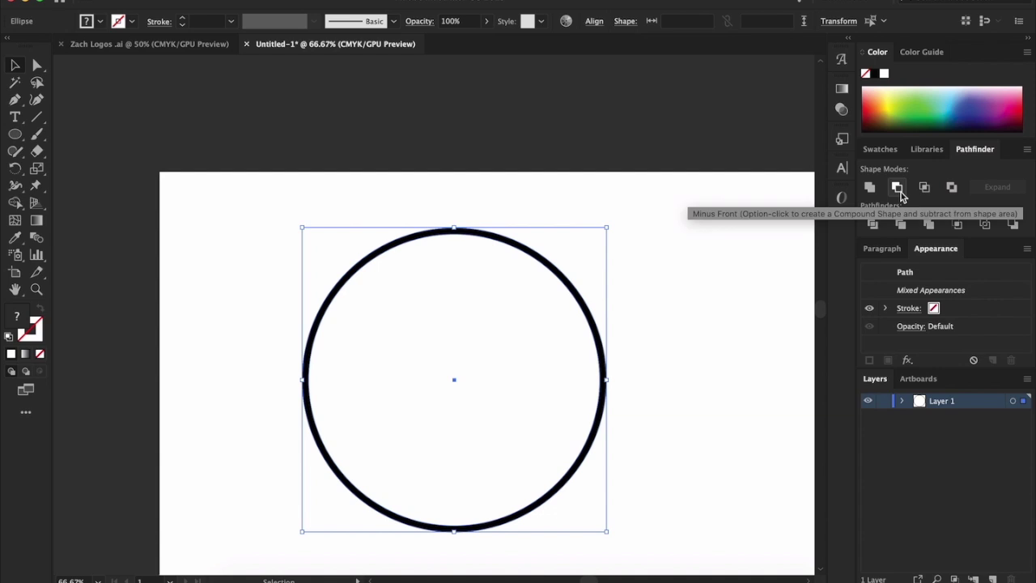
# Apply Pathfinder Minus Front to the circles, producing a black ring compound path.
pyautogui.click(665, 347)
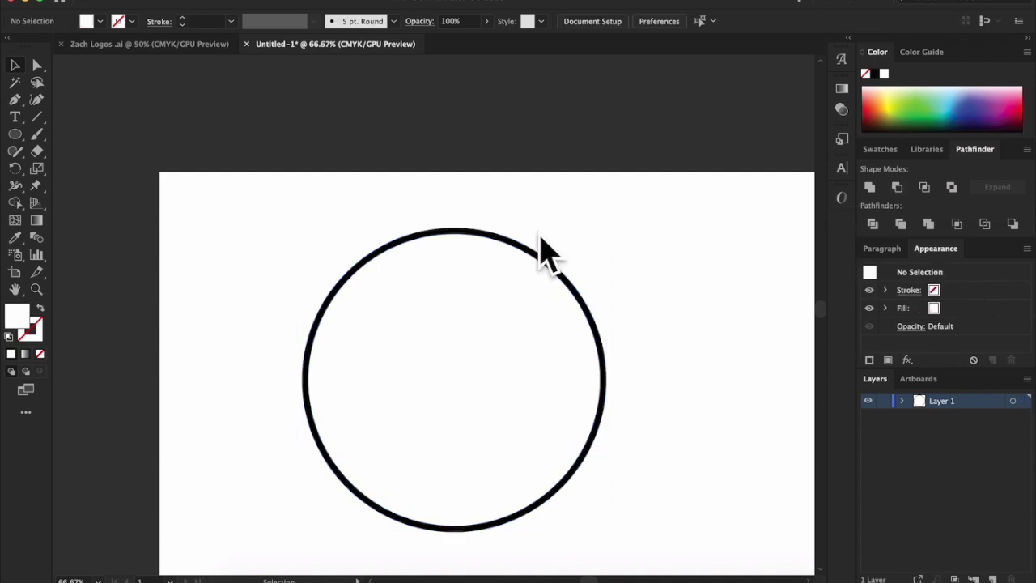
pyautogui.moveTo(382, 193); pyautogui.dragTo(484, 325)
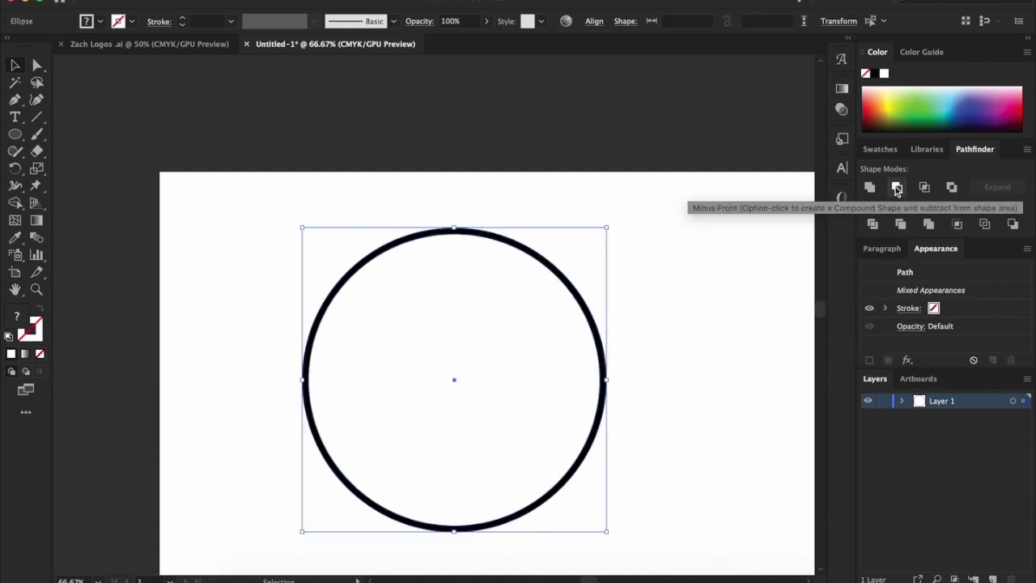
pyautogui.click(896, 187)
pyautogui.click(581, 382)
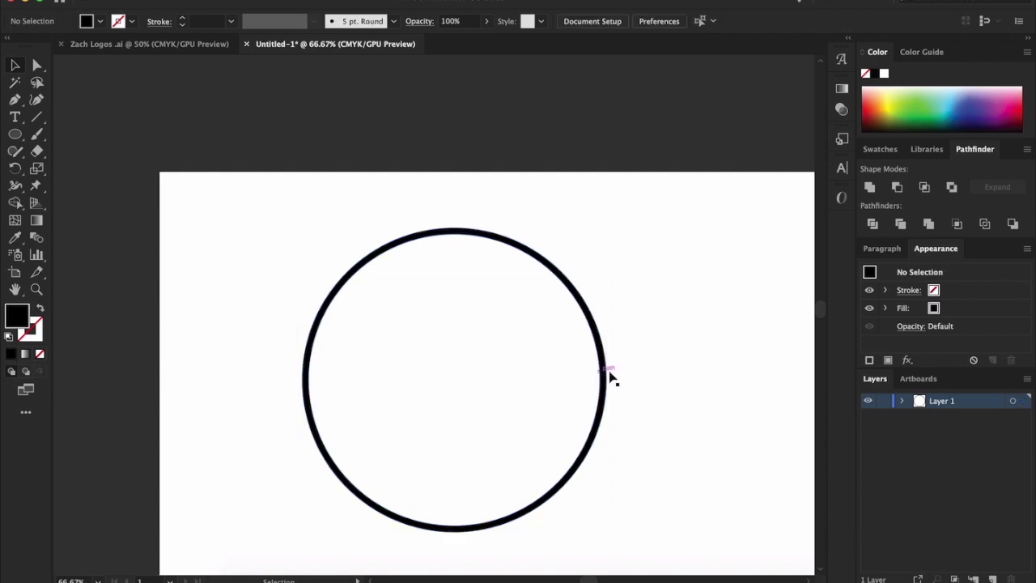
# Confirm the compound path in Layer 1 and view the ring at 100% zoom.
pyautogui.click(902, 401)
pyautogui.click(958, 419)
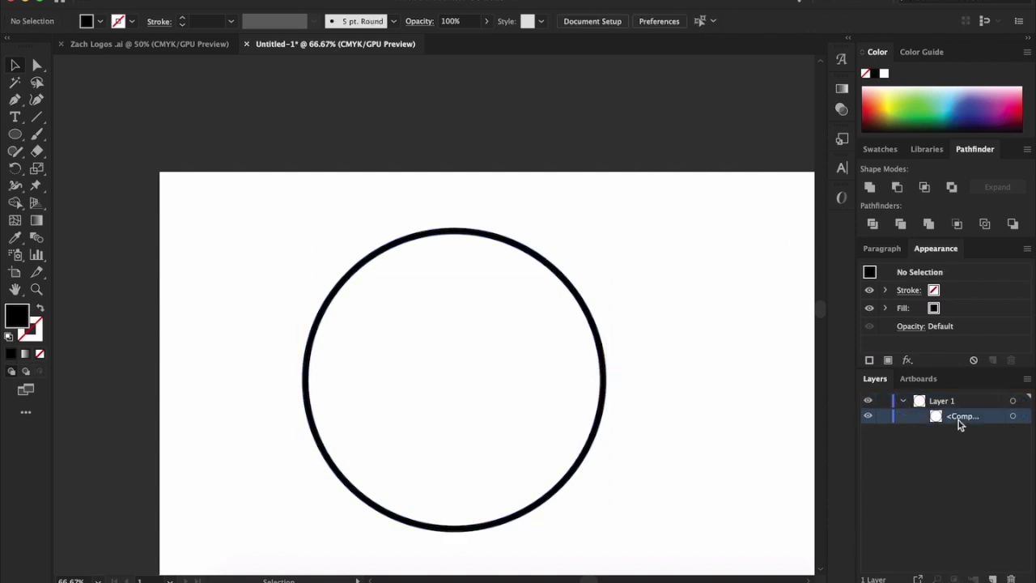
pyautogui.click(1012, 416)
pyautogui.click(570, 325)
pyautogui.scroll(5, 572, 325)
pyautogui.click(711, 242)
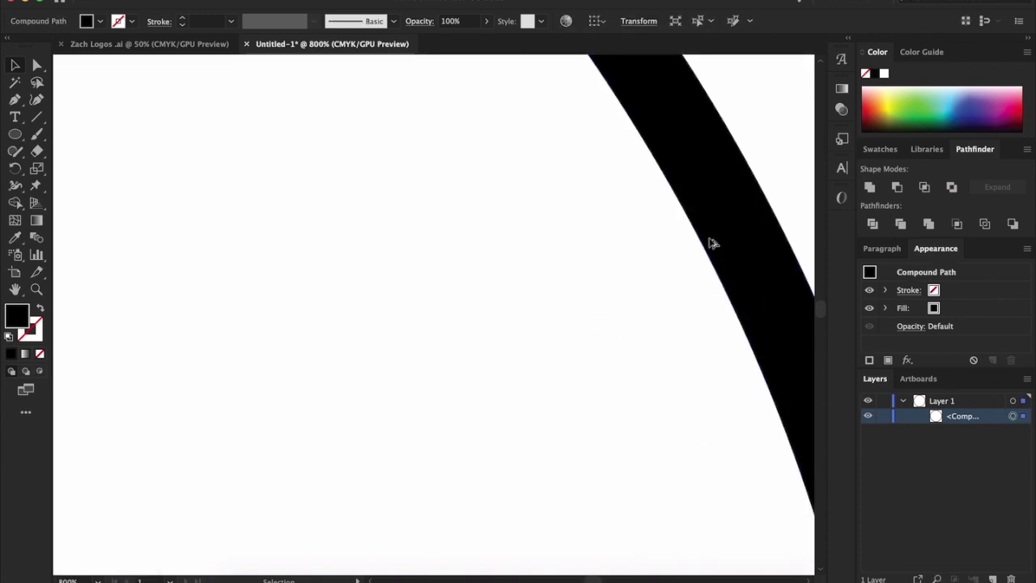
pyautogui.hotkey('ctrl', '1')
pyautogui.click(136, 97)
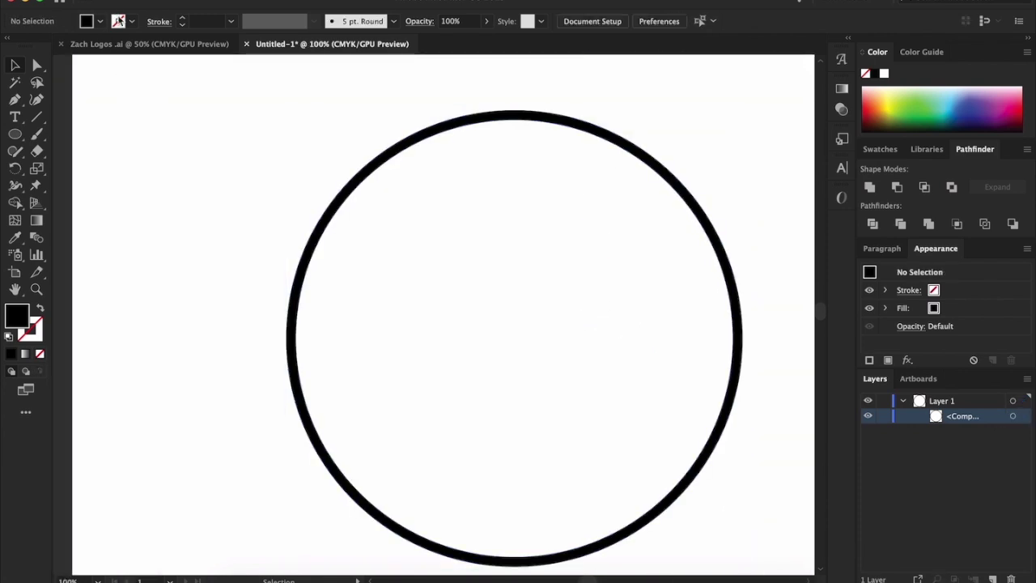
# Scroll the view back into position and select the ring.
pyautogui.scroll(-3, 106, 72)
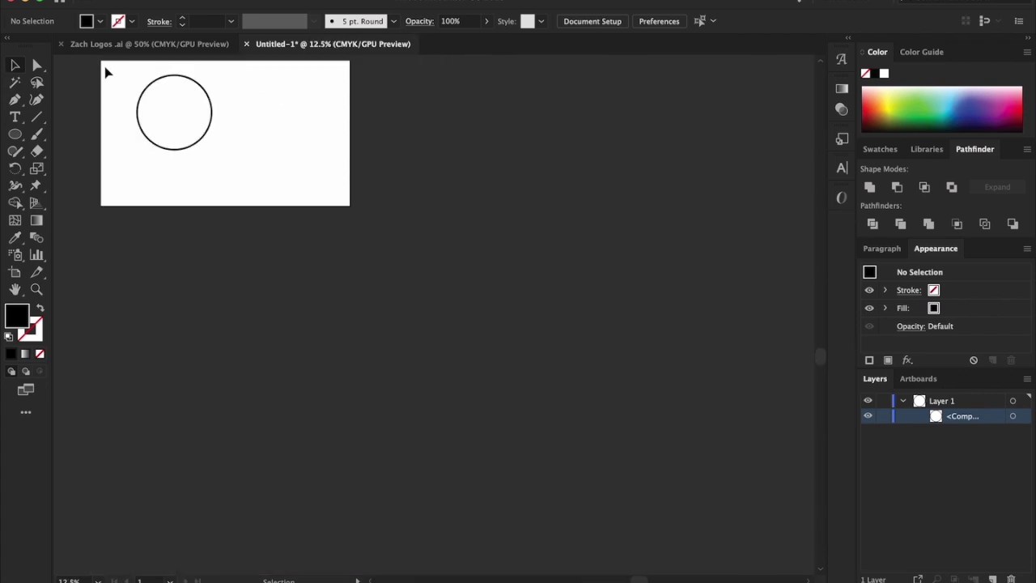
pyautogui.scroll(4, 127, 86)
pyautogui.scroll(-4, 266, 178)
pyautogui.scroll(4, 264, 181)
pyautogui.scroll(-4, 264, 181)
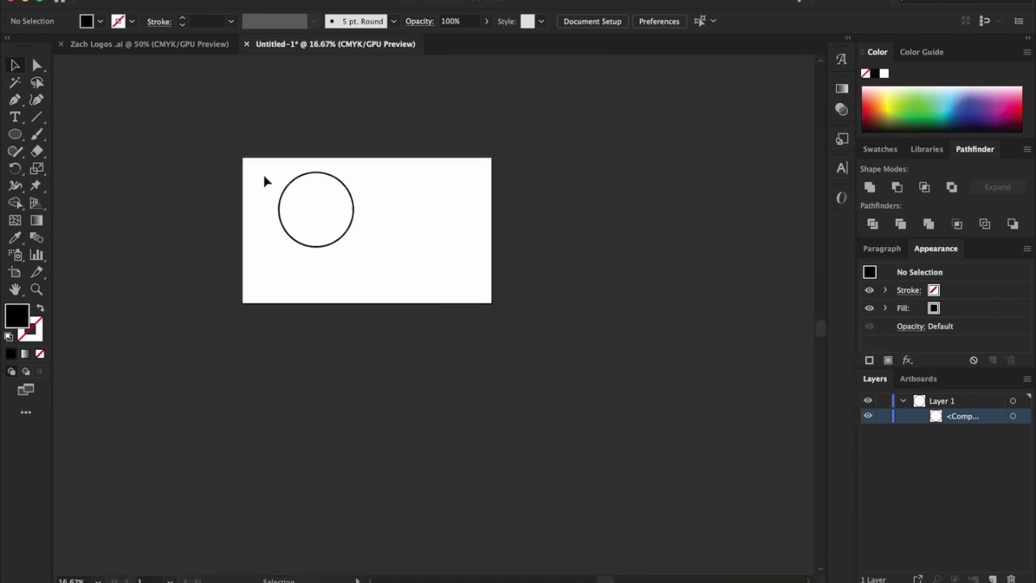
pyautogui.scroll(4, 264, 179)
pyautogui.scroll(-2, 263, 181)
pyautogui.scroll(3, 263, 181)
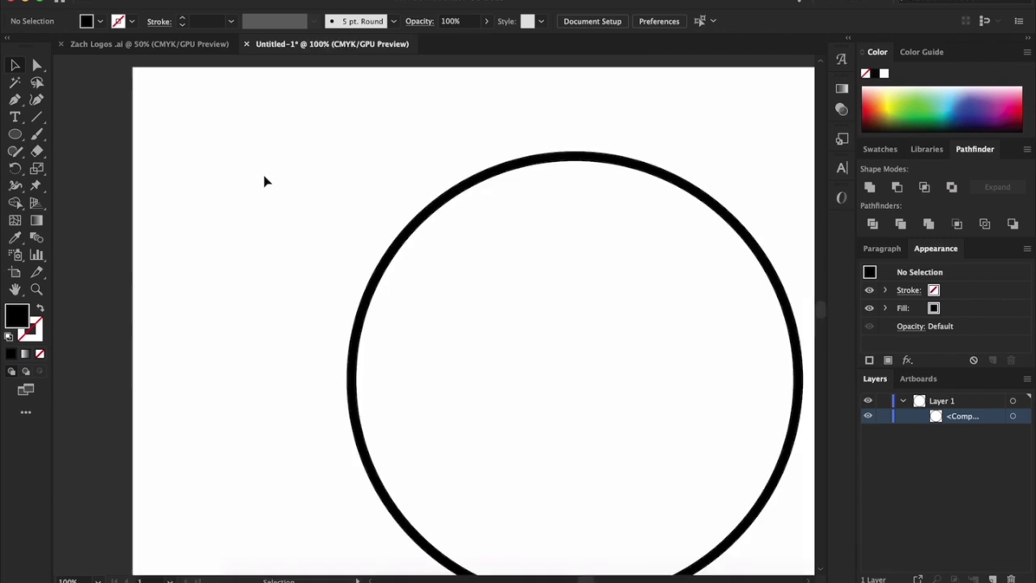
pyautogui.scroll(-1, 264, 181)
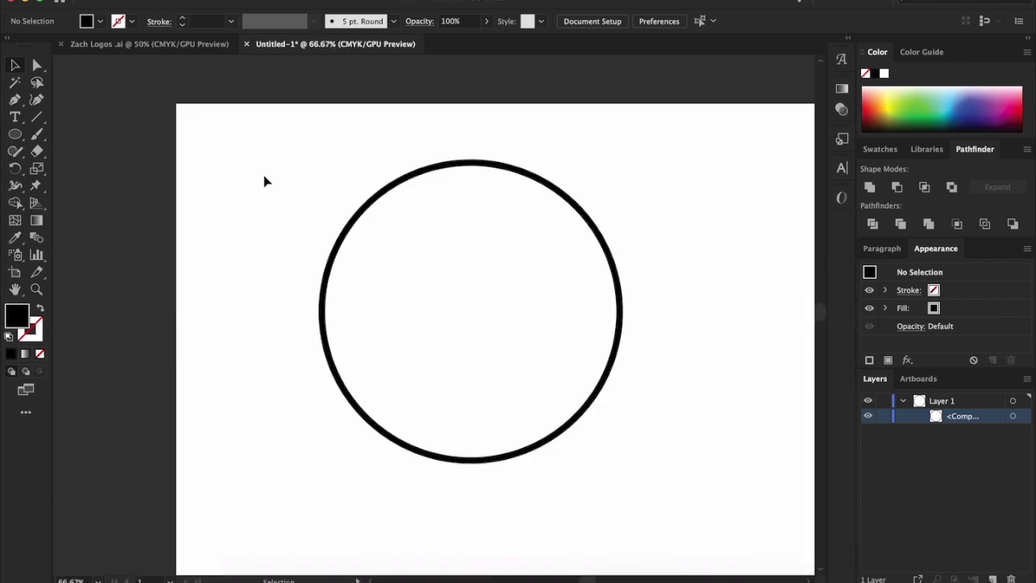
pyautogui.click(440, 172)
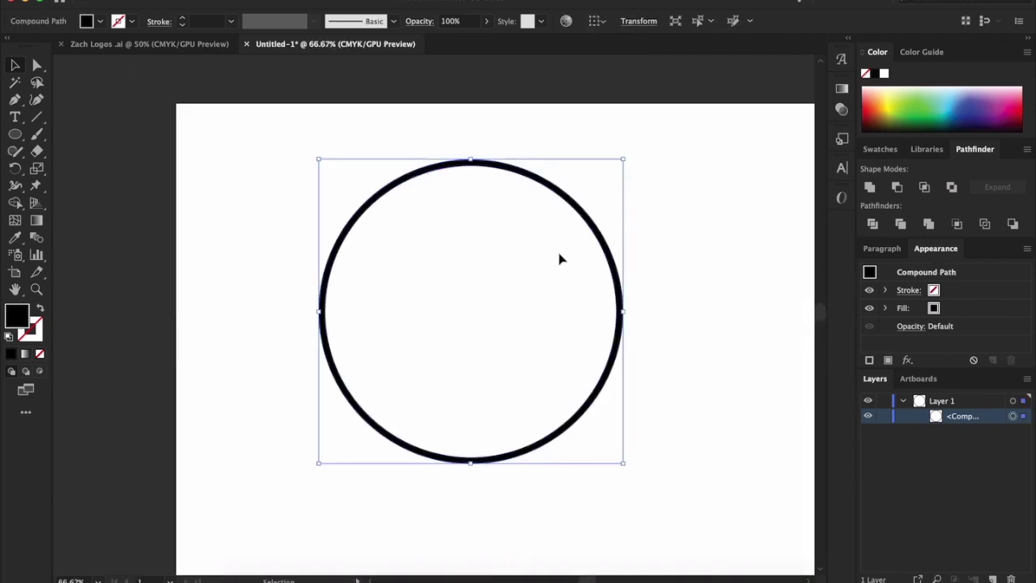
# Alt-drag a copy of the ring, realign it, and scale it down inside the original.
pyautogui.moveTo(611, 286); pyautogui.dragTo(573, 289)
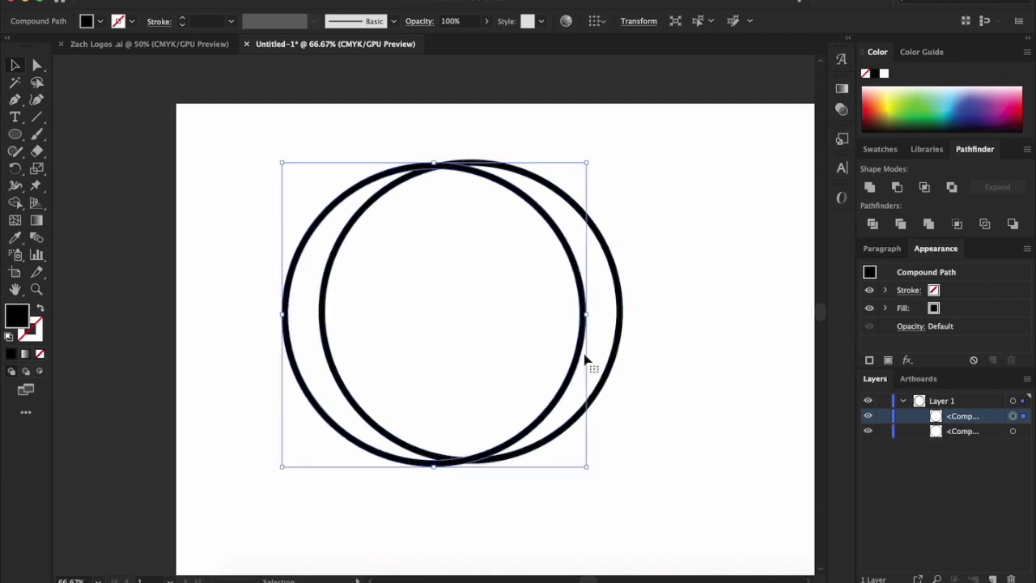
pyautogui.moveTo(585, 354); pyautogui.dragTo(615, 353)
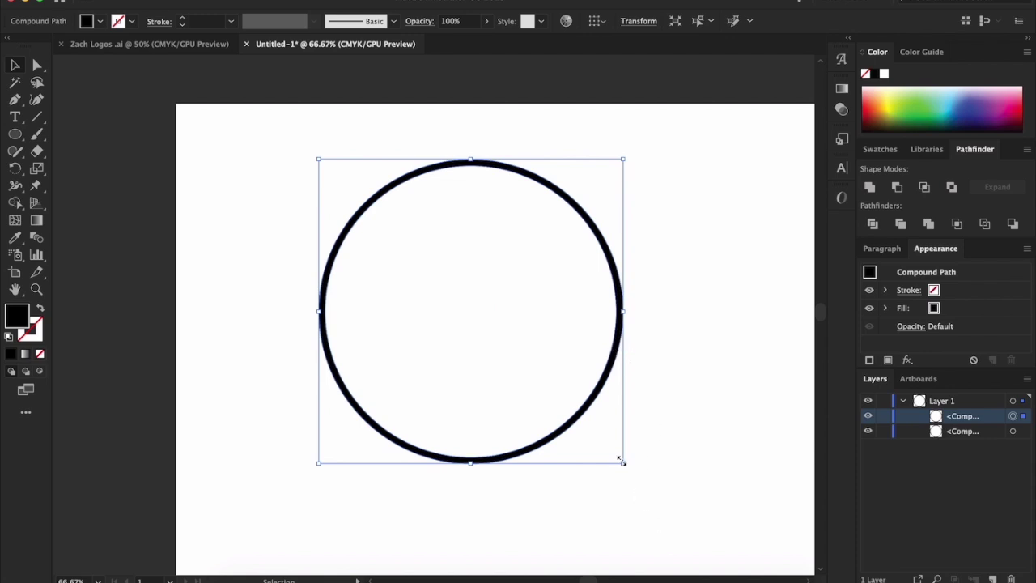
pyautogui.moveTo(621, 461); pyautogui.dragTo(599, 426)
pyautogui.click(709, 384)
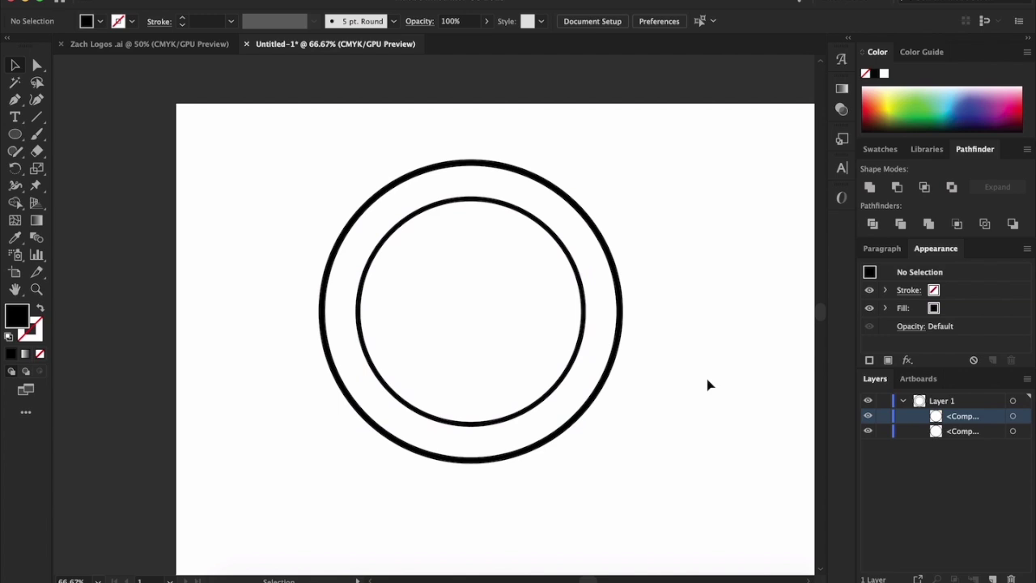
pyautogui.click(553, 388)
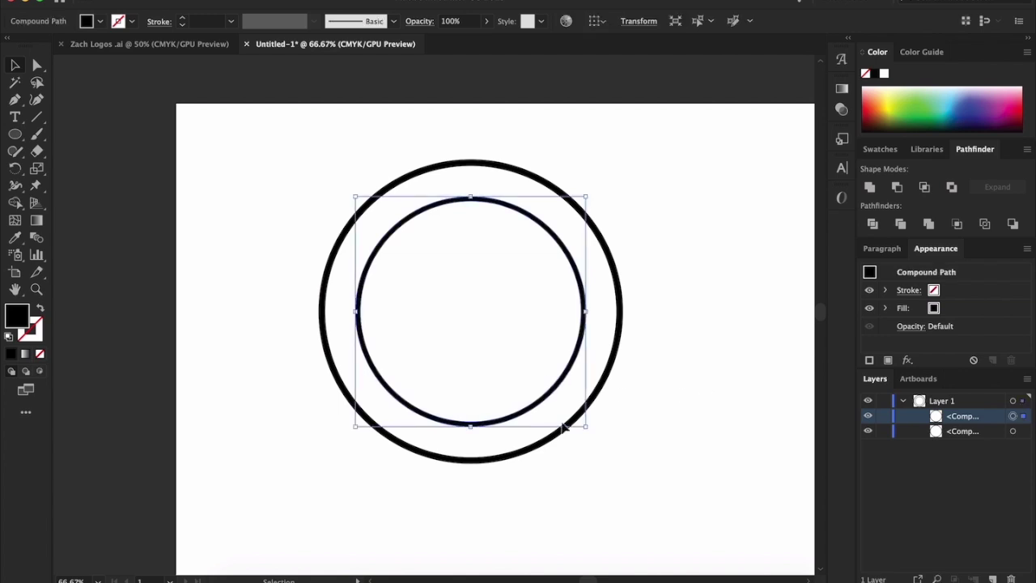
pyautogui.moveTo(586, 428); pyautogui.dragTo(579, 420)
pyautogui.click(656, 443)
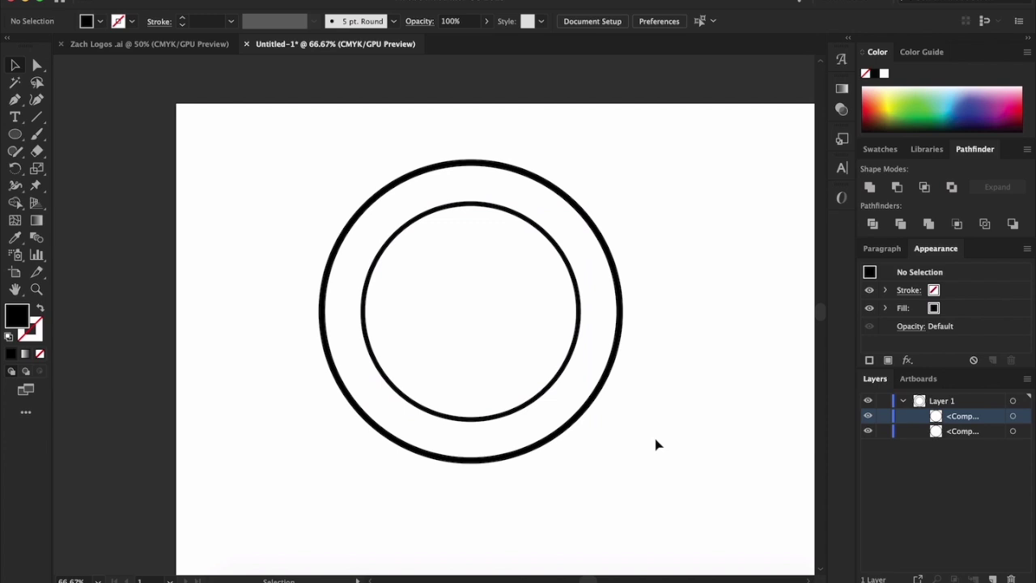
# Inspect the inner ring's right anchor and full path with Direct Selection.
pyautogui.click(564, 374)
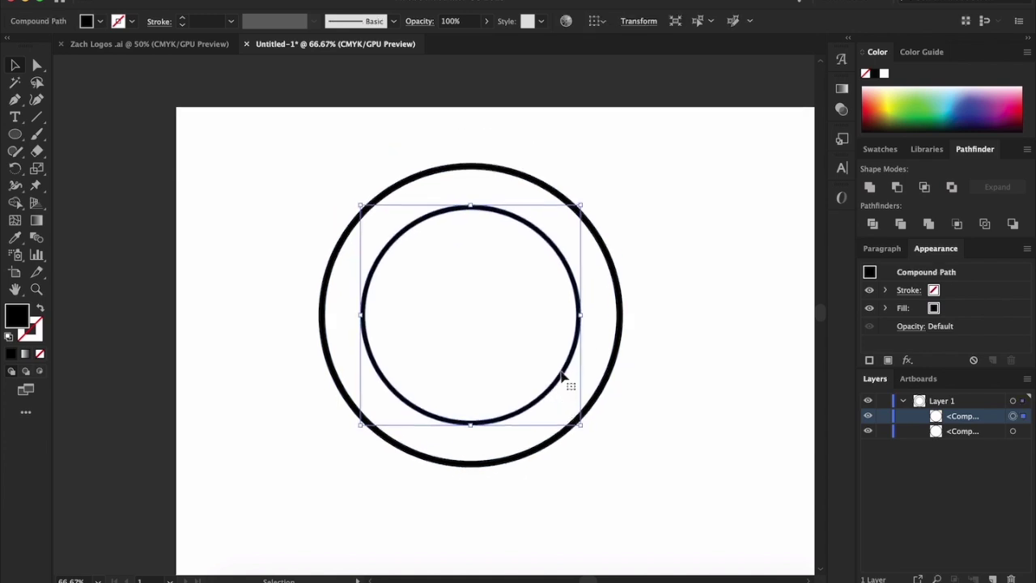
pyautogui.scroll(3, 564, 375)
pyautogui.click(37, 65)
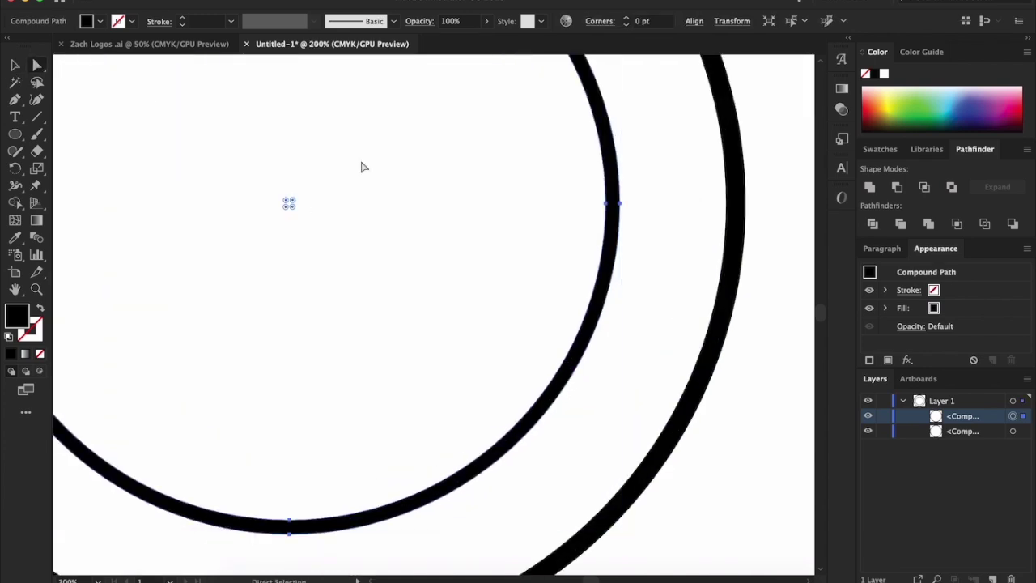
pyautogui.click(636, 219)
pyautogui.click(603, 206)
pyautogui.scroll(-3, 607, 208)
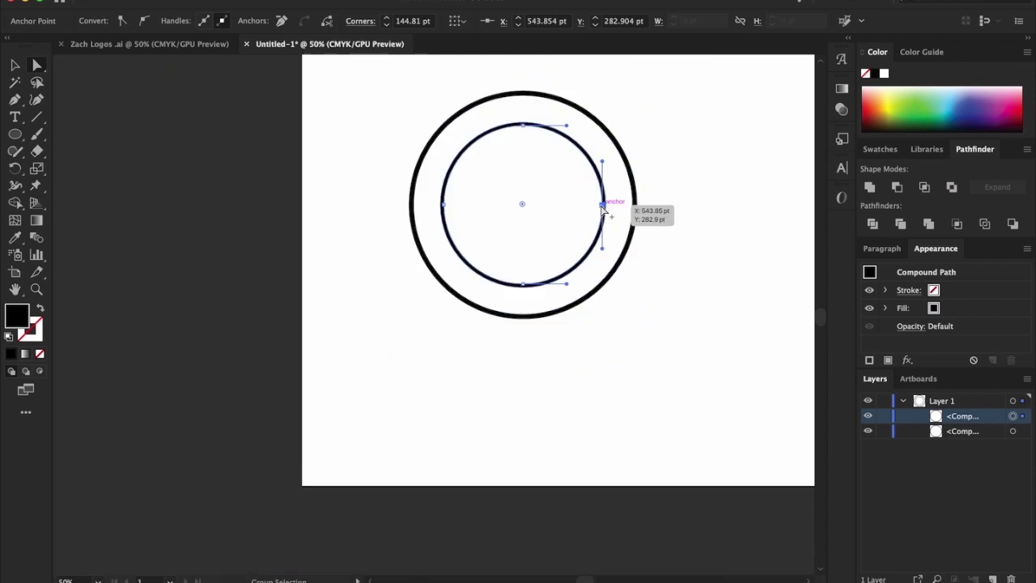
pyautogui.scroll(3, 607, 208)
pyautogui.scroll(5, 421, 191)
pyautogui.hscroll(-4, 420, 192)
pyautogui.scroll(3, 426, 197)
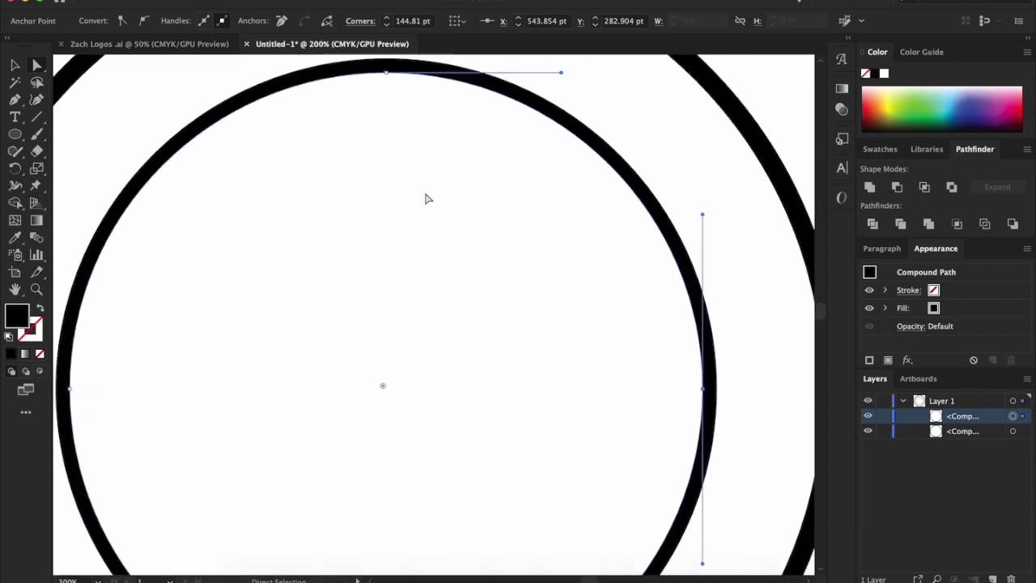
pyautogui.click(387, 77)
# Check the inner ring's bottom, top and left anchor points.
pyautogui.hscroll(-3, 321, 268)
pyautogui.scroll(-1, 320, 268)
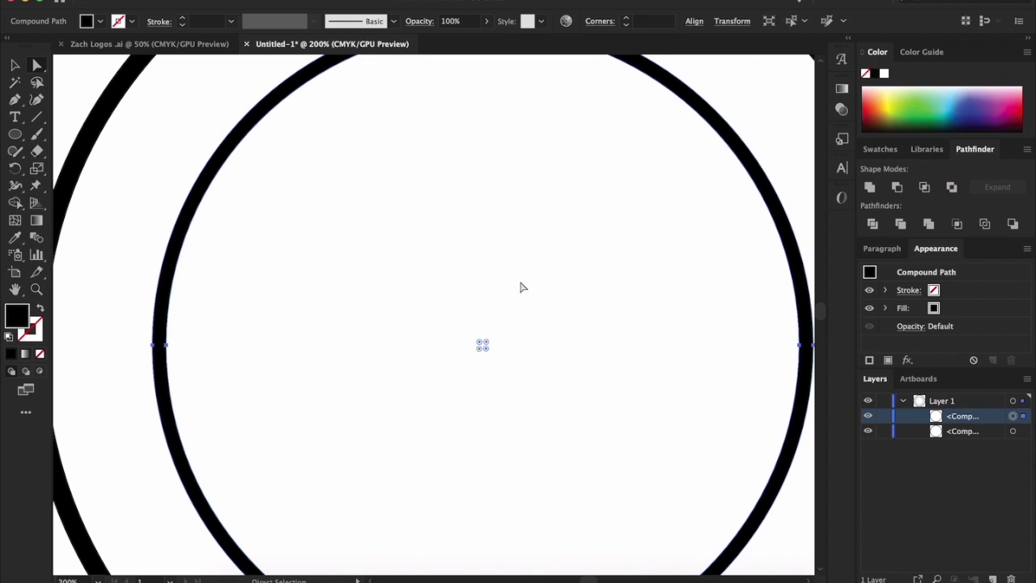
pyautogui.scroll(3, 523, 286)
pyautogui.scroll(-8, 486, 183)
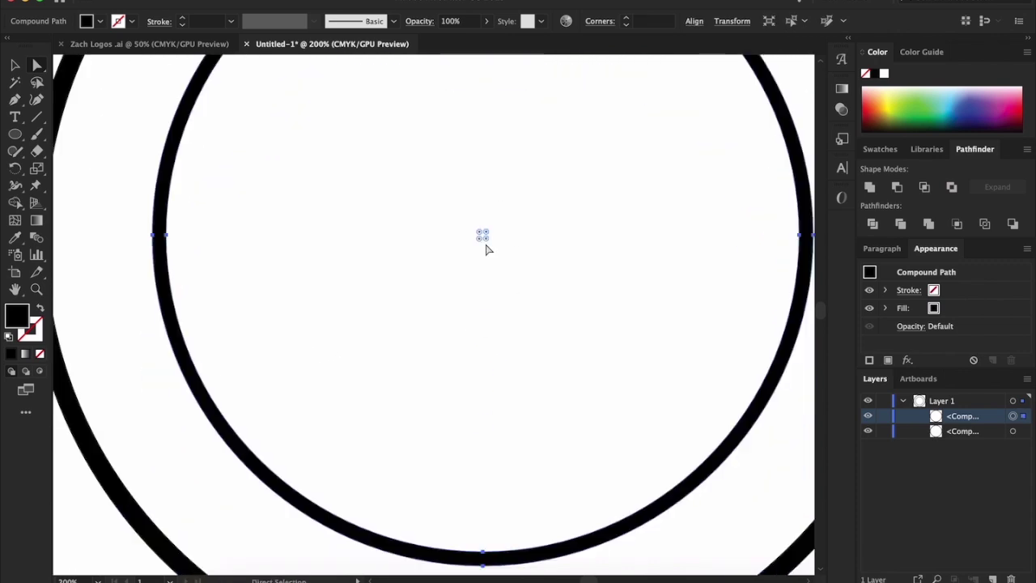
pyautogui.click(484, 511)
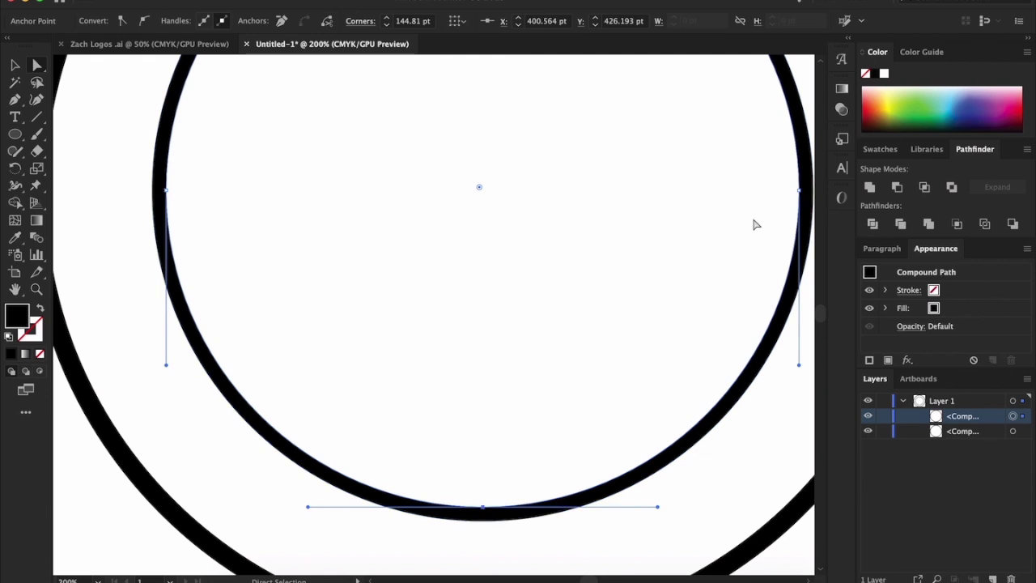
pyautogui.click(799, 193)
pyautogui.scroll(3, 647, 199)
pyautogui.scroll(3, 646, 199)
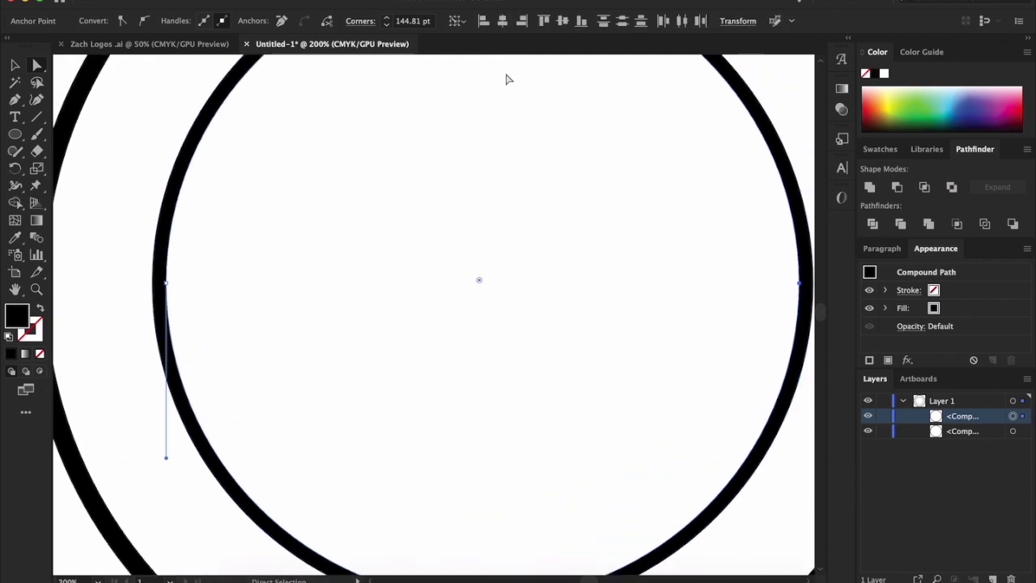
pyautogui.click(478, 73)
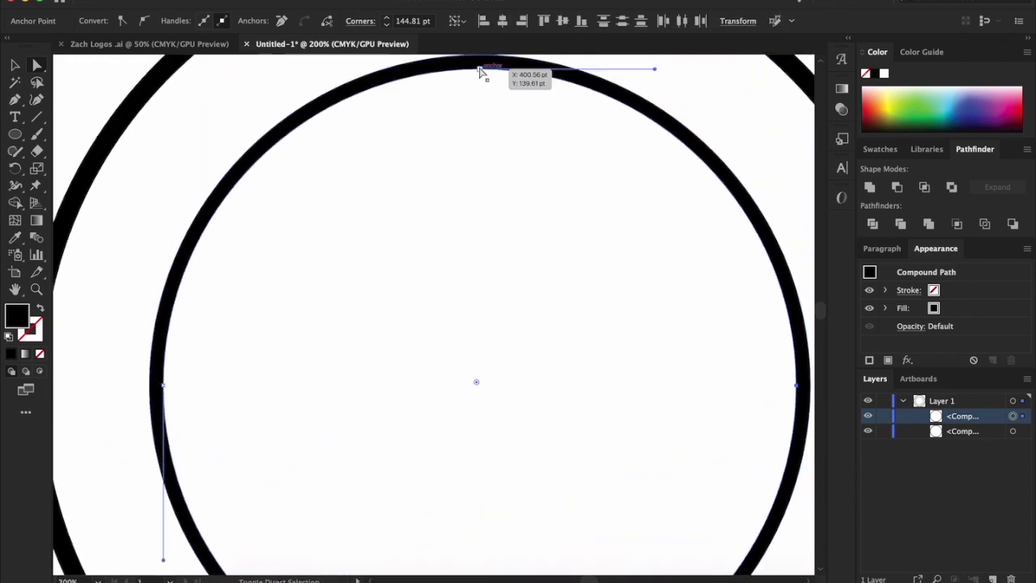
pyautogui.click(162, 384)
pyautogui.click(166, 386)
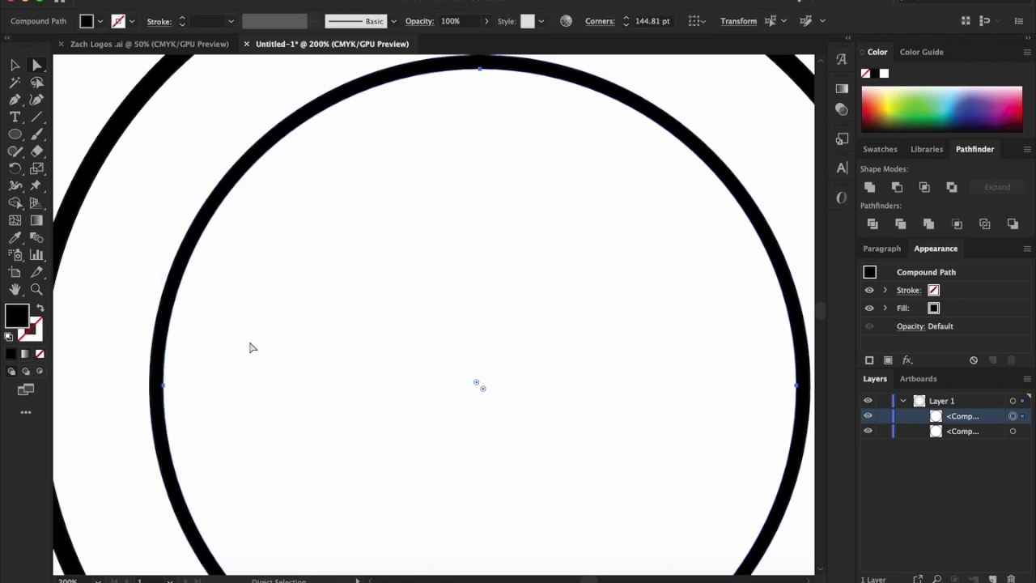
# Scale the inner ring down to about 278.83 pt at 100% zoom.
pyautogui.click(11, 65)
pyautogui.press('super+1')
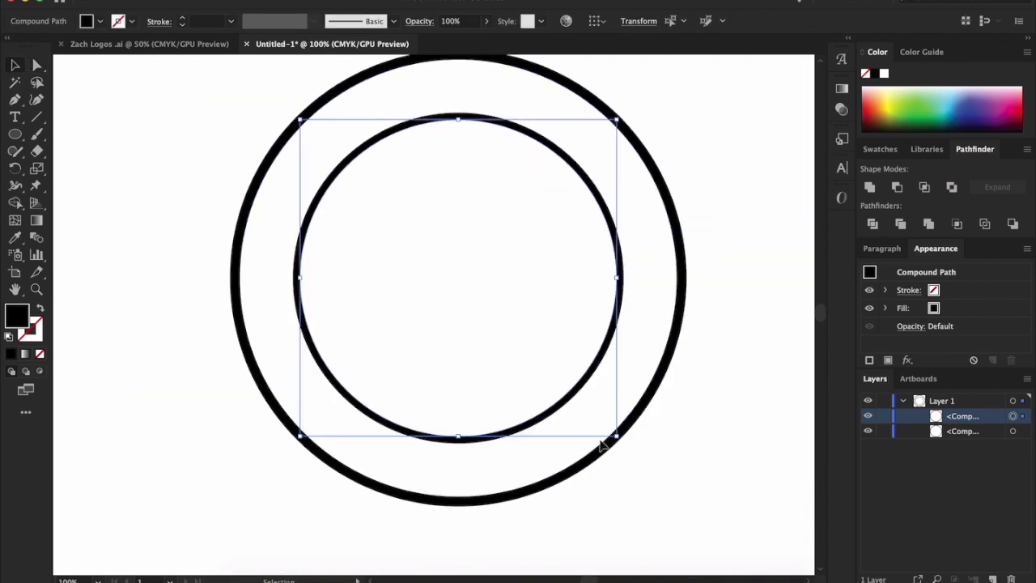
pyautogui.moveTo(618, 436); pyautogui.dragTo(615, 437)
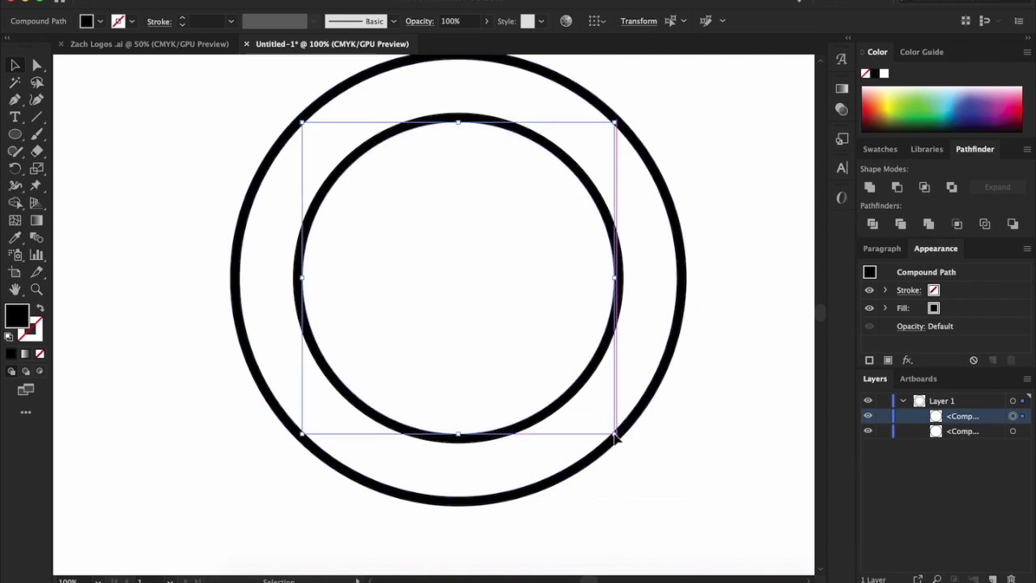
pyautogui.click(701, 432)
# Zoom out to 66.67% and check each ring by selecting and deselecting it.
pyautogui.press('super+minus')
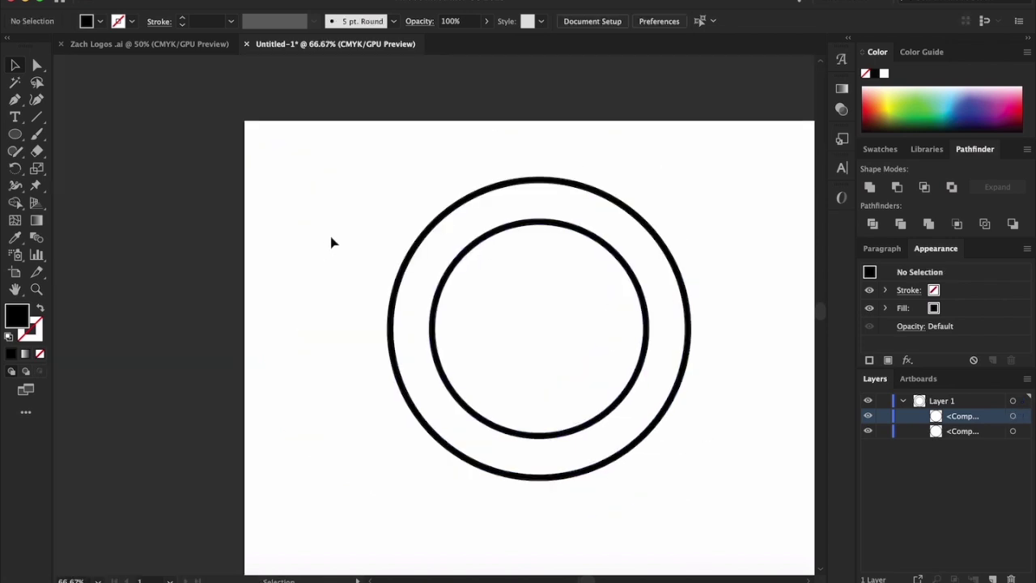
pyautogui.click(549, 224)
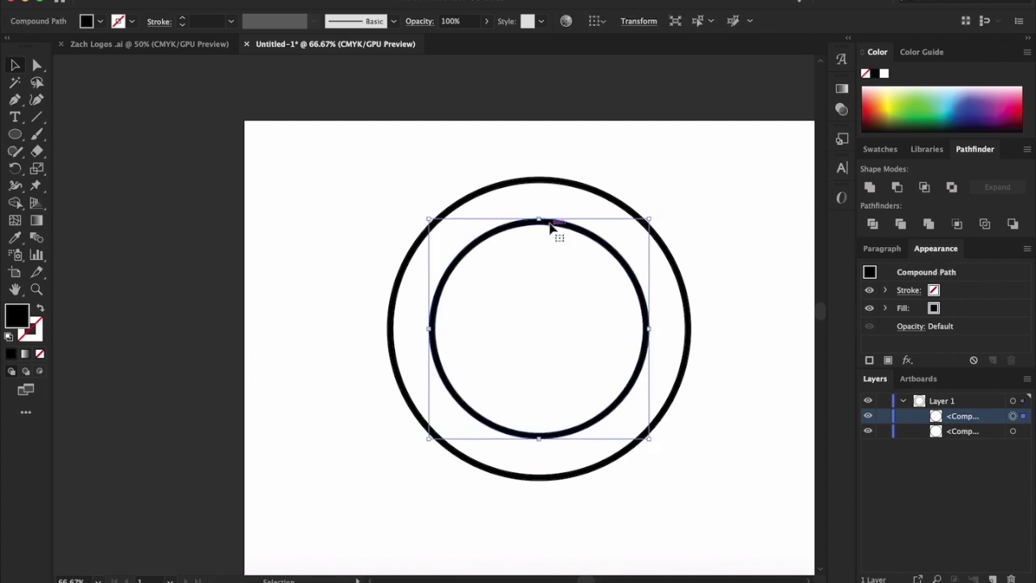
pyautogui.click(524, 188)
pyautogui.click(333, 174)
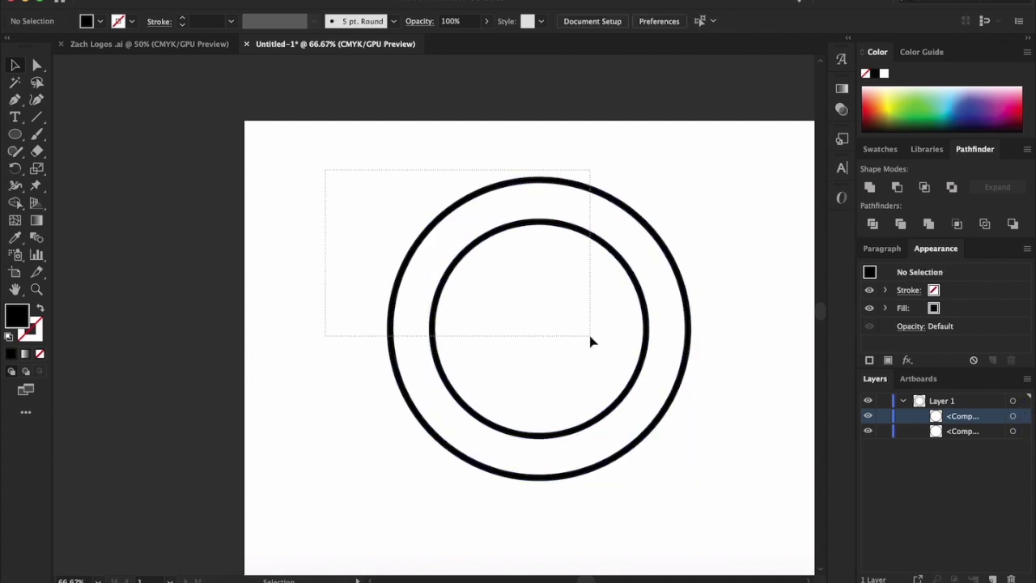
pyautogui.moveTo(591, 338); pyautogui.dragTo(592, 339)
pyautogui.click(775, 403)
# Shrink the inner circle by its corner handle so a wider gap separates it from the outer ring.
pyautogui.click(620, 397)
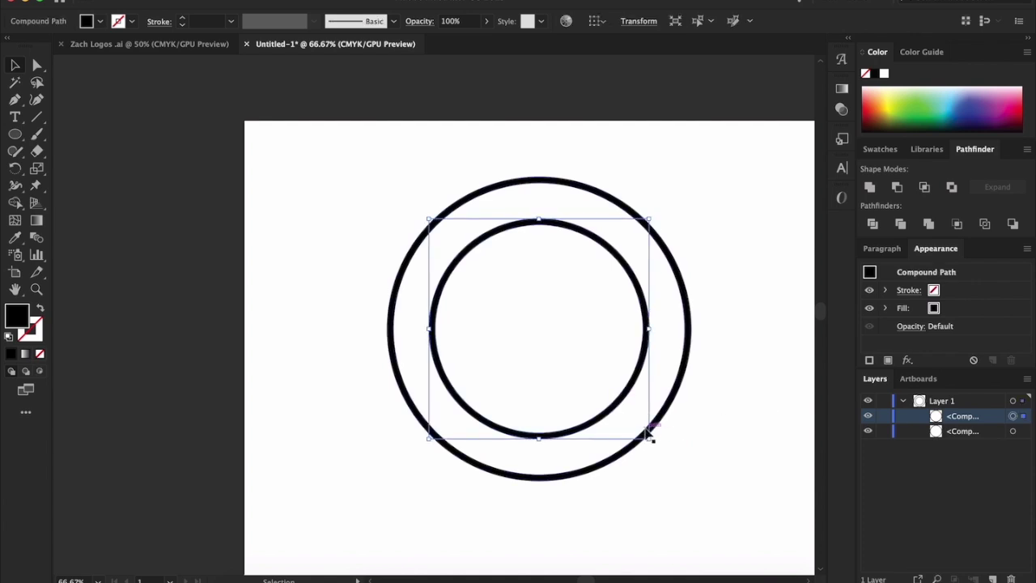
pyautogui.moveTo(649, 433); pyautogui.dragTo(643, 429)
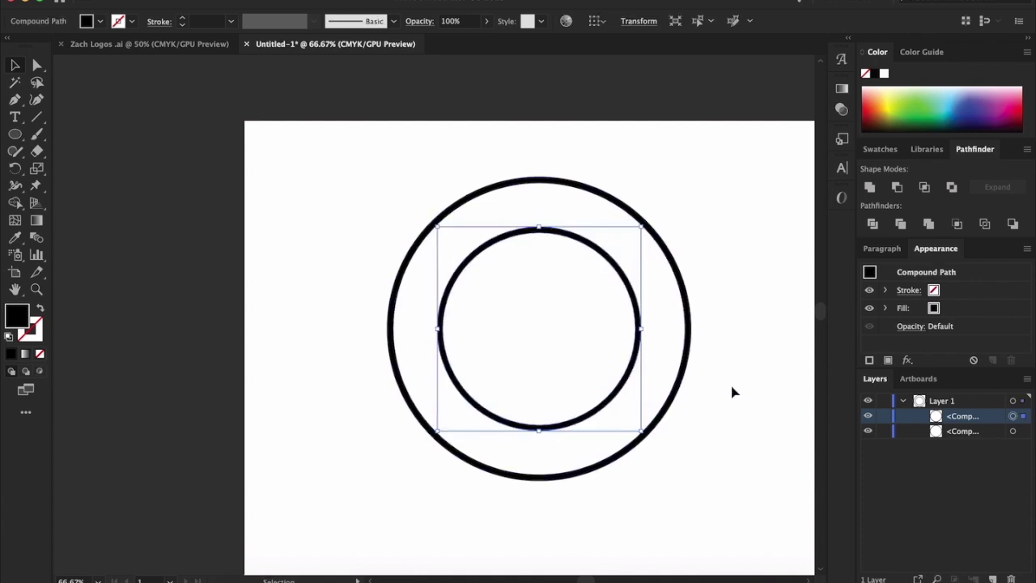
pyautogui.click(743, 389)
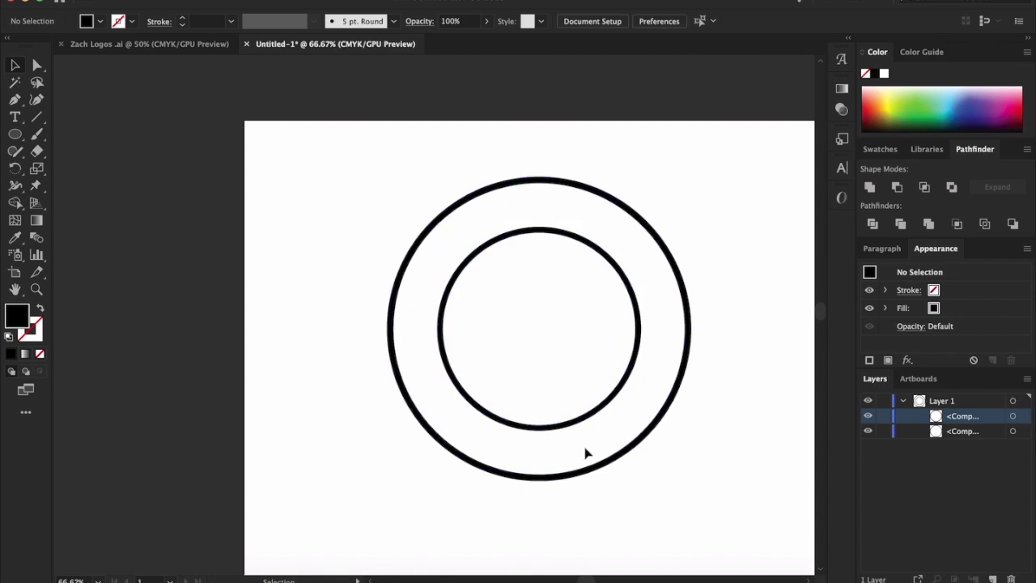
pyautogui.moveTo(352, 184); pyautogui.dragTo(575, 499)
pyautogui.click(723, 419)
pyautogui.click(18, 119)
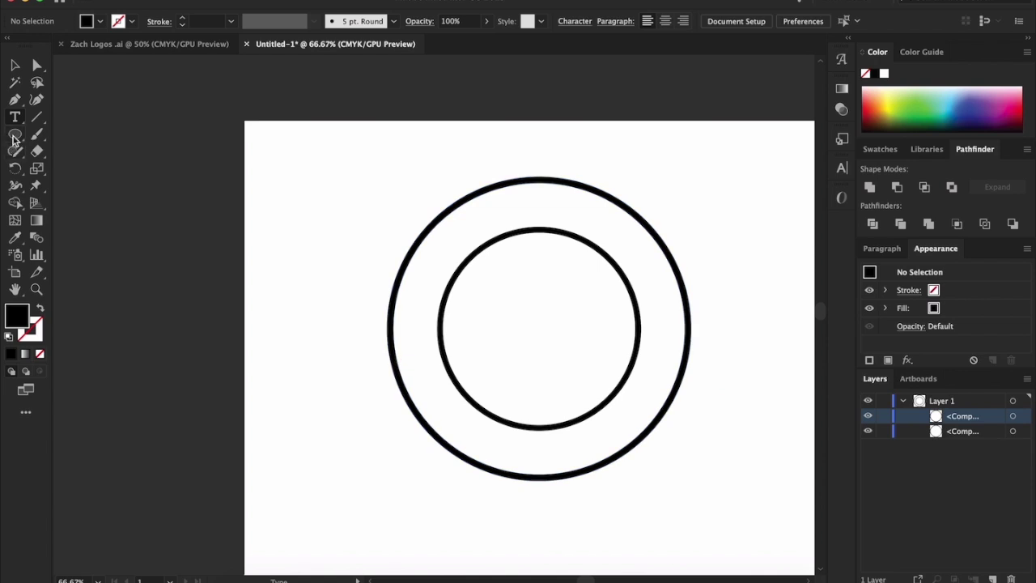
pyautogui.moveTo(13, 140); pyautogui.dragTo(81, 133)
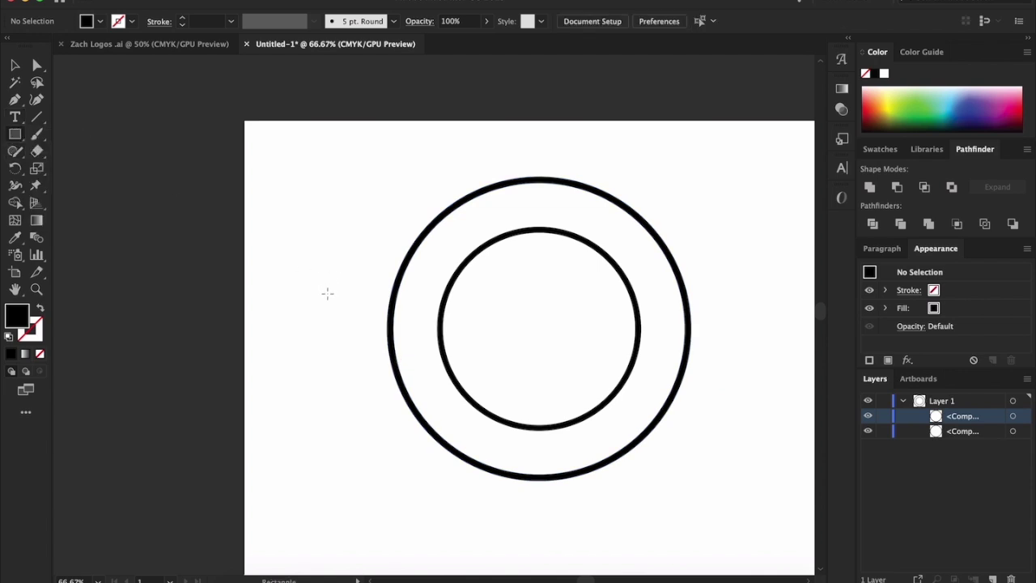
# Draw a wide rectangle across the middle of both circles, nudge it lower, and make it taller.
pyautogui.moveTo(328, 294); pyautogui.dragTo(744, 346)
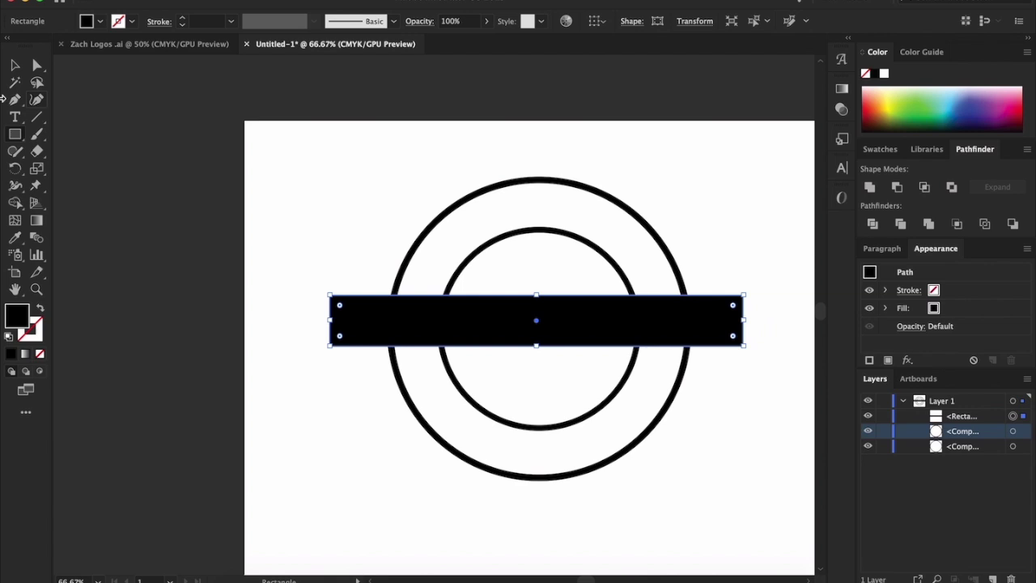
pyautogui.click(11, 67)
pyautogui.moveTo(600, 330); pyautogui.dragTo(613, 340)
pyautogui.click(744, 419)
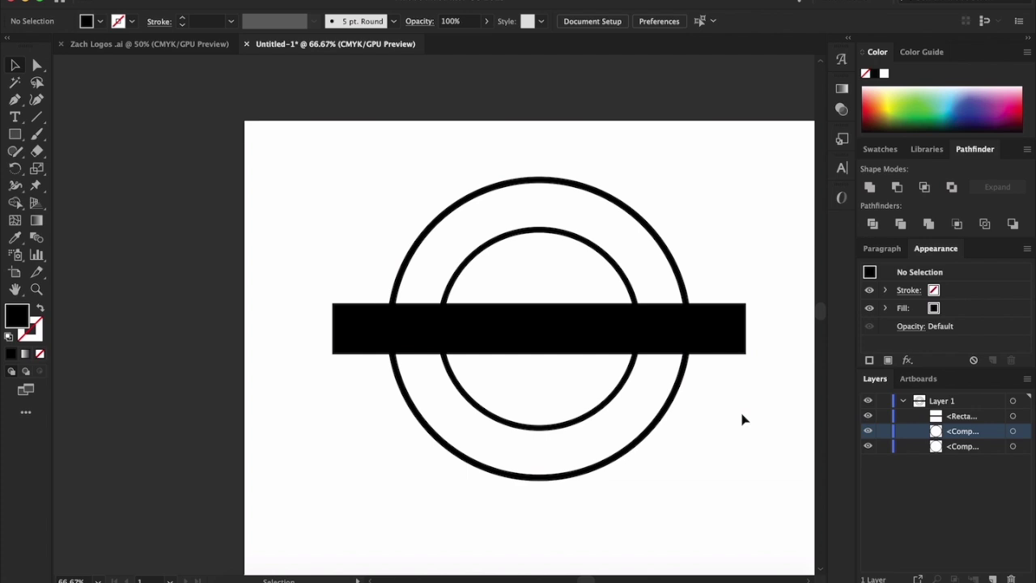
pyautogui.click(513, 340)
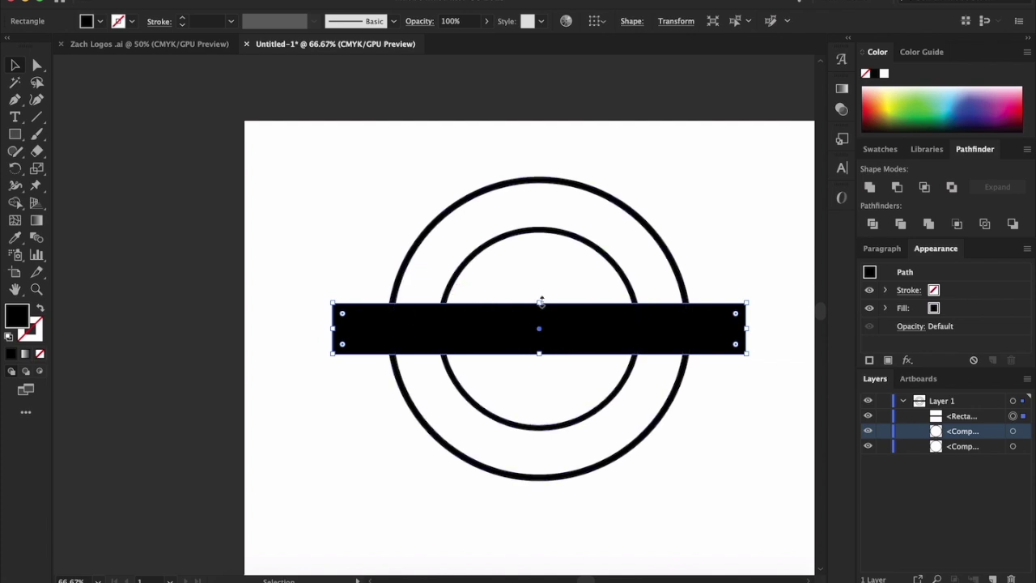
pyautogui.moveTo(541, 302); pyautogui.dragTo(541, 294)
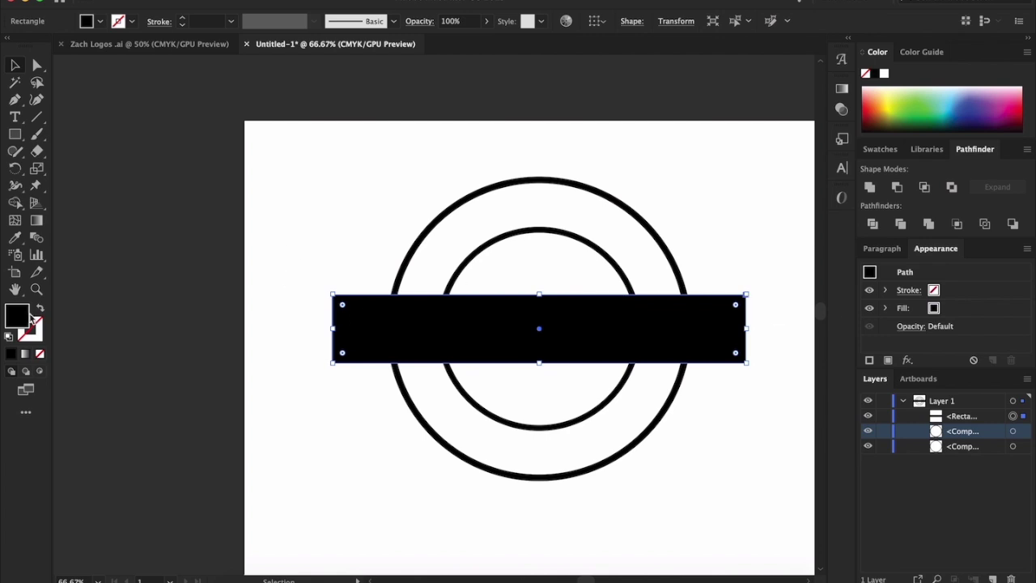
# Fill the bar with white (ffffff) so it cuts a blank band through the rings.
pyautogui.doubleClick(15, 316)
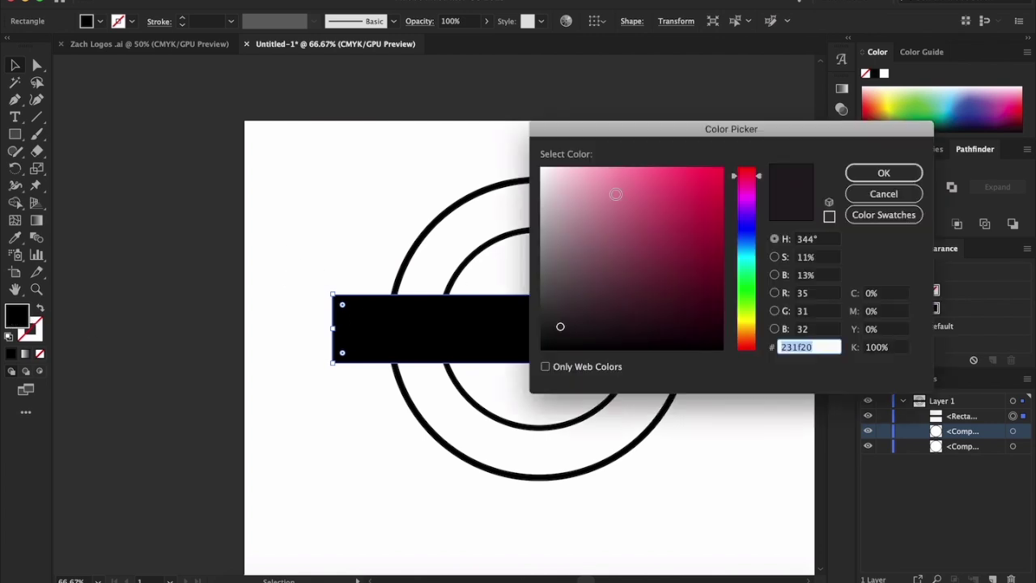
pyautogui.write('ffffff')
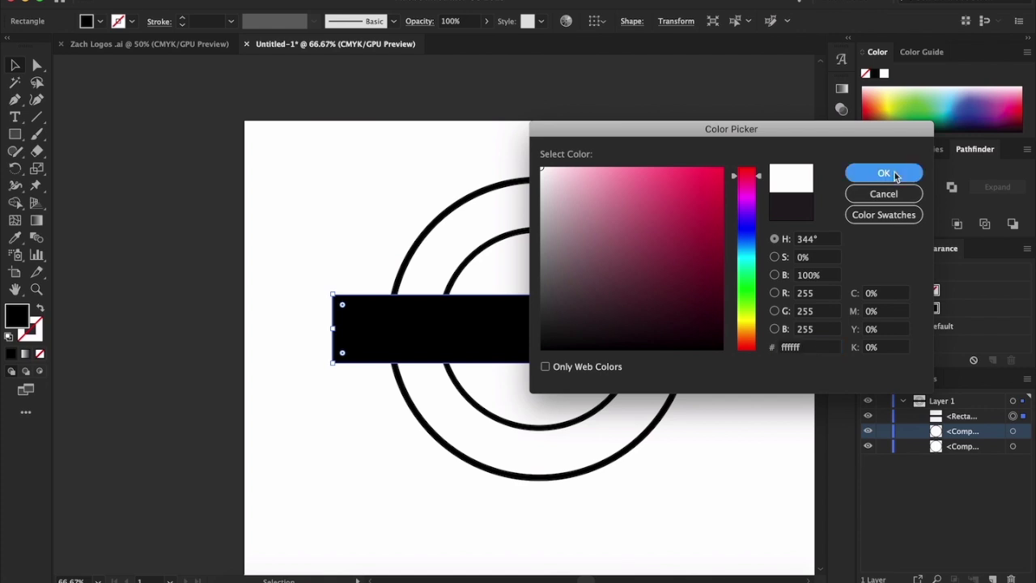
pyautogui.click(884, 173)
pyautogui.click(315, 168)
pyautogui.scroll(-1, 305, 188)
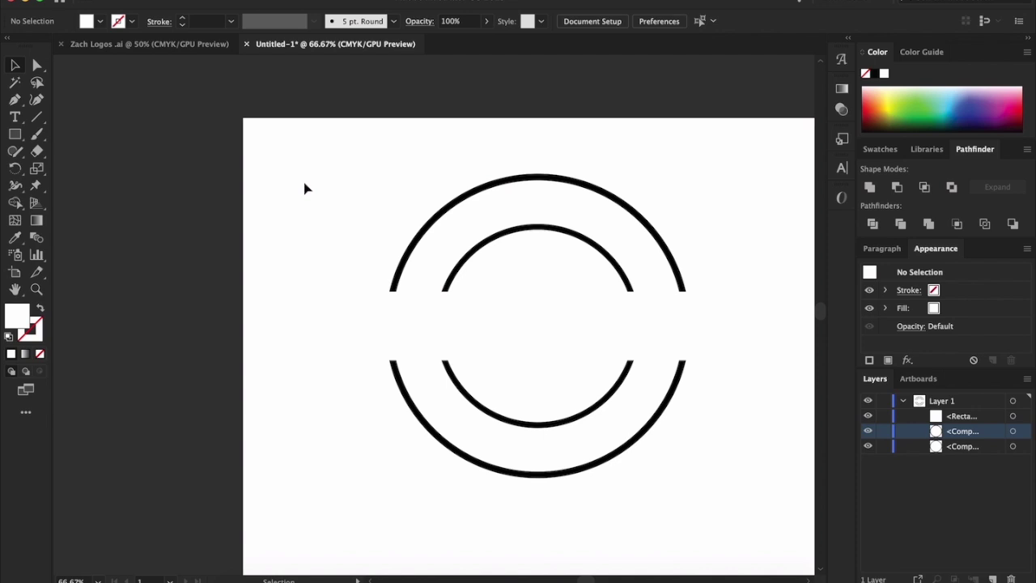
pyautogui.click(670, 348)
pyautogui.click(338, 204)
pyautogui.click(13, 118)
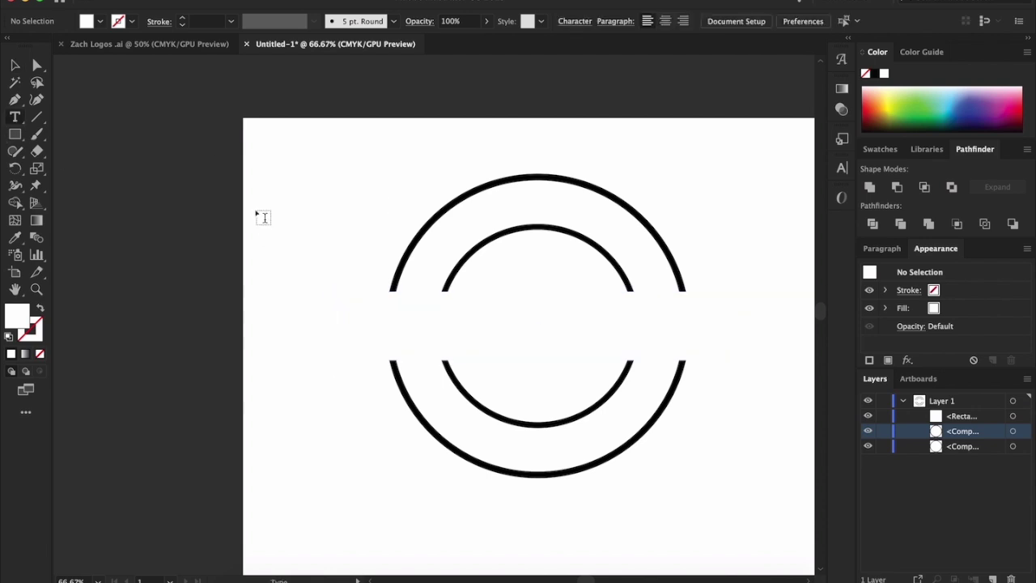
# Create a NAME text area at the upper left in NBA Hawks Highlight Factory at 72 pt.
pyautogui.moveTo(262, 178); pyautogui.dragTo(651, 286)
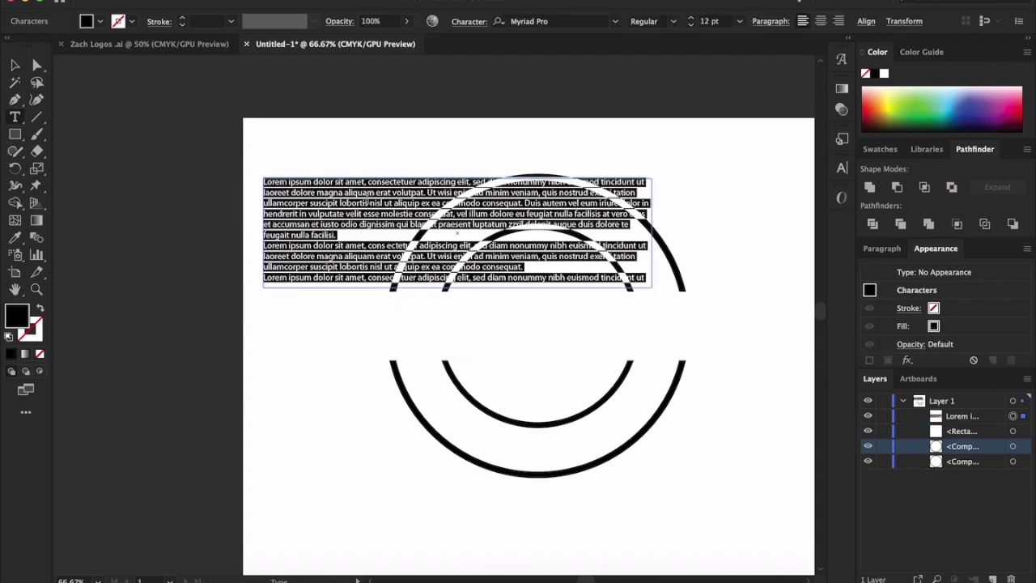
pyautogui.write('TY')
pyautogui.press('BackSpace')
pyautogui.press('BackSpace')
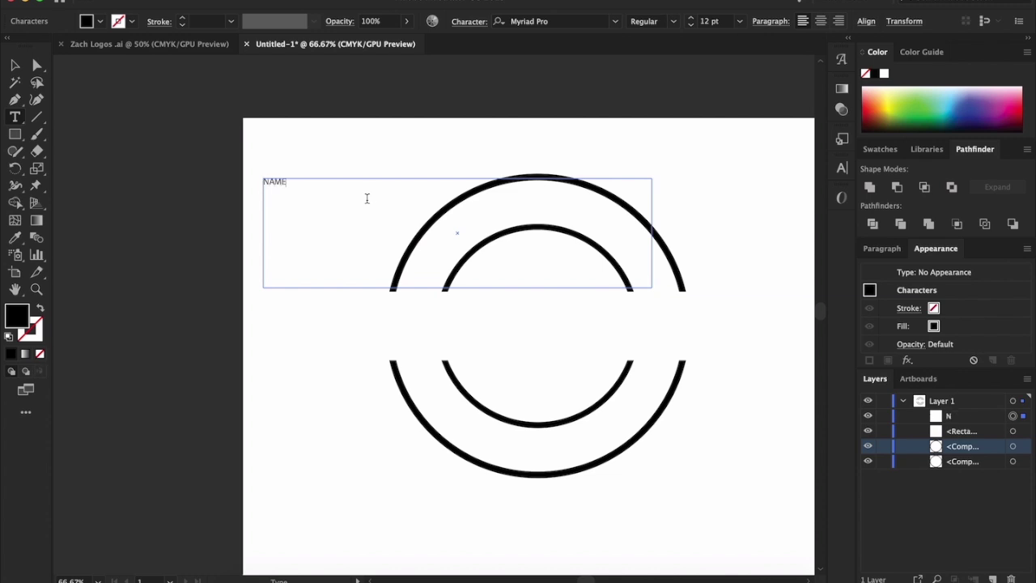
pyautogui.press('super+a')
pyautogui.click(617, 26)
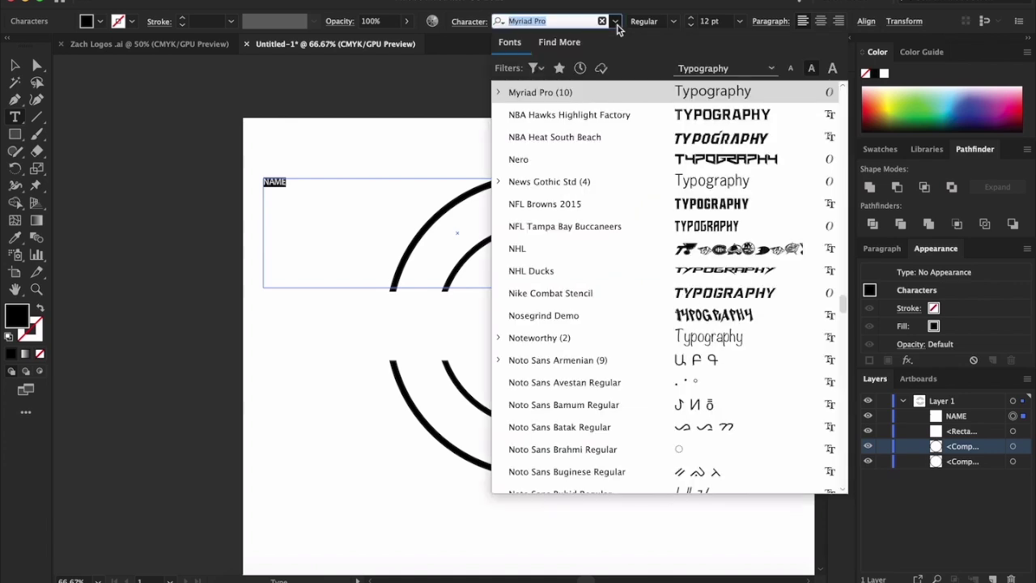
pyautogui.press('Return')
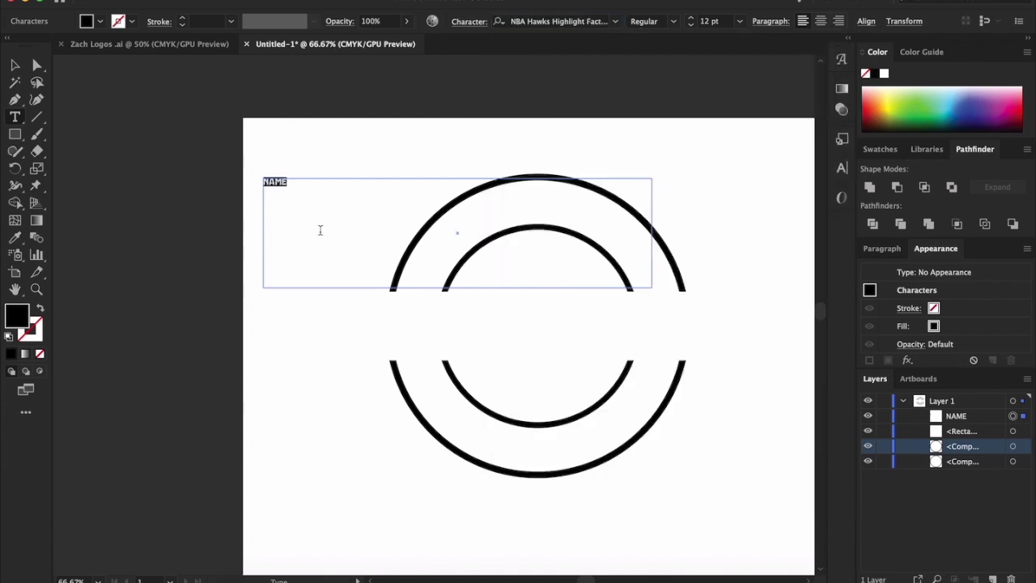
pyautogui.click(738, 21)
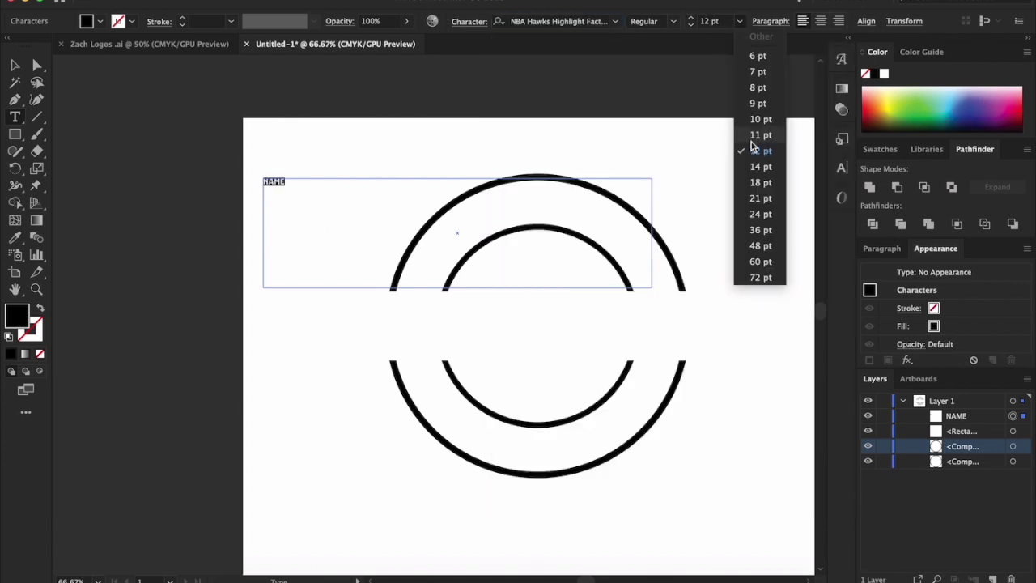
pyautogui.click(761, 278)
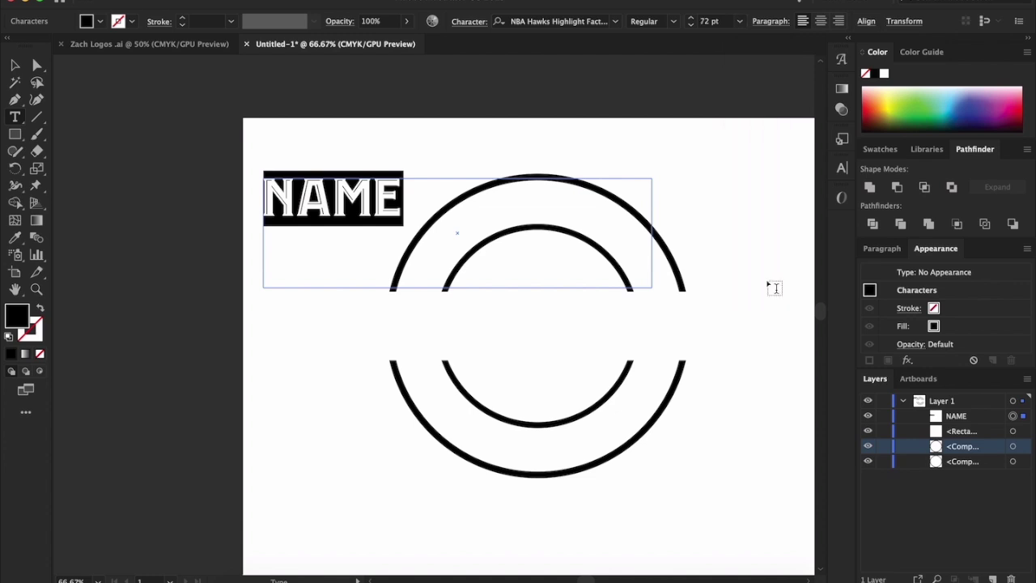
# Change the NAME font to Horizon with the Bold style.
pyautogui.click(617, 21)
pyautogui.scroll(-8, 696, 308)
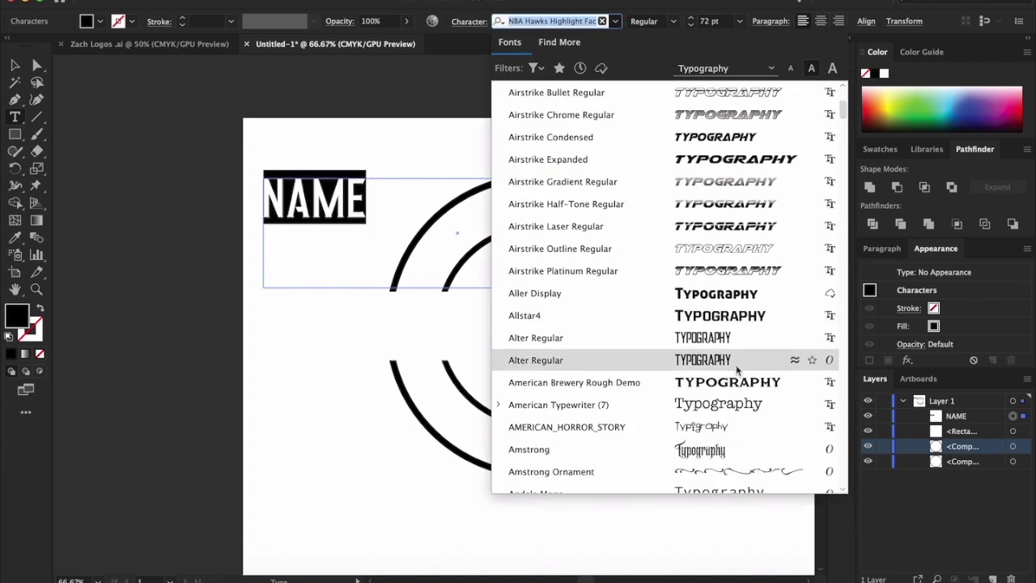
pyautogui.scroll(-5, 739, 364)
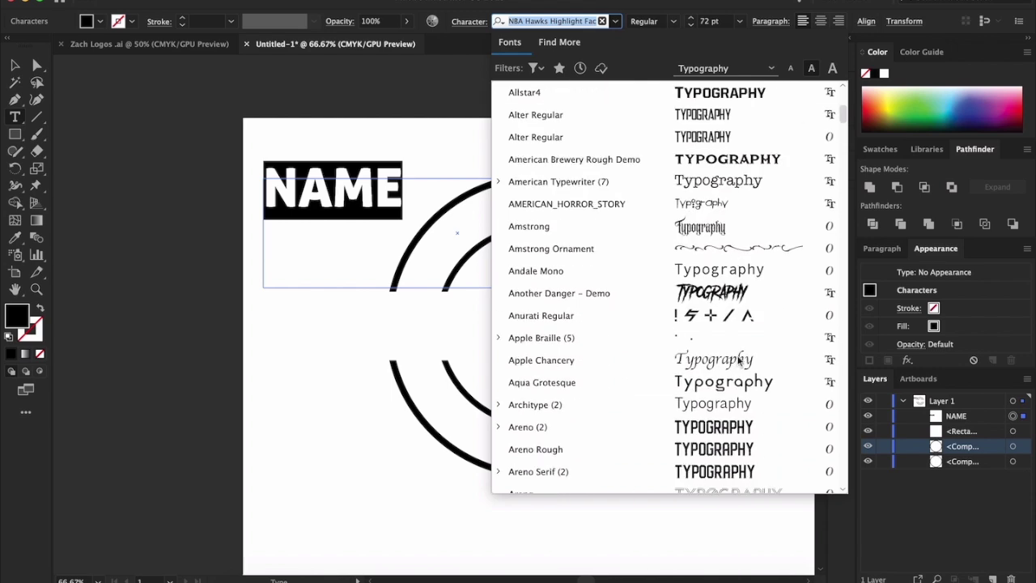
pyautogui.scroll(-10, 738, 362)
pyautogui.scroll(3, 723, 359)
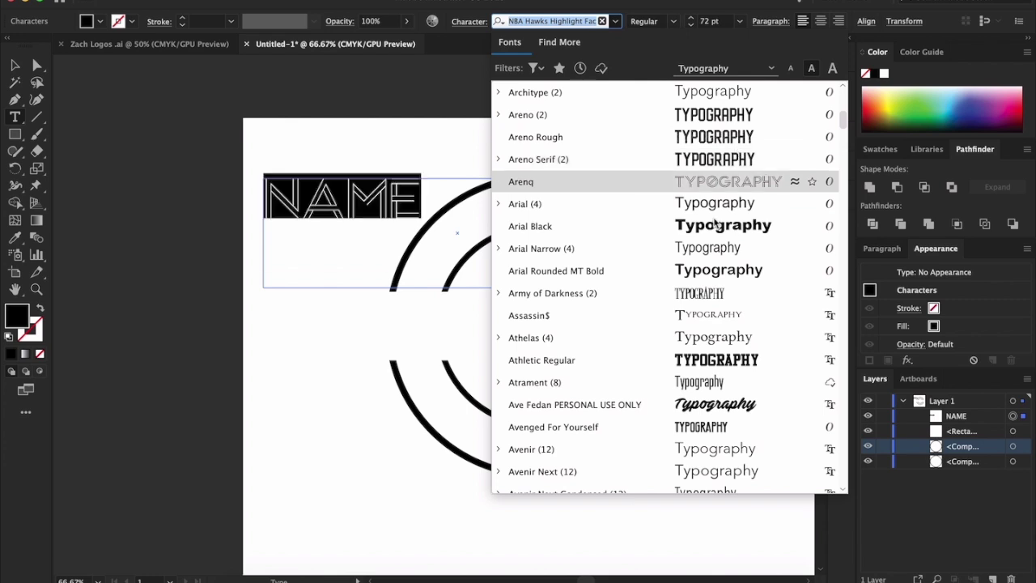
pyautogui.scroll(-5, 728, 287)
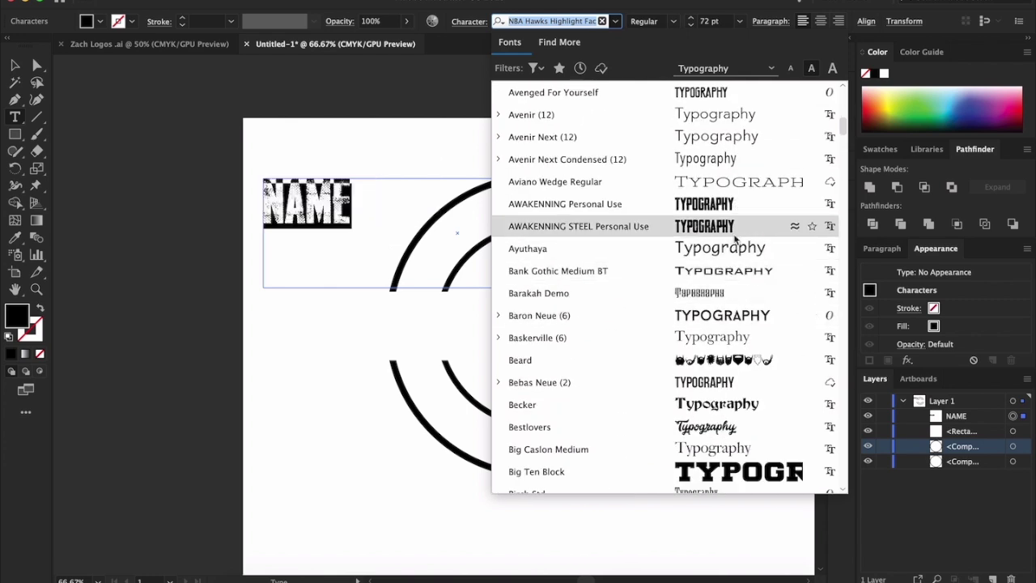
pyautogui.scroll(-3, 735, 290)
pyautogui.scroll(-1, 732, 358)
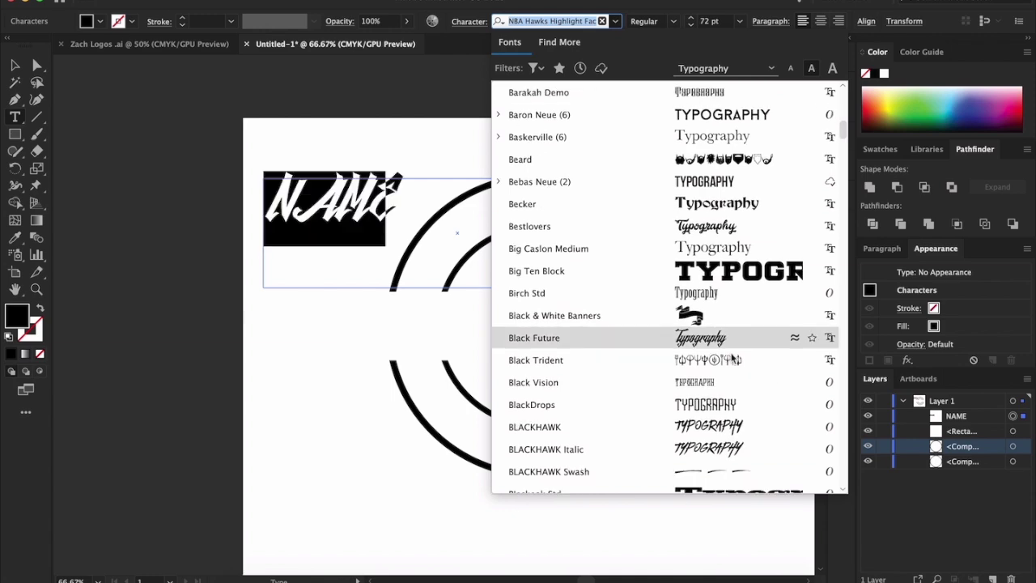
pyautogui.scroll(-10, 736, 387)
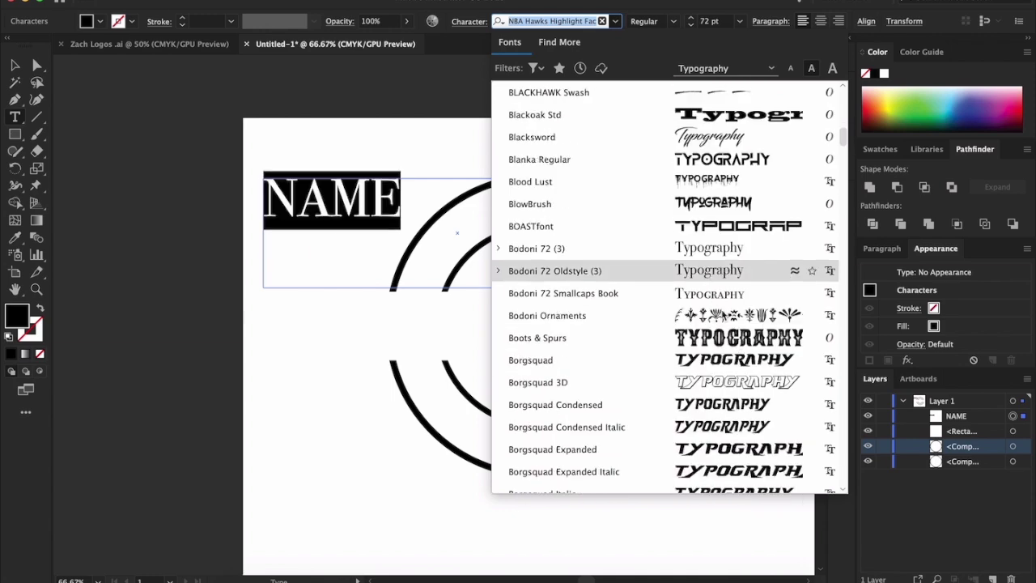
pyautogui.scroll(-6, 753, 248)
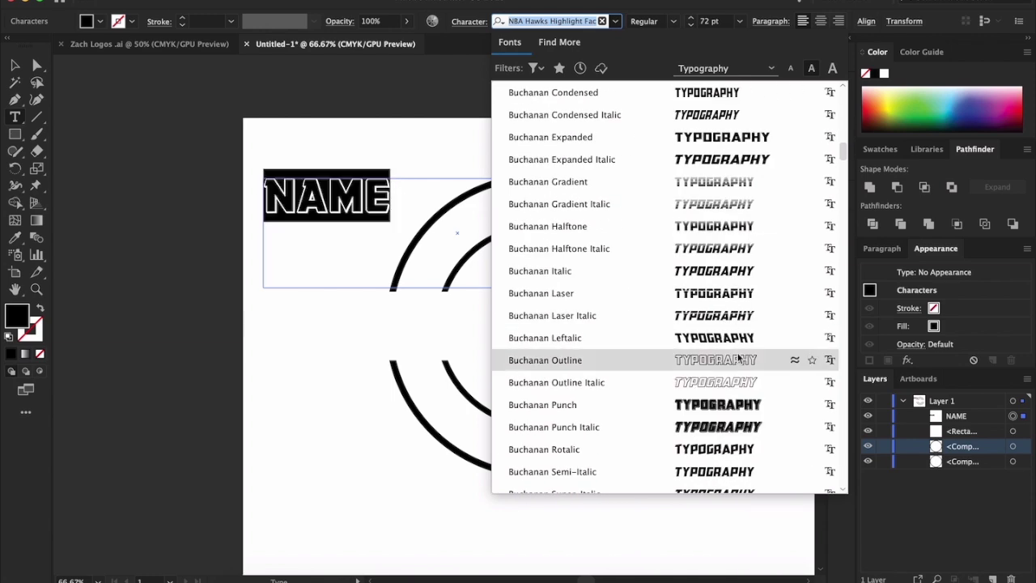
pyautogui.scroll(-8, 757, 360)
pyautogui.scroll(-6, 720, 183)
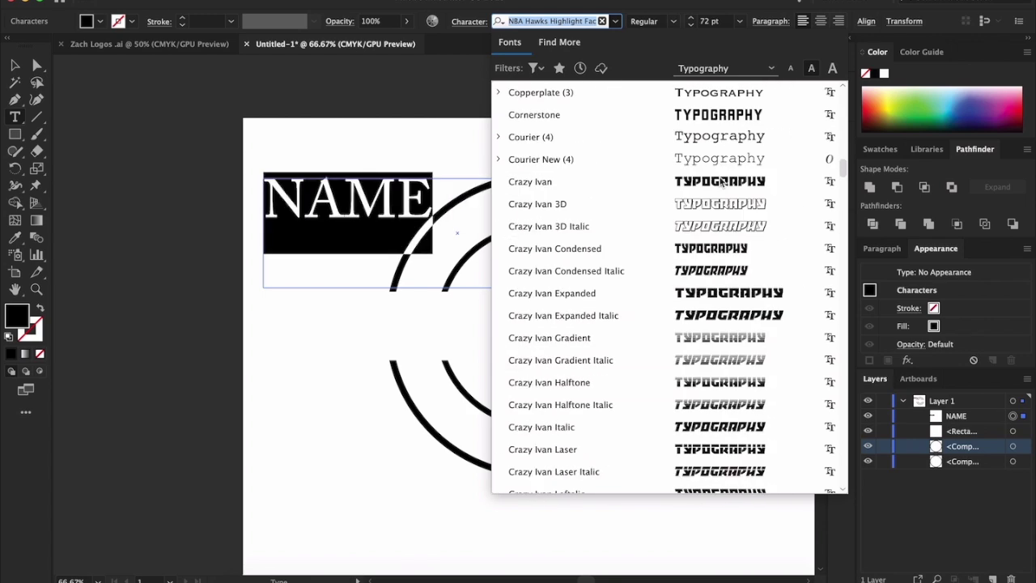
pyautogui.scroll(-12, 688, 230)
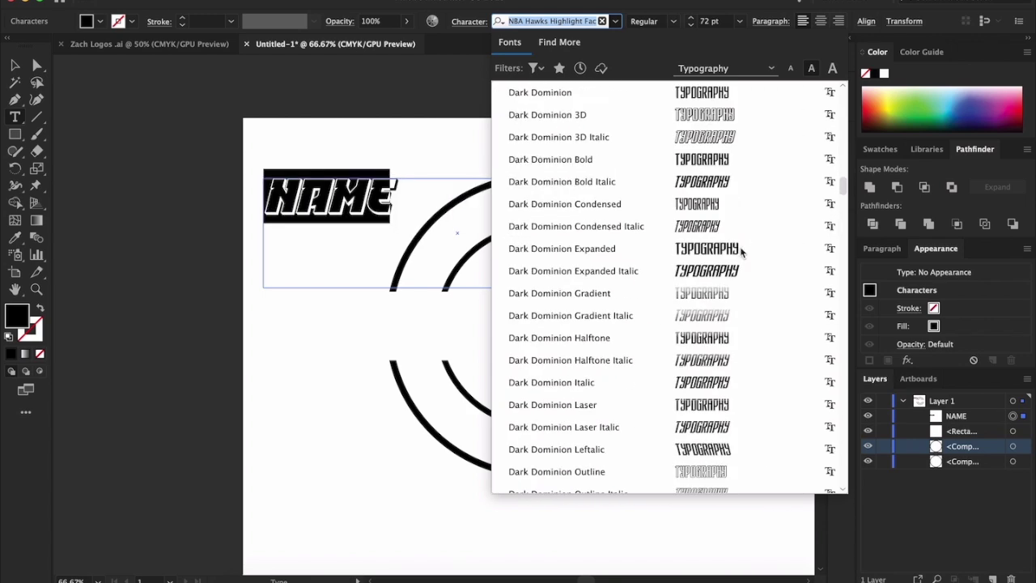
pyautogui.scroll(-15, 710, 288)
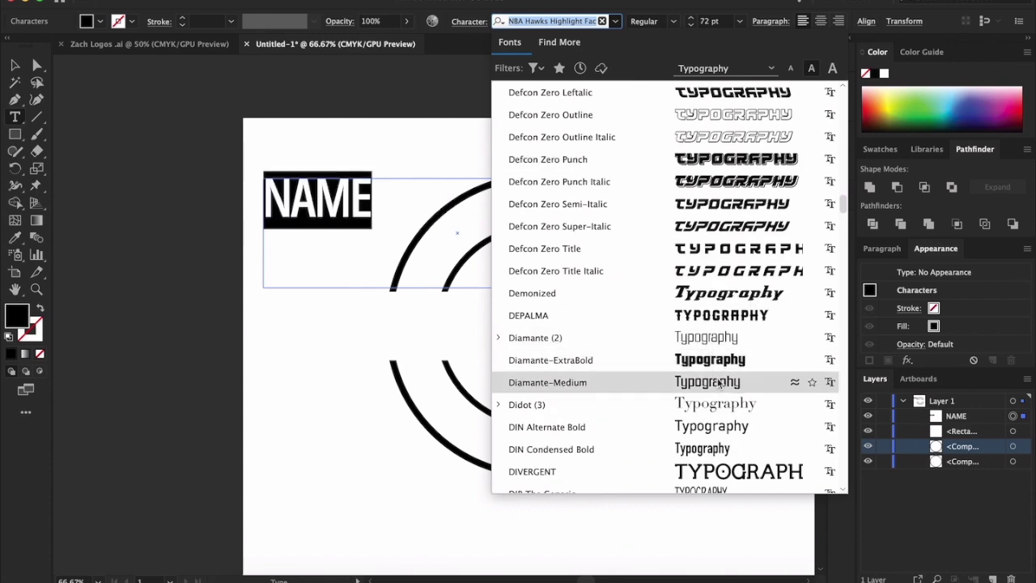
pyautogui.scroll(-5, 720, 373)
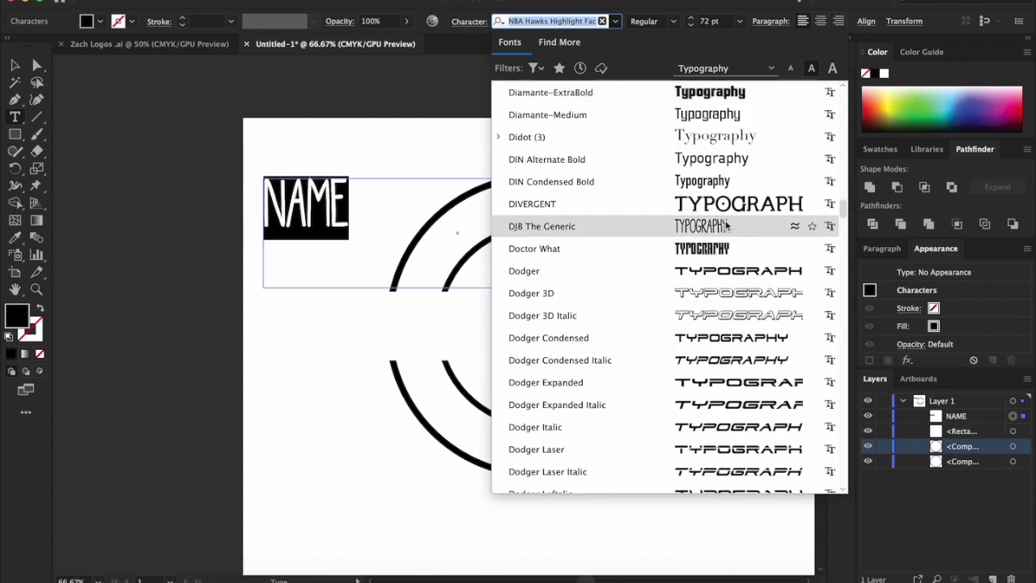
pyautogui.scroll(-5, 728, 231)
pyautogui.scroll(-5, 767, 295)
pyautogui.scroll(-15, 757, 326)
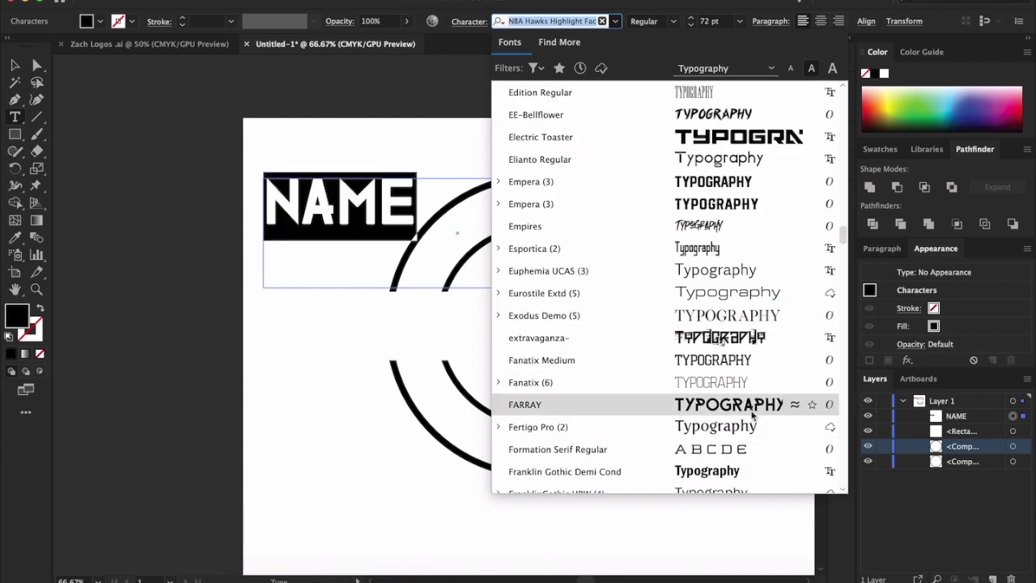
pyautogui.scroll(-6, 753, 247)
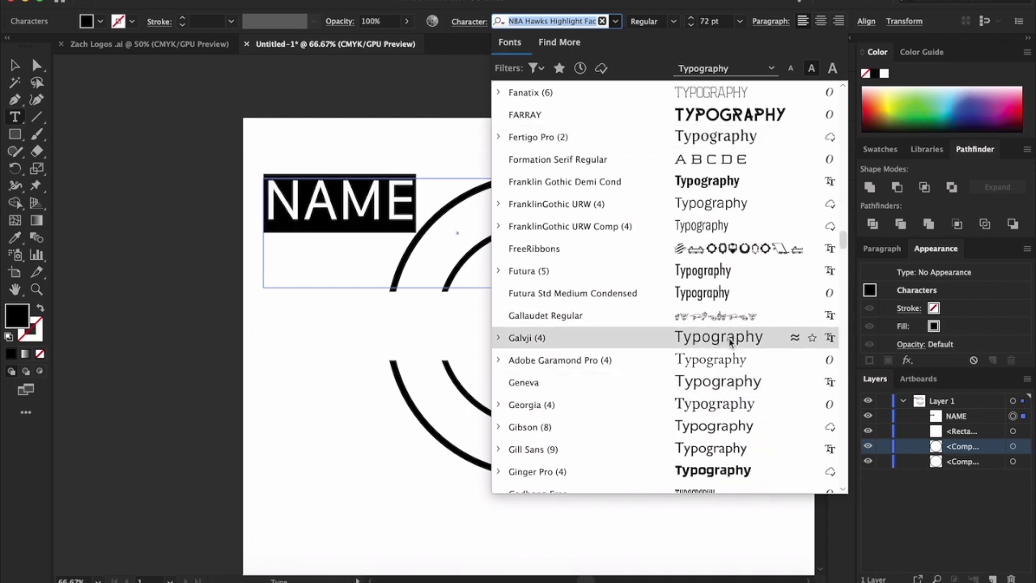
pyautogui.scroll(-18, 736, 356)
pyautogui.scroll(10, 734, 361)
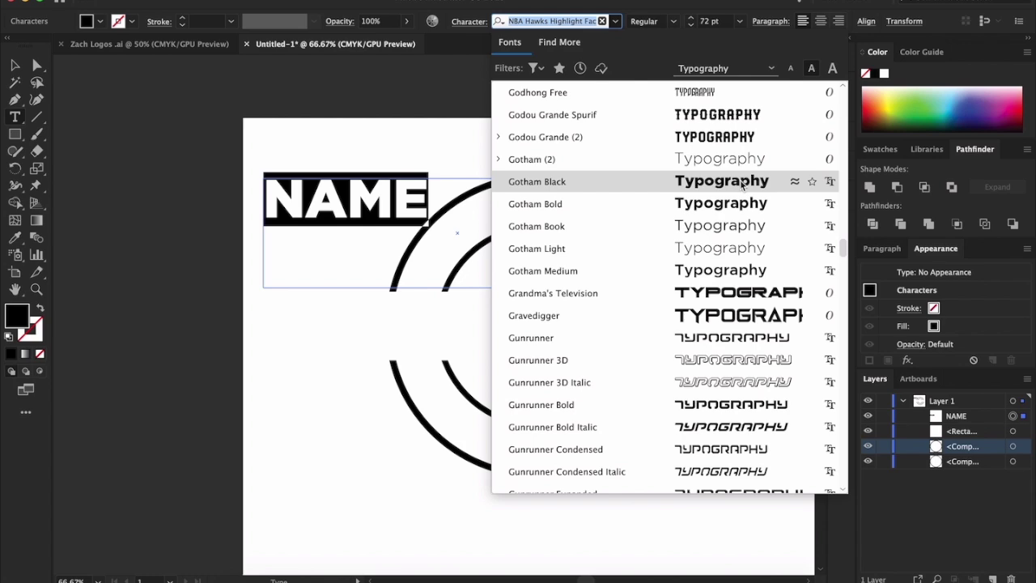
pyautogui.scroll(-16, 749, 194)
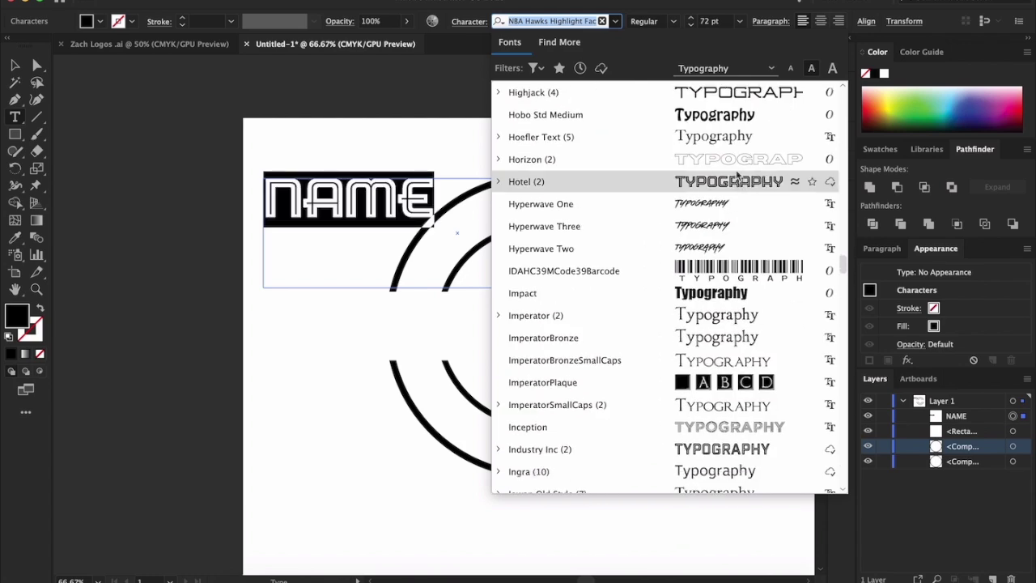
pyautogui.click(744, 165)
pyautogui.click(677, 21)
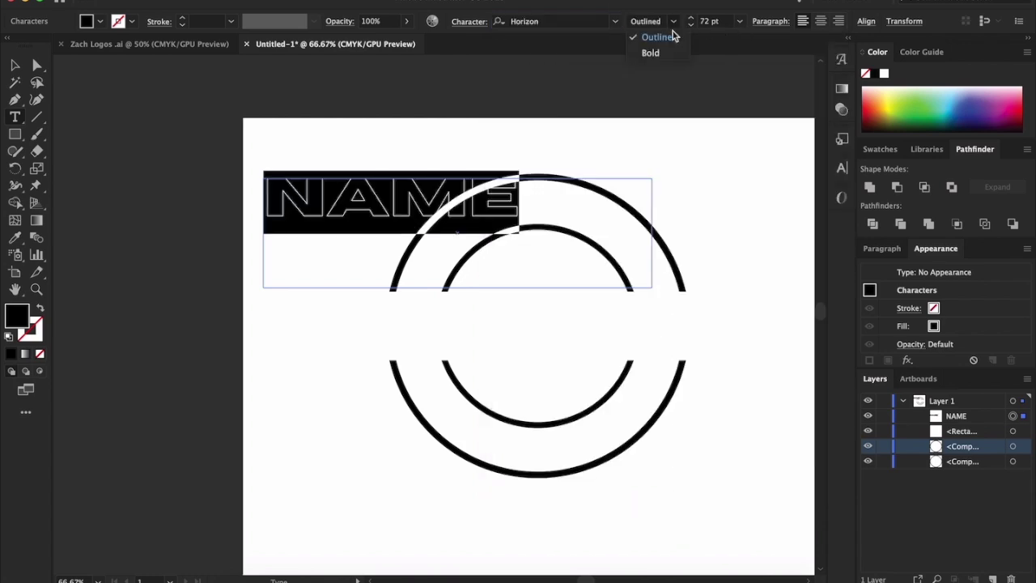
pyautogui.click(655, 51)
pyautogui.click(15, 67)
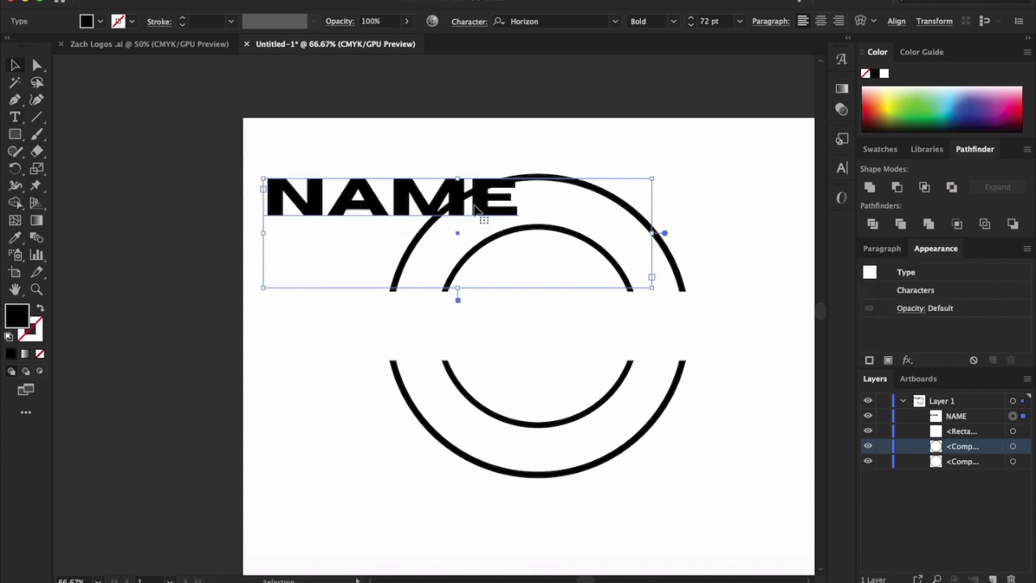
# Move NAME into the ring gap, shift it left of the circles, and enlarge its text frame.
pyautogui.moveTo(471, 204); pyautogui.dragTo(621, 331)
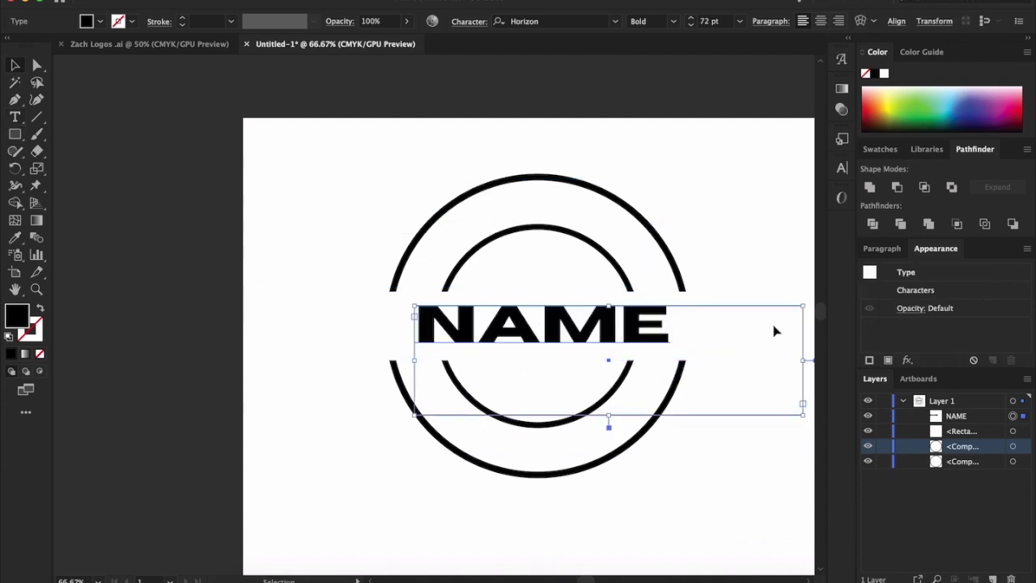
pyautogui.moveTo(803, 414); pyautogui.dragTo(672, 344)
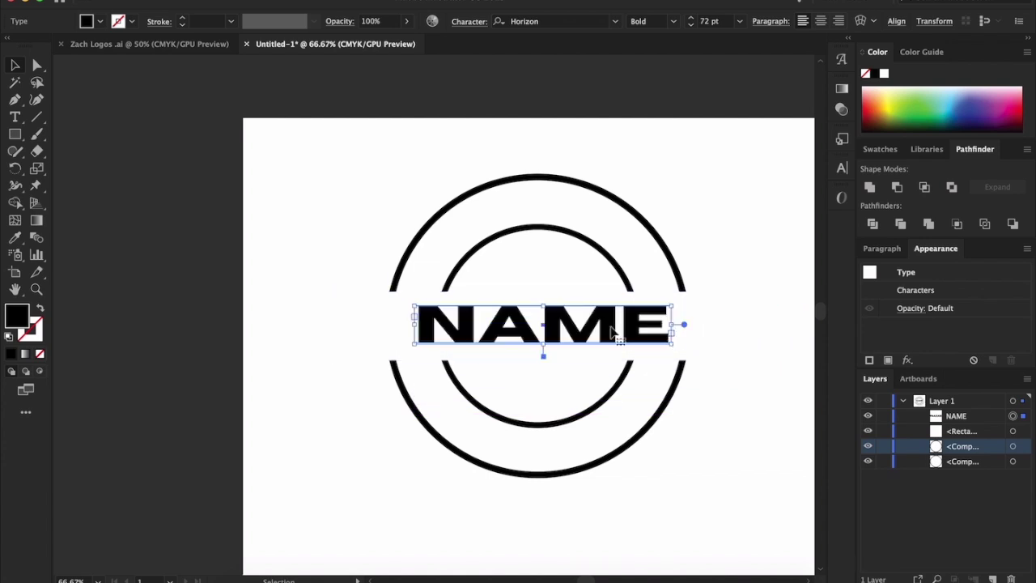
pyautogui.click(778, 306)
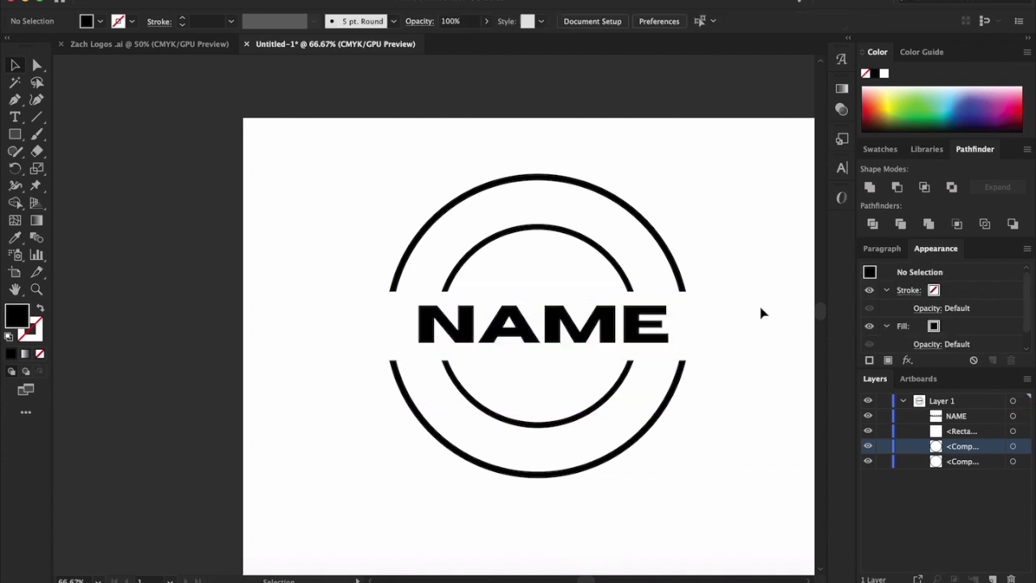
pyautogui.click(597, 333)
pyautogui.doubleClick(599, 335)
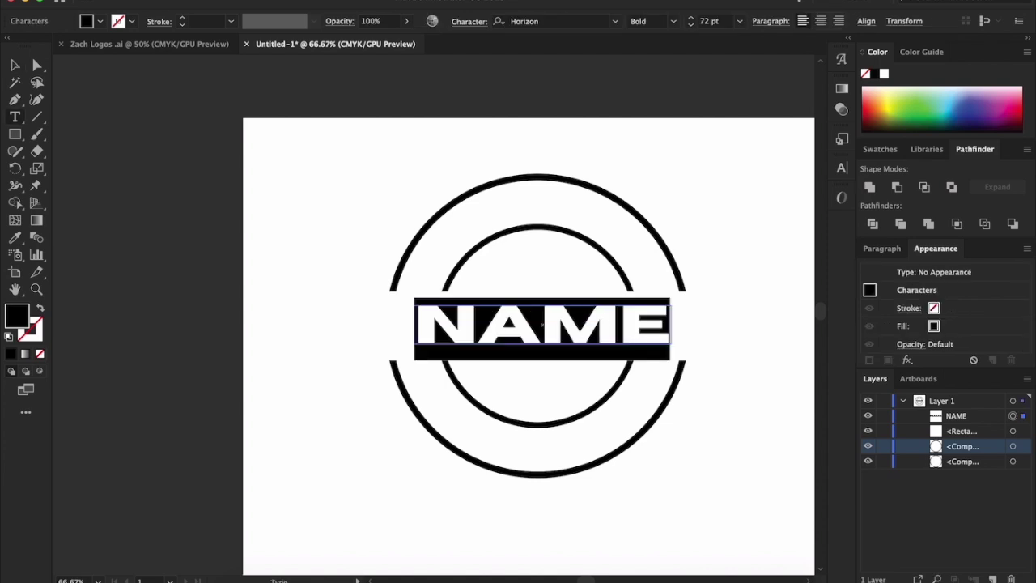
pyautogui.click(15, 65)
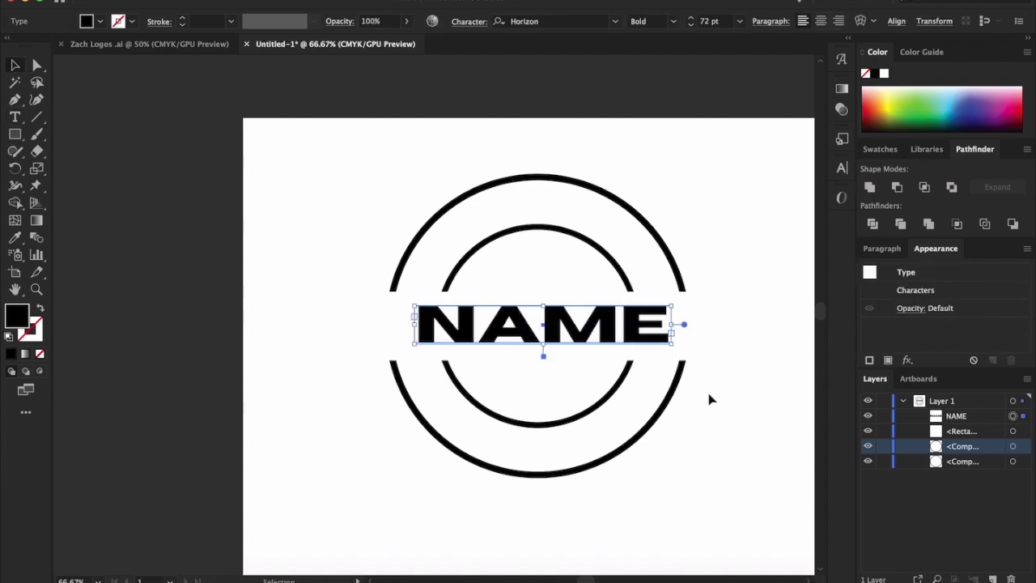
pyautogui.moveTo(615, 328); pyautogui.dragTo(466, 321)
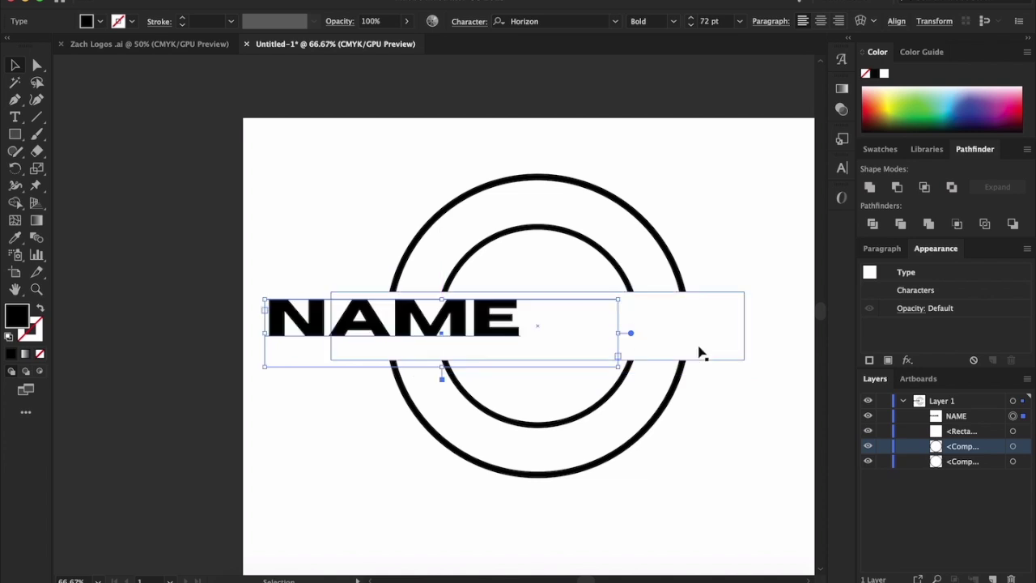
pyautogui.moveTo(618, 366); pyautogui.dragTo(782, 439)
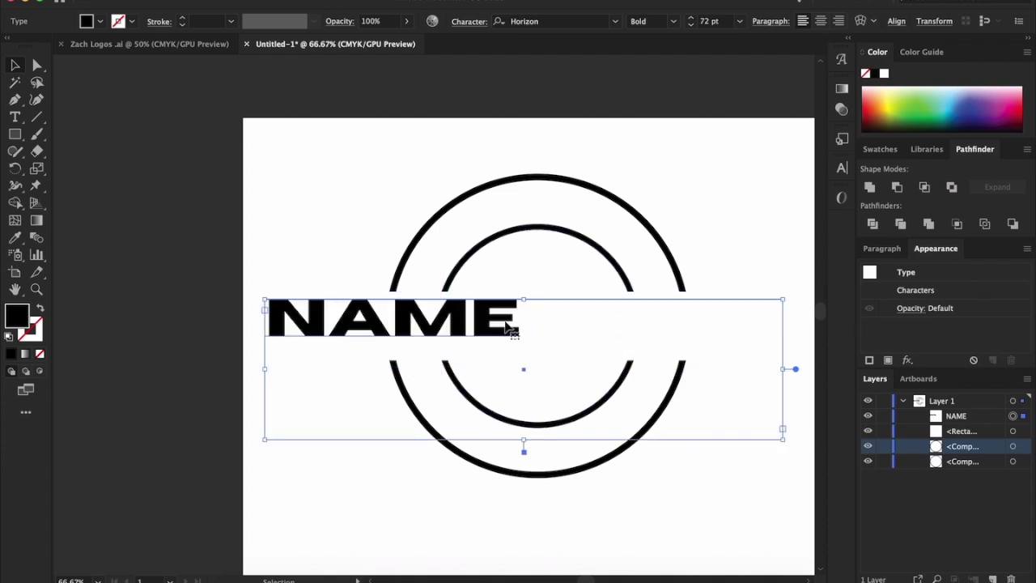
pyautogui.doubleClick(508, 325)
# Add HERE to make 'NAME HERE' and set the whole line in Diamante-ExtraBold.
pyautogui.write('HERE')
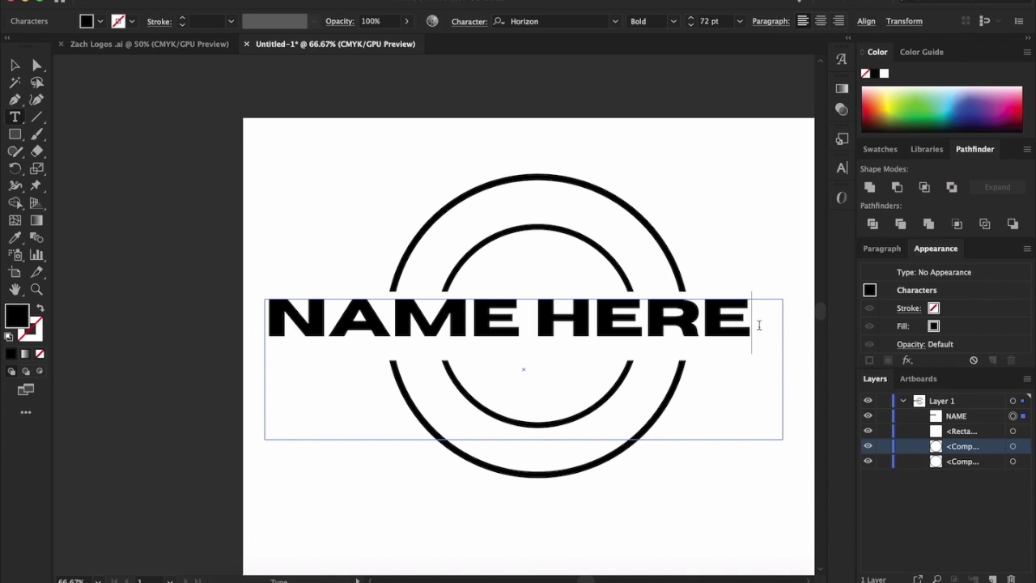
pyautogui.moveTo(759, 326); pyautogui.dragTo(210, 338)
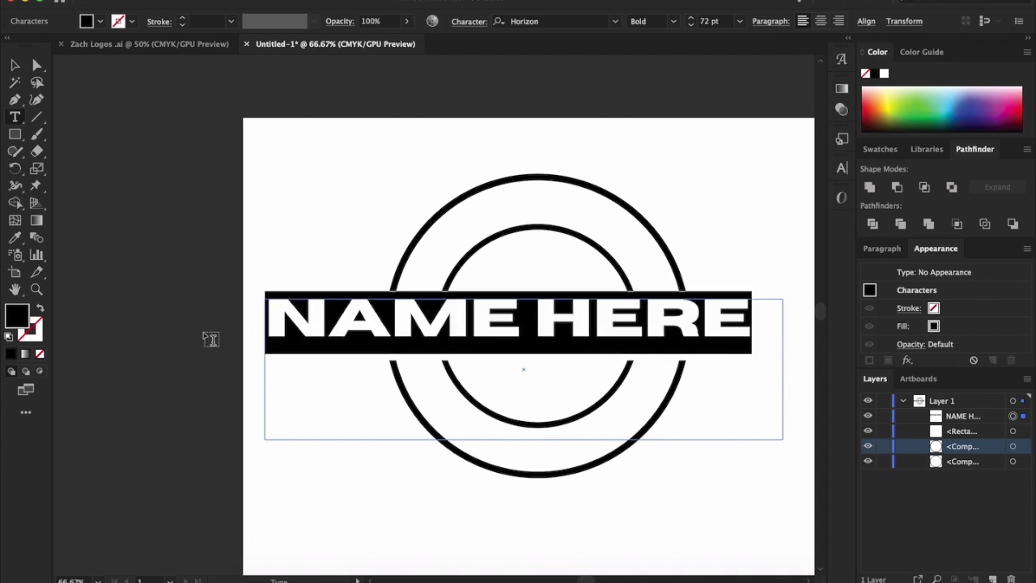
pyautogui.click(616, 21)
pyautogui.scroll(-10, 694, 364)
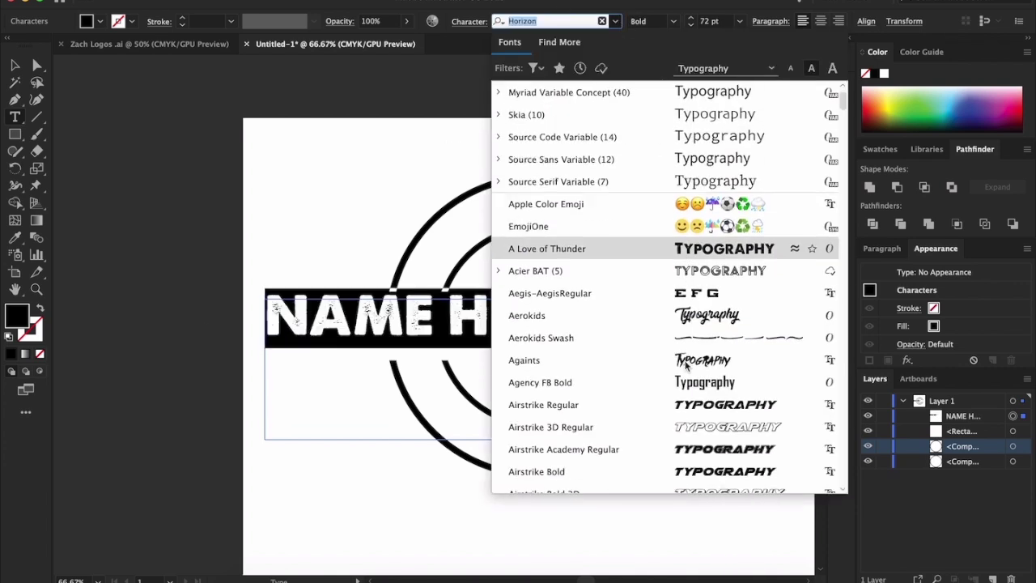
pyautogui.scroll(-8, 703, 234)
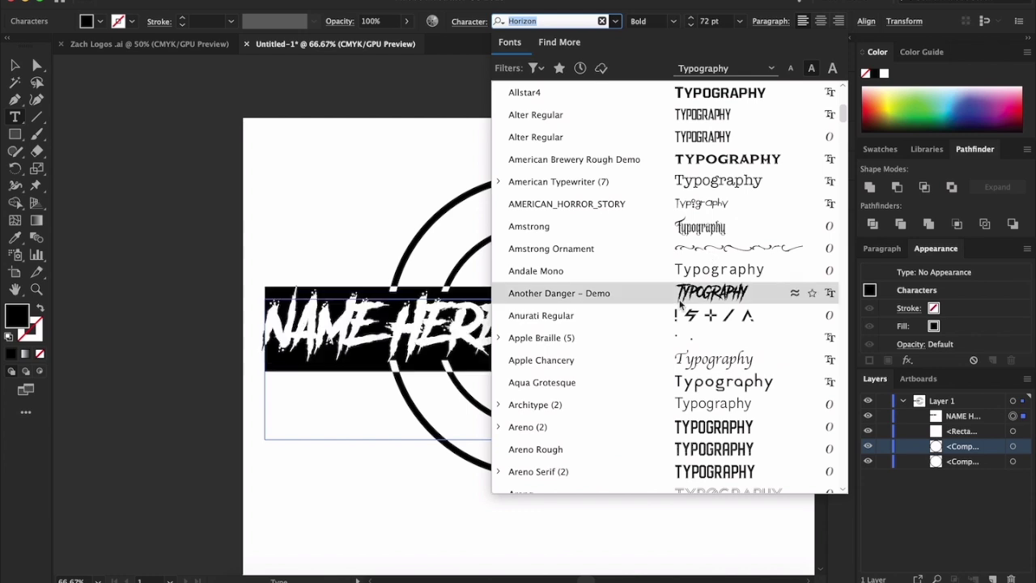
pyautogui.scroll(-5, 681, 304)
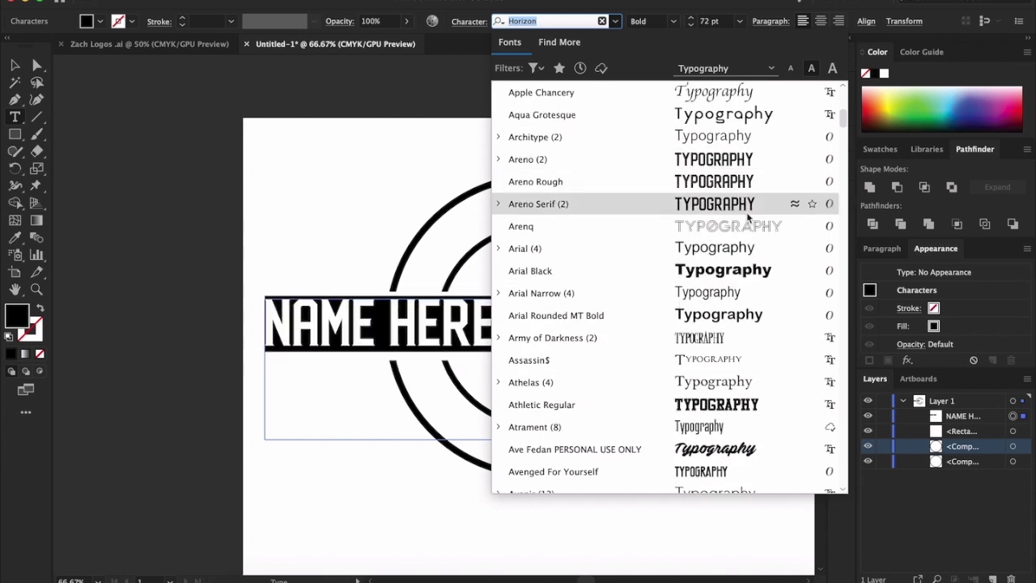
pyautogui.scroll(-5, 749, 202)
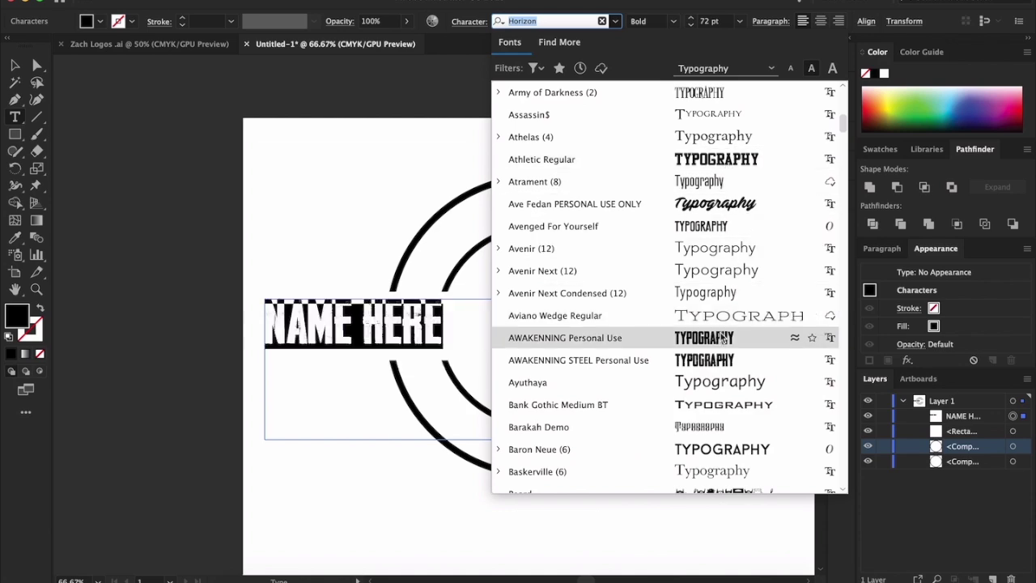
pyautogui.scroll(-4, 724, 338)
pyautogui.scroll(-9, 749, 318)
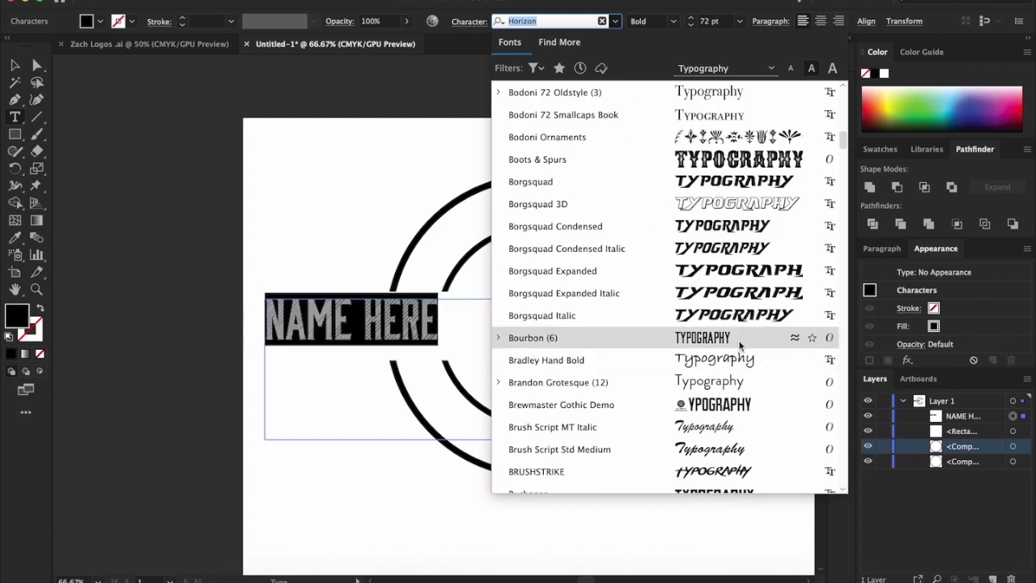
pyautogui.scroll(-4, 728, 344)
pyautogui.scroll(4, 728, 344)
pyautogui.scroll(-20, 728, 348)
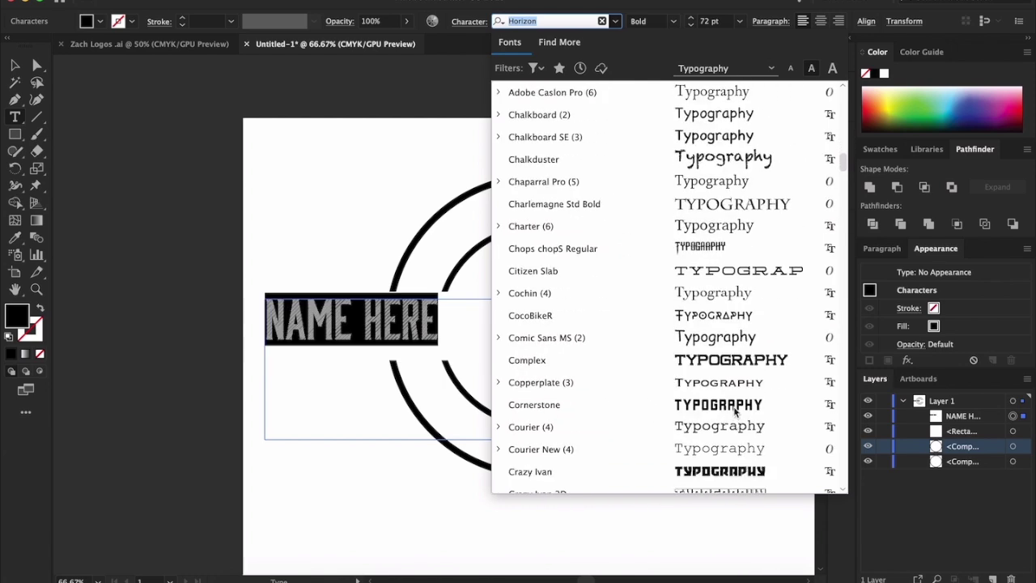
pyautogui.scroll(-15, 738, 364)
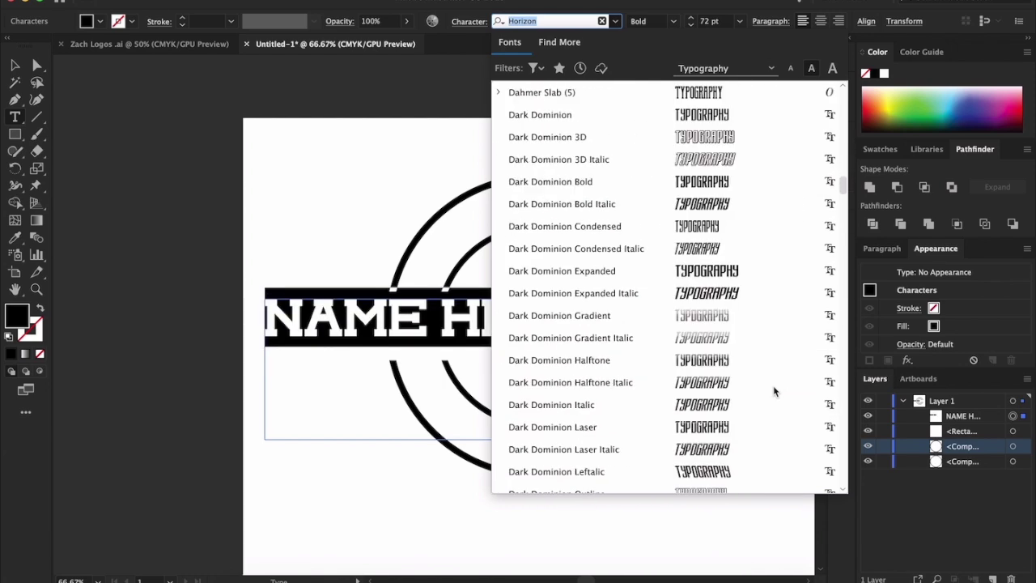
pyautogui.scroll(-6, 735, 316)
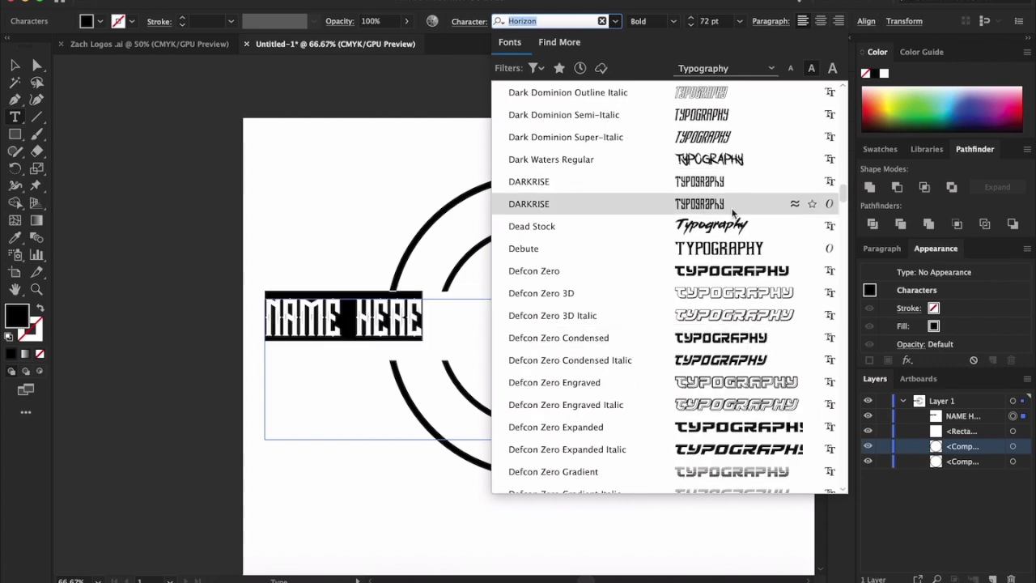
pyautogui.scroll(-6, 726, 182)
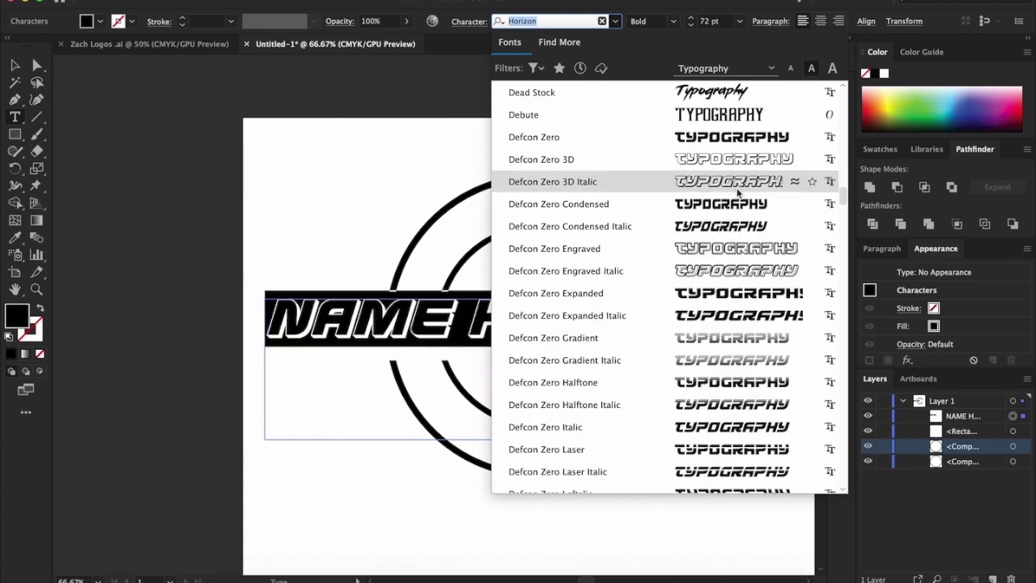
pyautogui.scroll(1, 745, 162)
pyautogui.scroll(-10, 746, 157)
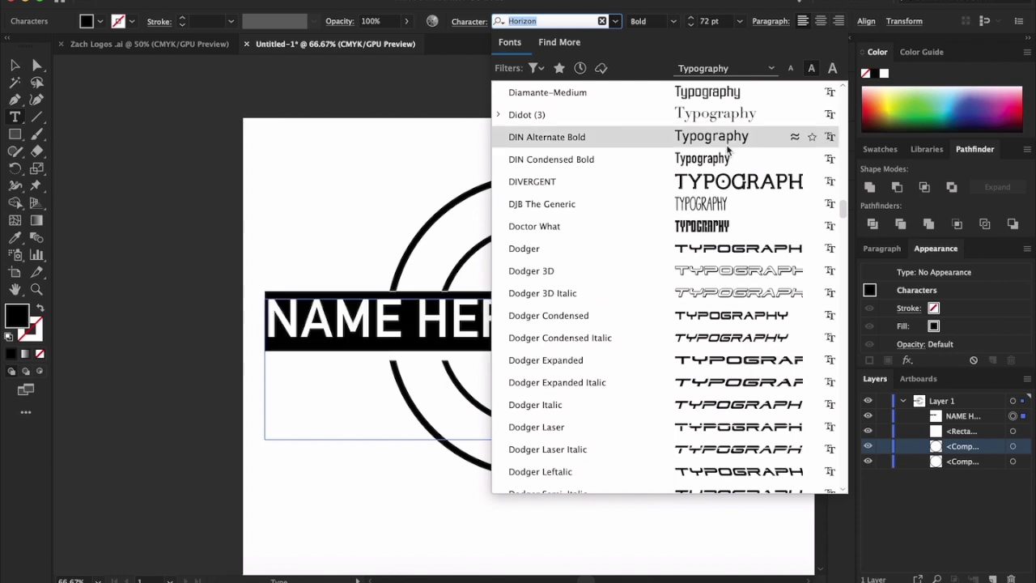
pyautogui.scroll(4, 724, 98)
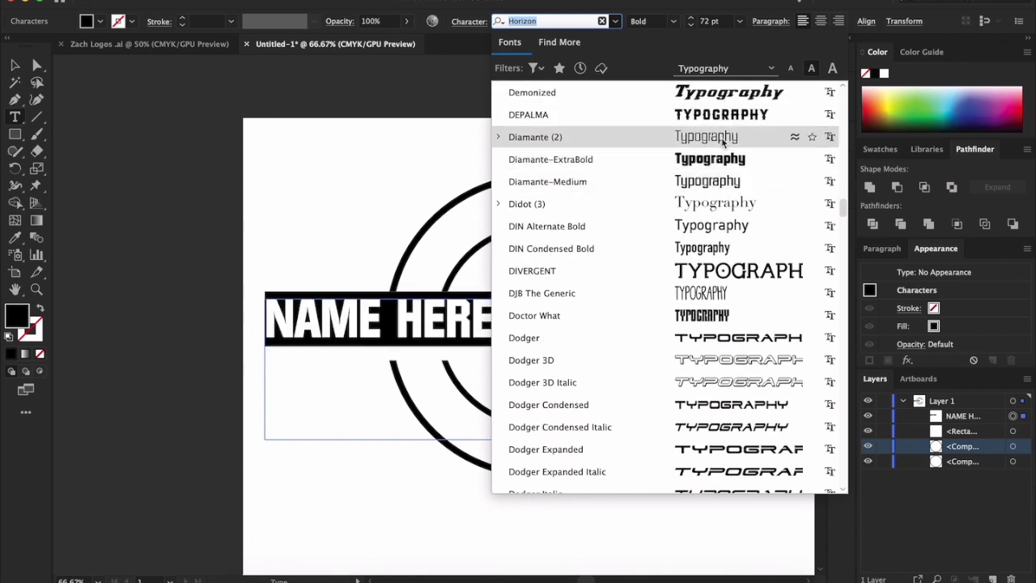
pyautogui.click(746, 158)
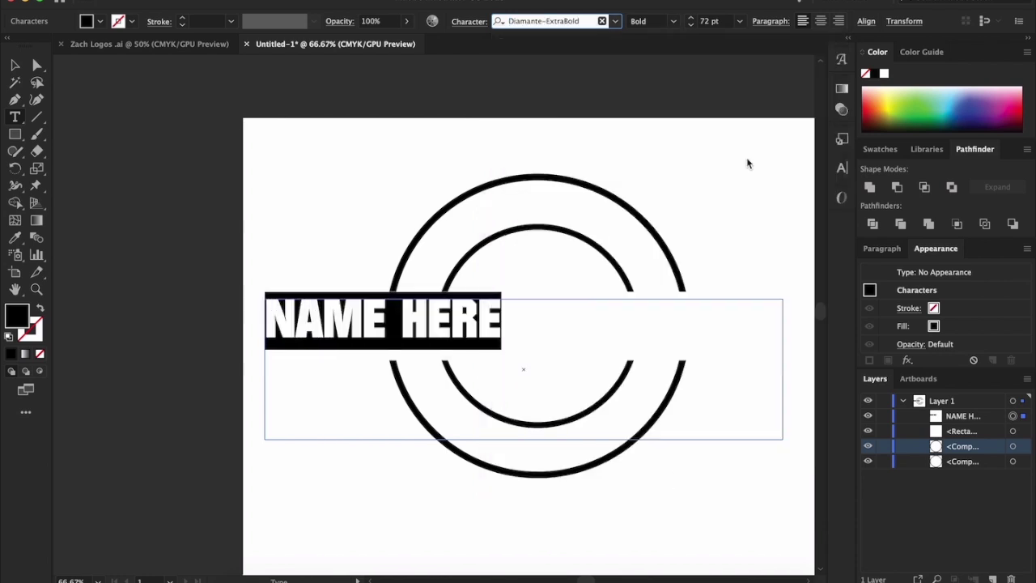
# Switch the text to the Diamante family with the Bold style.
pyautogui.click(608, 21)
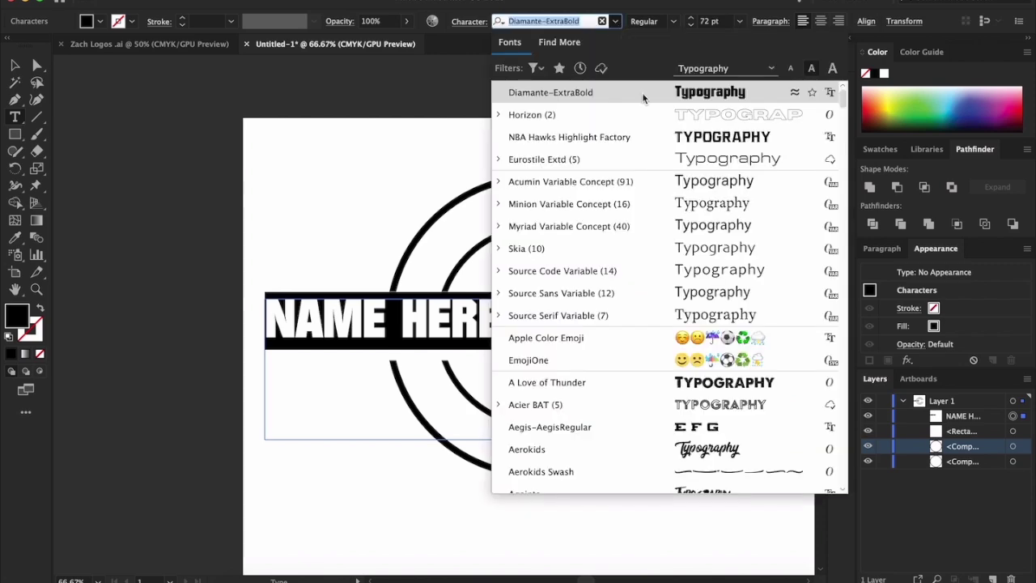
pyautogui.scroll(-3, 641, 121)
pyautogui.scroll(-20, 642, 121)
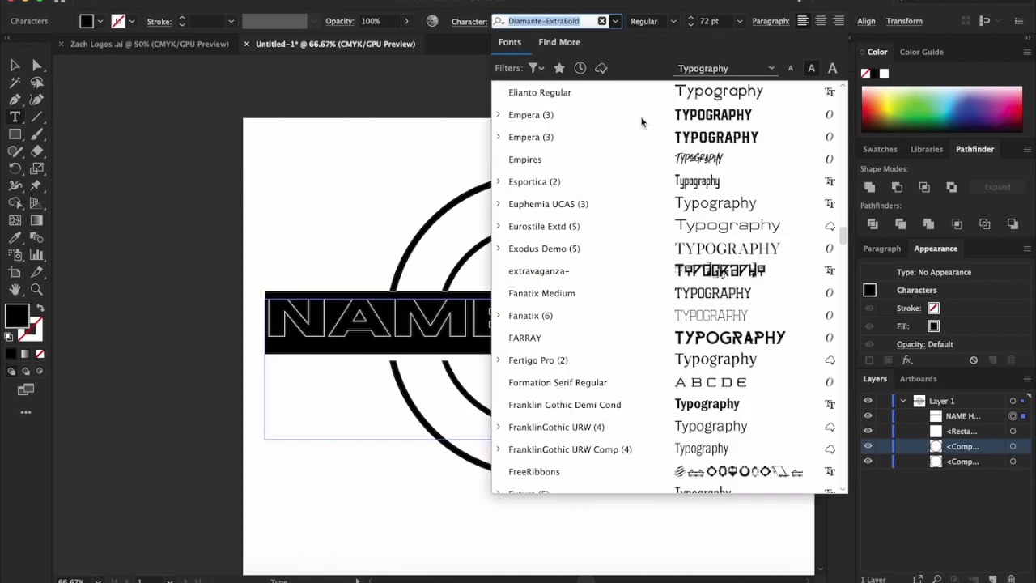
pyautogui.scroll(10, 641, 121)
pyautogui.scroll(15, 682, 215)
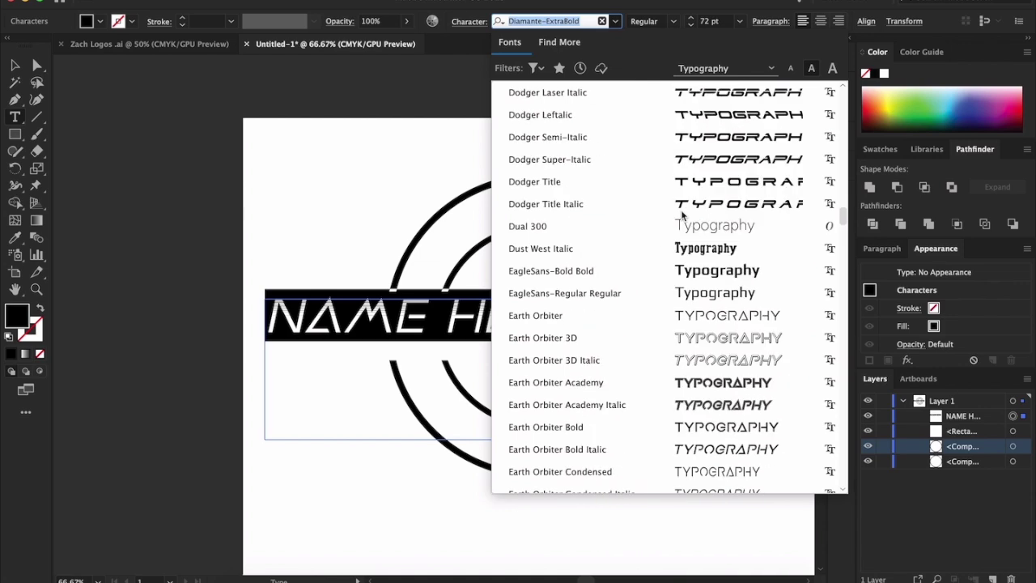
pyautogui.scroll(4, 682, 214)
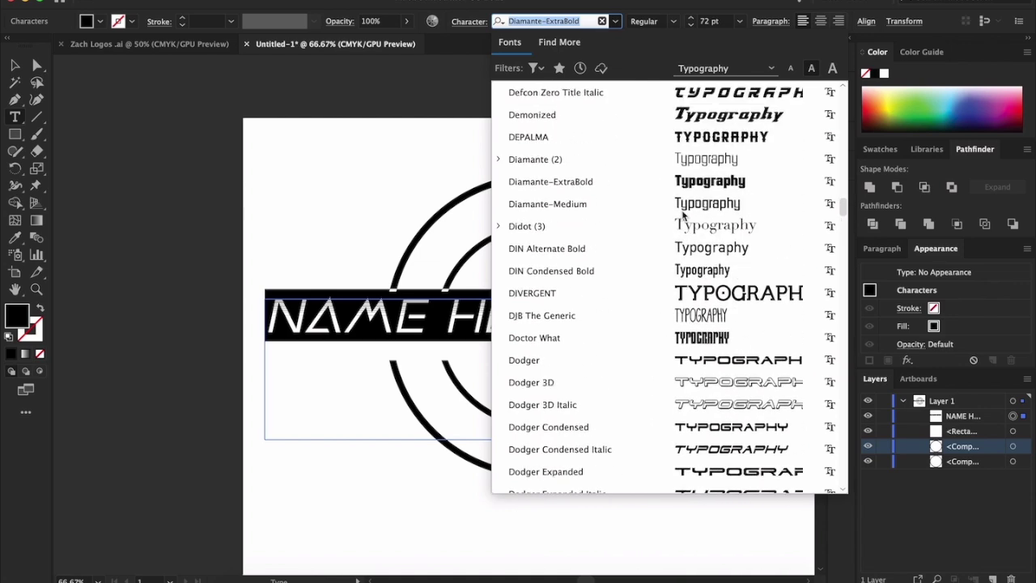
pyautogui.click(713, 155)
pyautogui.click(674, 21)
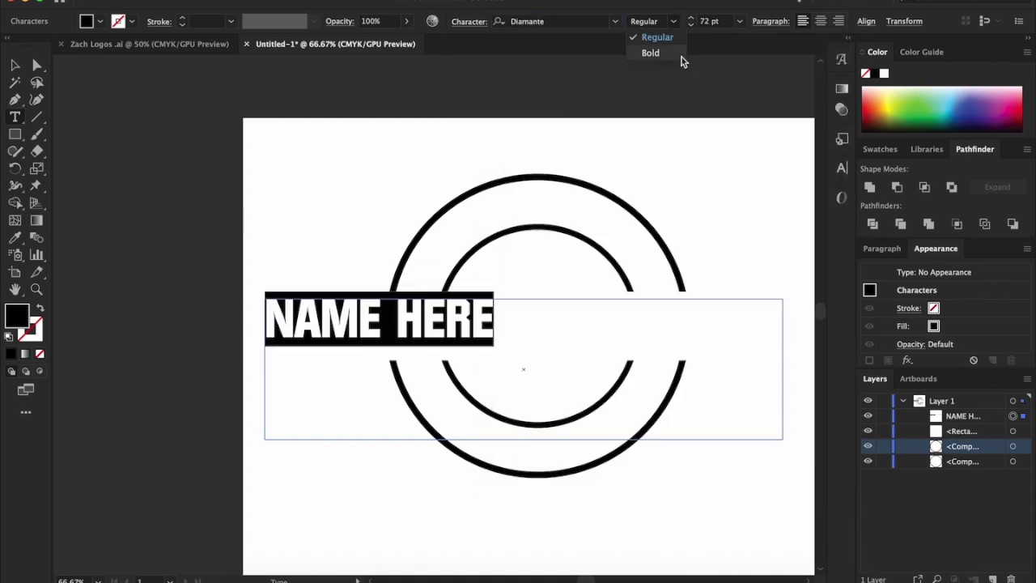
pyautogui.click(681, 53)
pyautogui.click(19, 68)
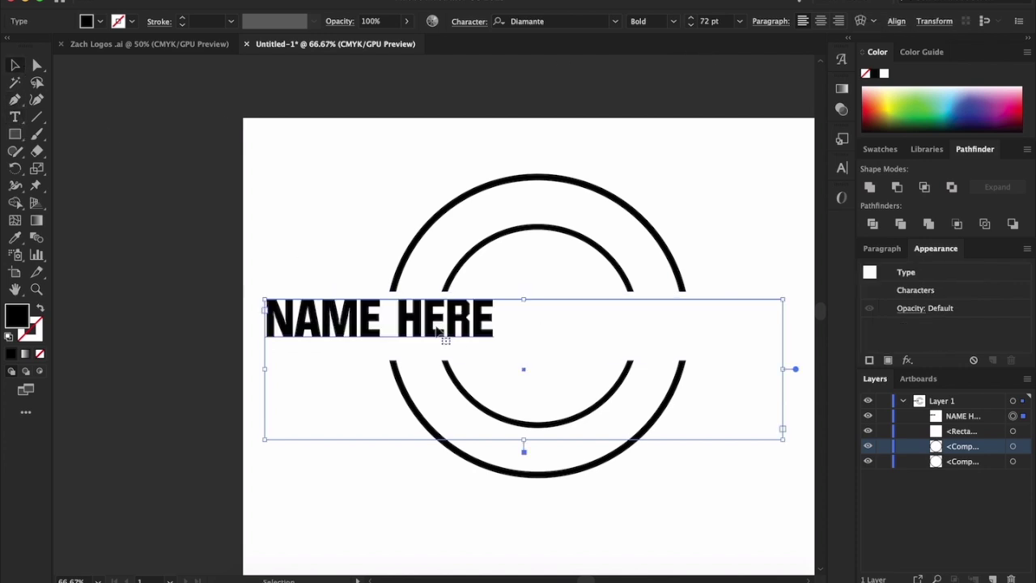
# Enlarge NAME HERE to 100 pt and reposition it across the centre of the rings.
pyautogui.moveTo(437, 332); pyautogui.dragTo(608, 338)
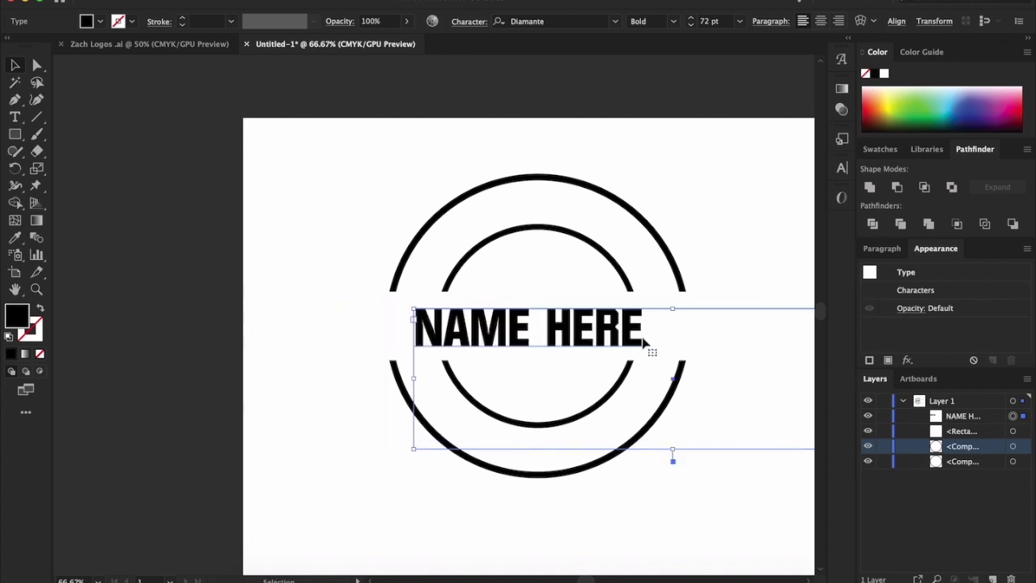
pyautogui.press('t')
pyautogui.moveTo(675, 331); pyautogui.dragTo(334, 316)
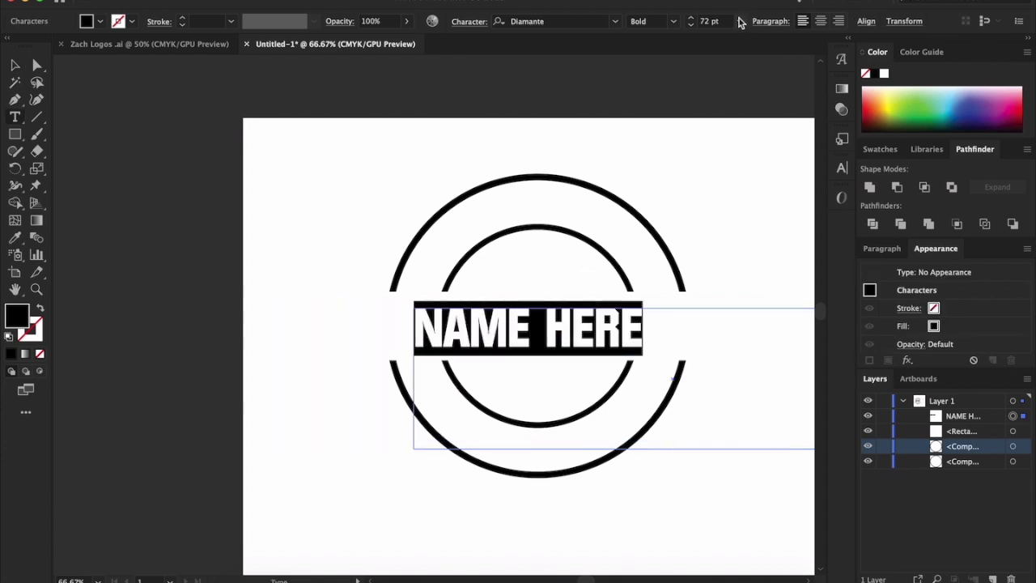
pyautogui.moveTo(690, 17); pyautogui.dragTo(691, 17)
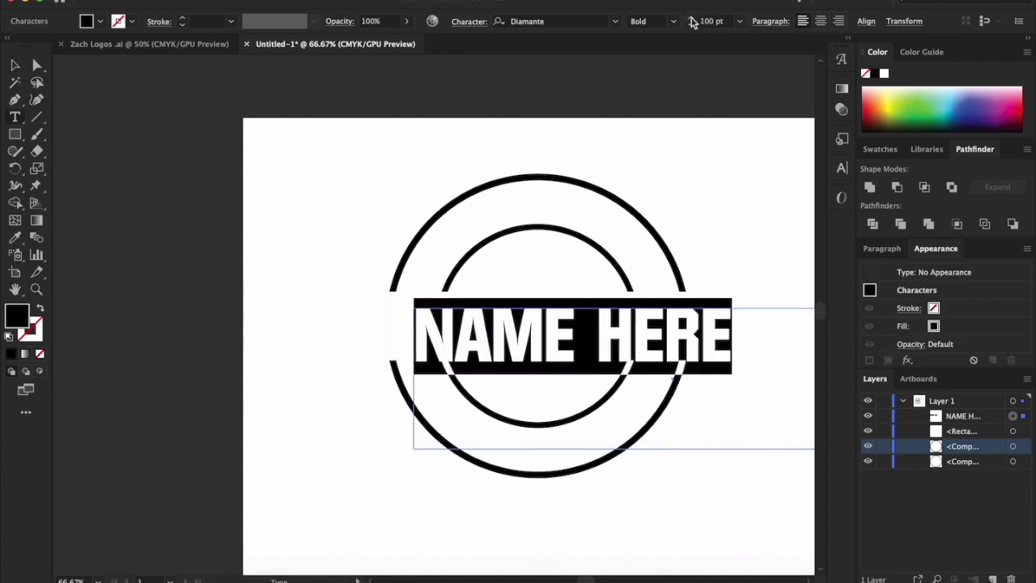
pyautogui.click(13, 65)
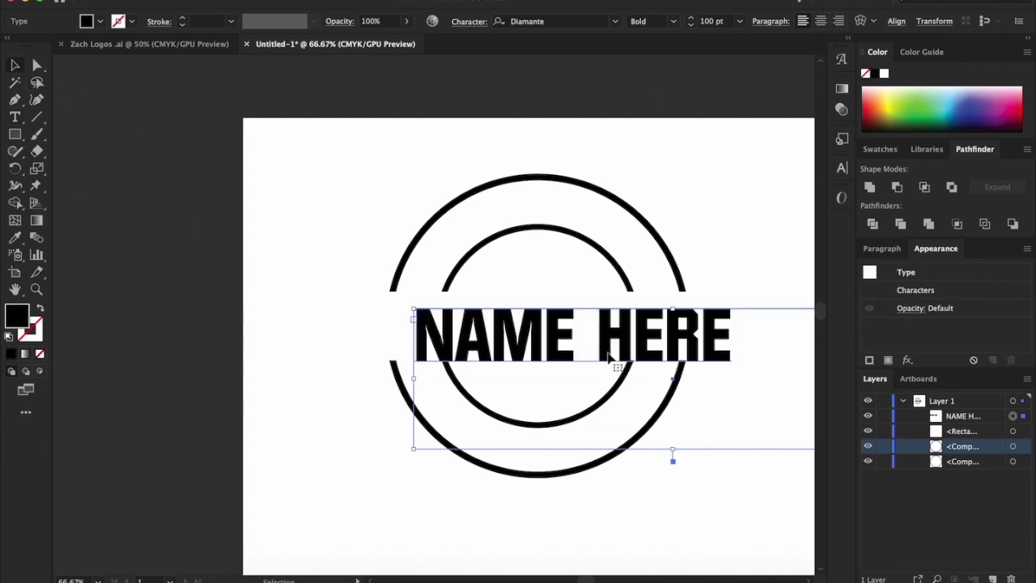
pyautogui.moveTo(592, 339); pyautogui.dragTo(563, 327)
# Set the NAME HERE letter tracking to 50 and shrink its text box to fit.
pyautogui.doubleClick(563, 324)
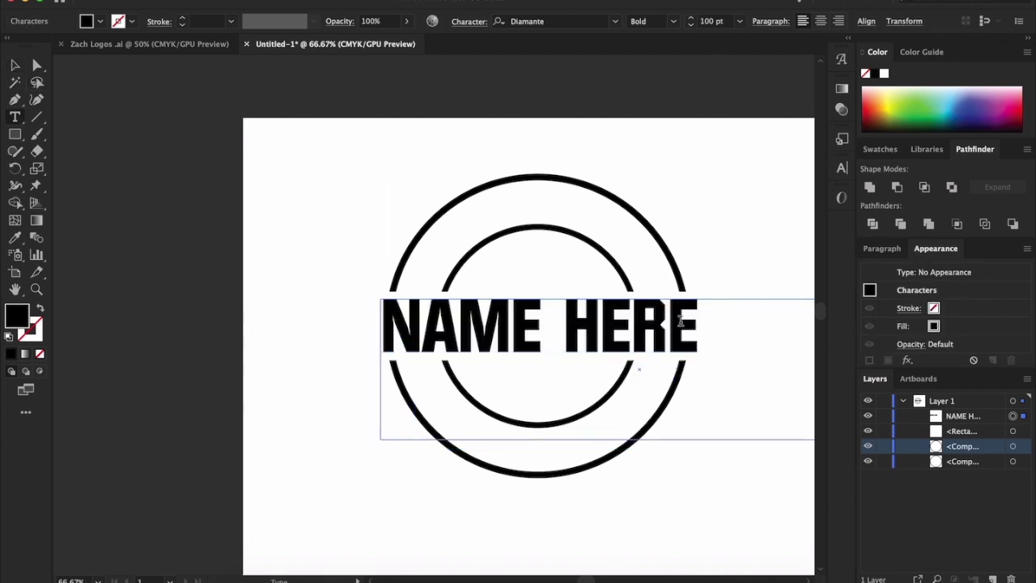
pyautogui.moveTo(690, 324); pyautogui.dragTo(378, 394)
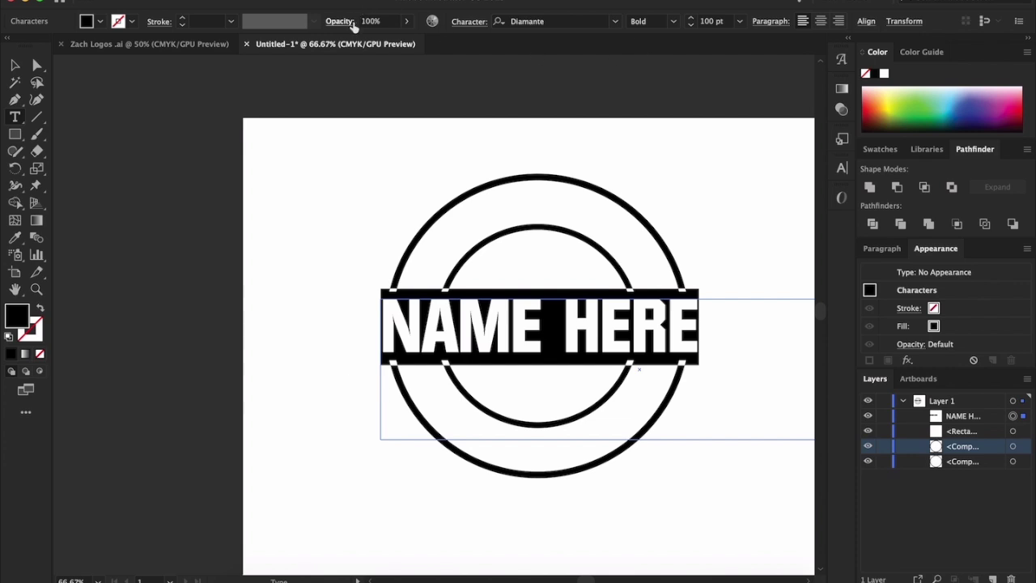
pyautogui.click(840, 168)
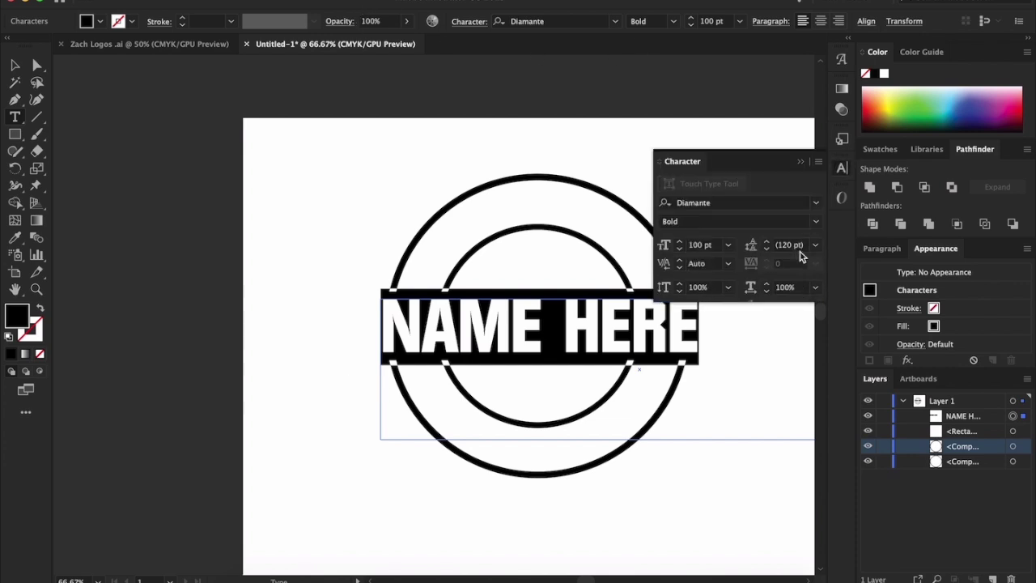
pyautogui.click(816, 264)
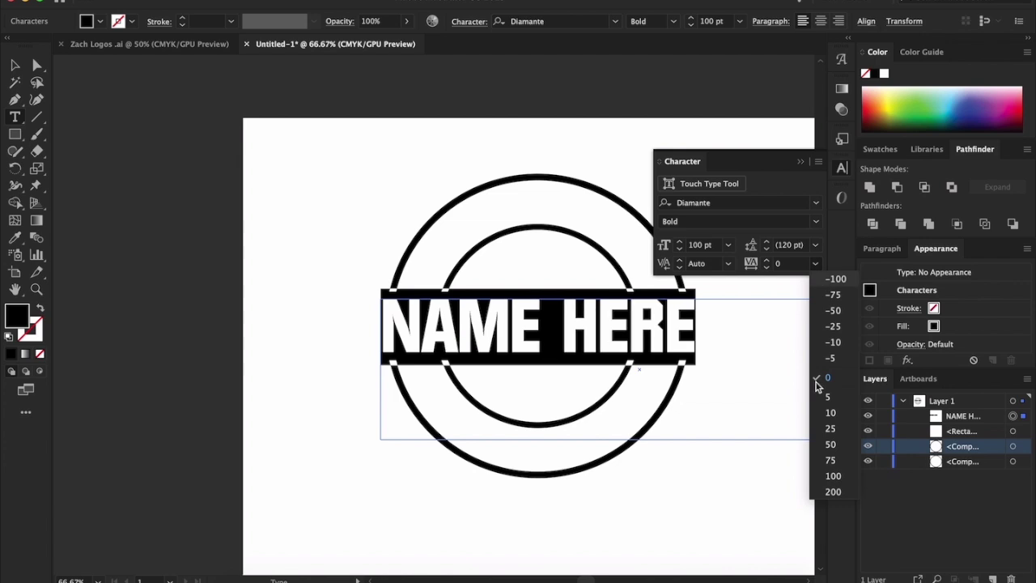
pyautogui.click(832, 444)
pyautogui.press('Escape')
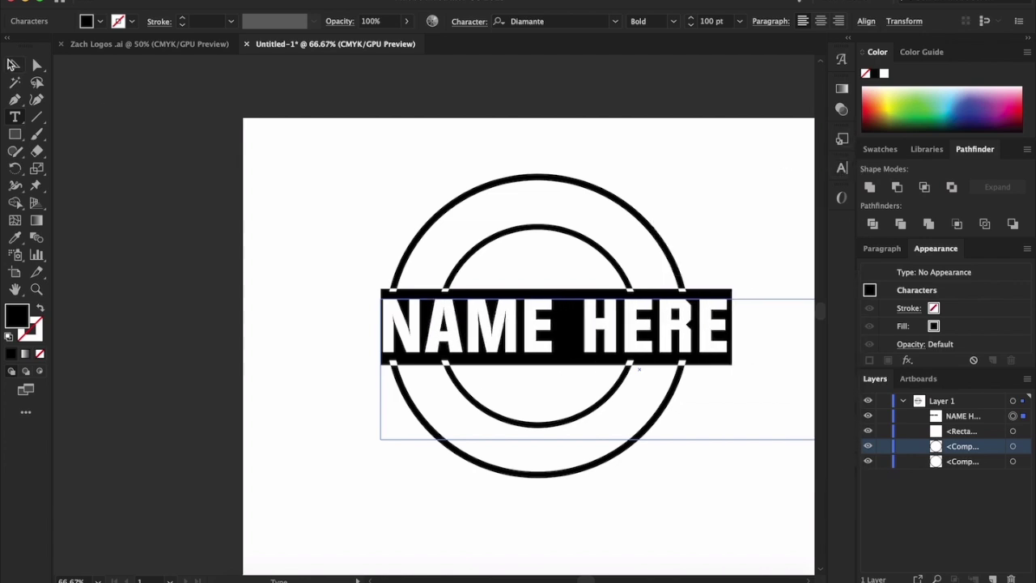
pyautogui.hscroll(5, 545, 346)
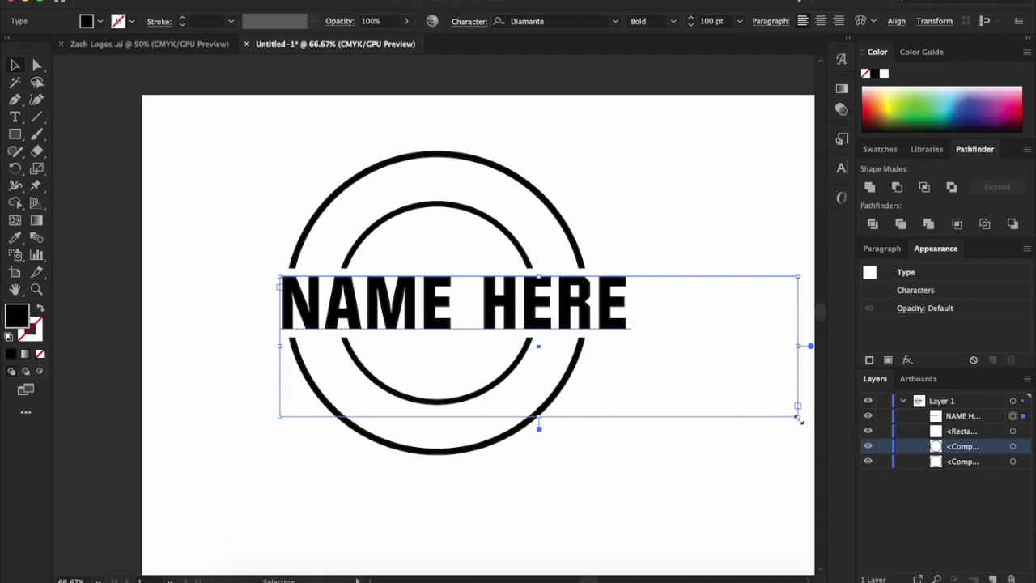
pyautogui.moveTo(797, 418); pyautogui.dragTo(636, 337)
# Nudge NAME HERE slightly left, trying and undoing a taller stretch twice.
pyautogui.moveTo(514, 314); pyautogui.dragTo(497, 314)
pyautogui.click(682, 289)
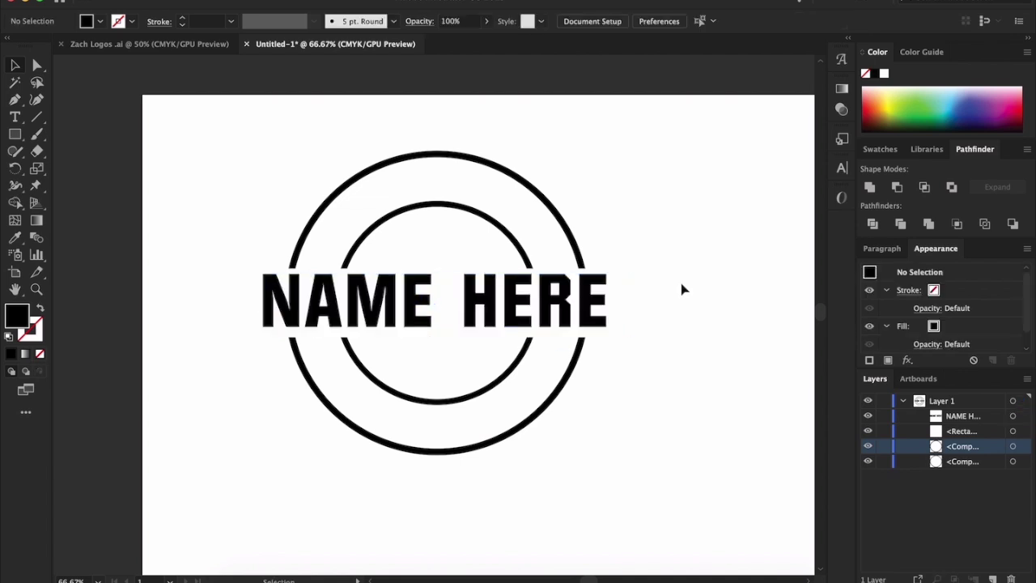
pyautogui.click(446, 325)
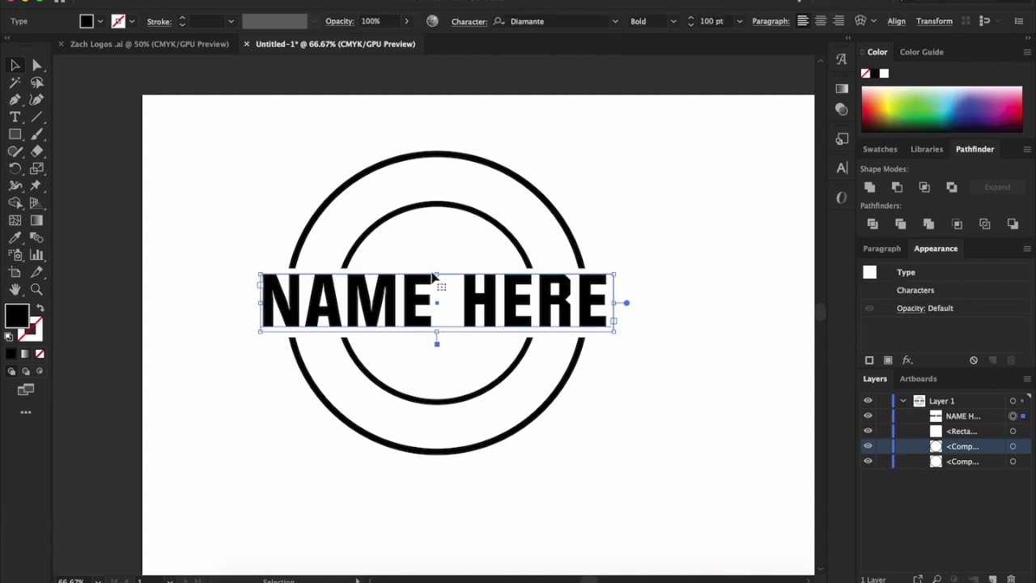
pyautogui.moveTo(437, 275); pyautogui.dragTo(437, 271)
pyautogui.hotkey('ctrl', 'z')
pyautogui.click(712, 324)
pyautogui.click(458, 340)
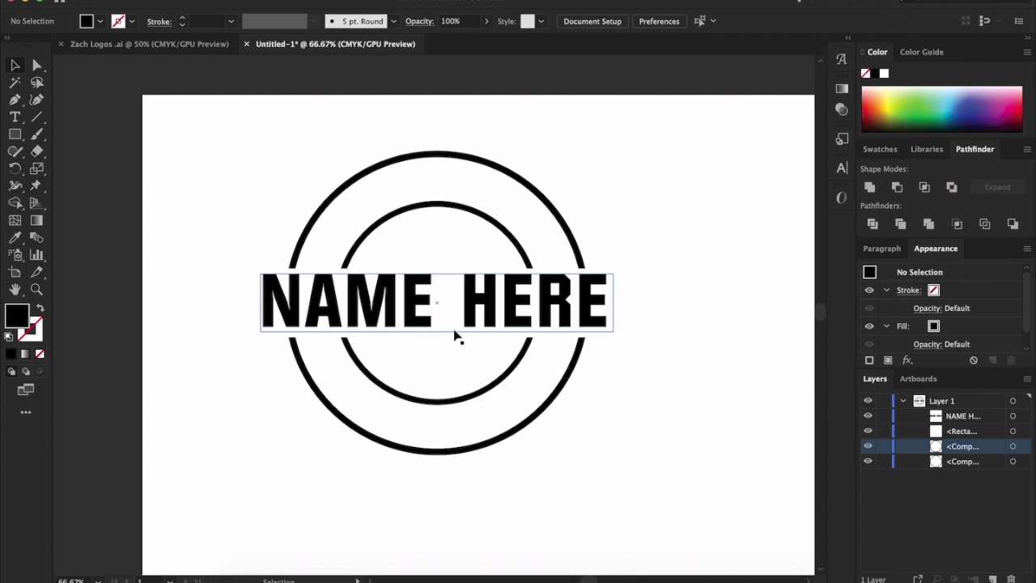
pyautogui.moveTo(437, 273)
pyautogui.mouseDown()
pyautogui.moveTo(437, 197)
pyautogui.moveTo(437, 259)
pyautogui.mouseUp()
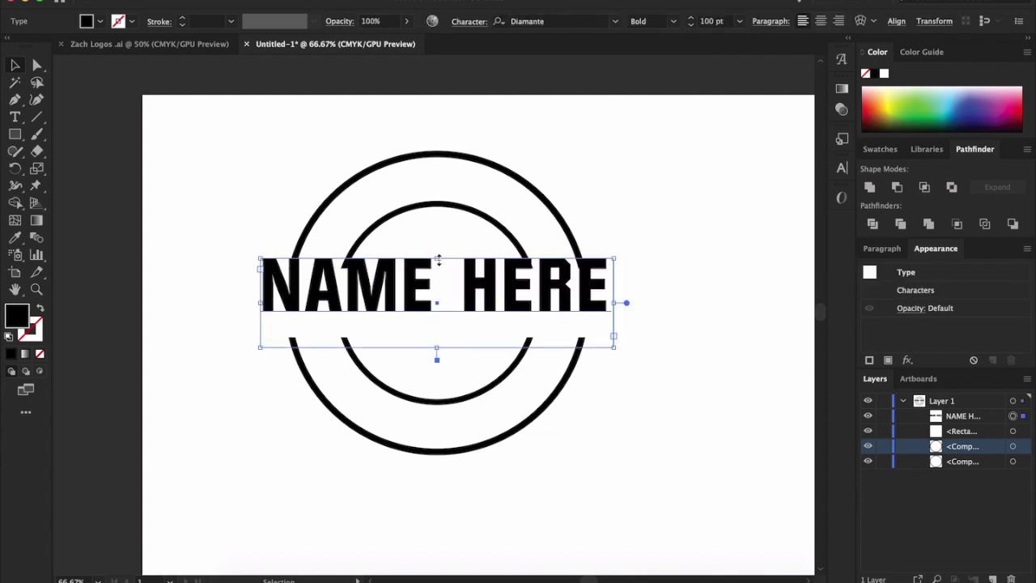
pyautogui.hotkey('ctrl', 'z')
pyautogui.click(707, 312)
# Adjust the white band's height and nudge NAME HERE down to sit on it.
pyautogui.click(1013, 430)
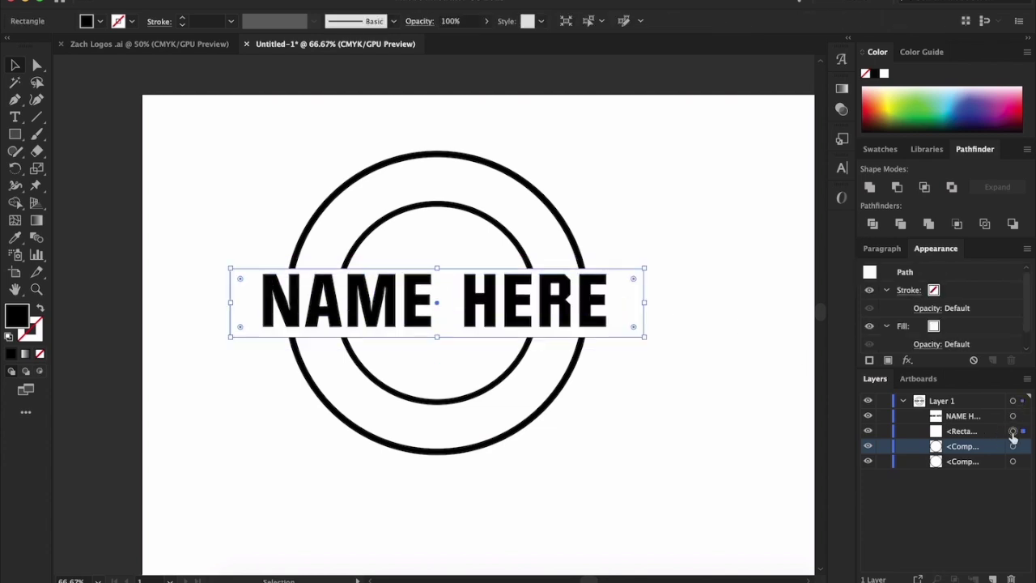
pyautogui.moveTo(437, 268); pyautogui.dragTo(437, 257)
pyautogui.click(712, 276)
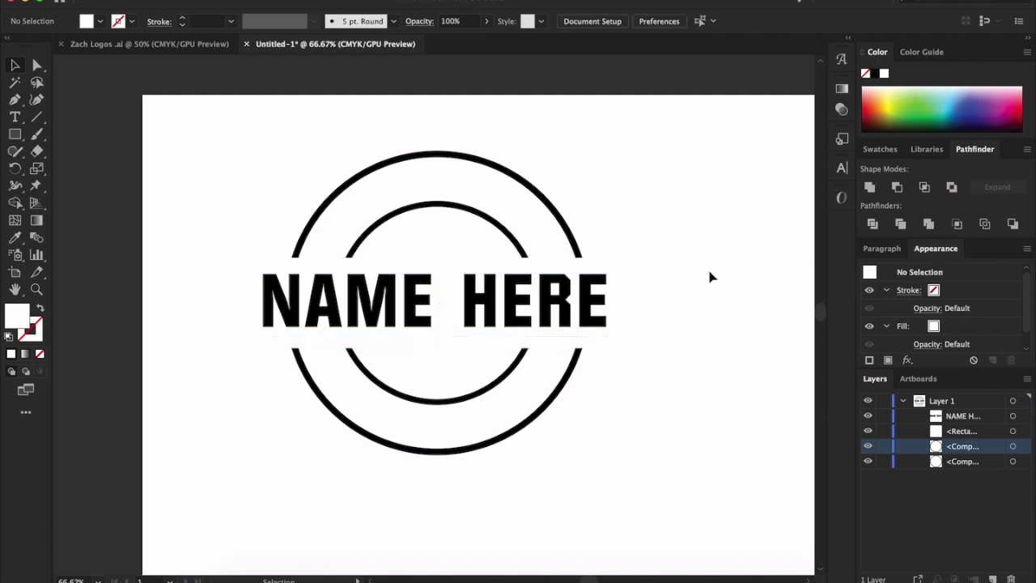
pyautogui.click(1012, 415)
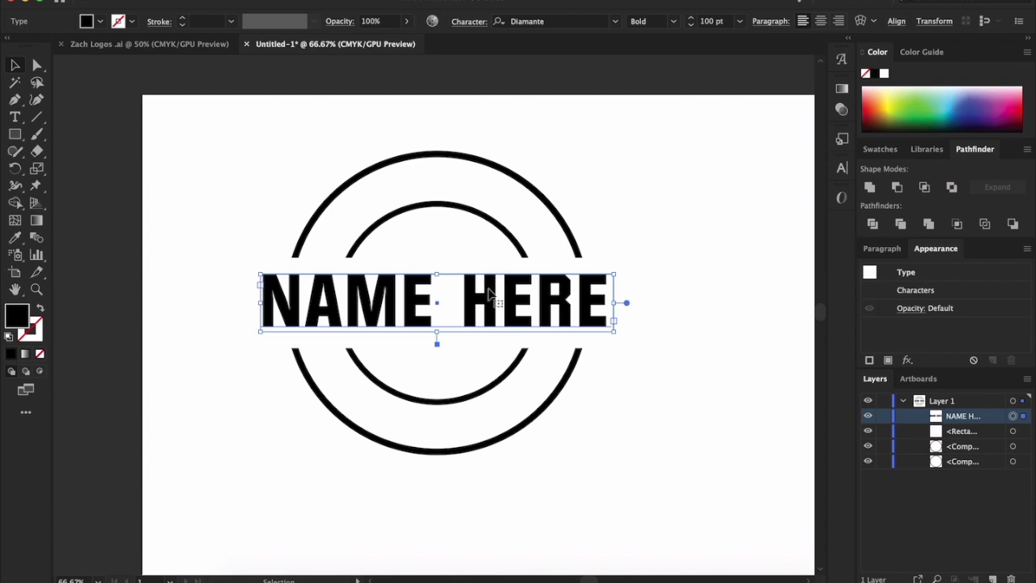
pyautogui.moveTo(490, 295); pyautogui.dragTo(490, 298)
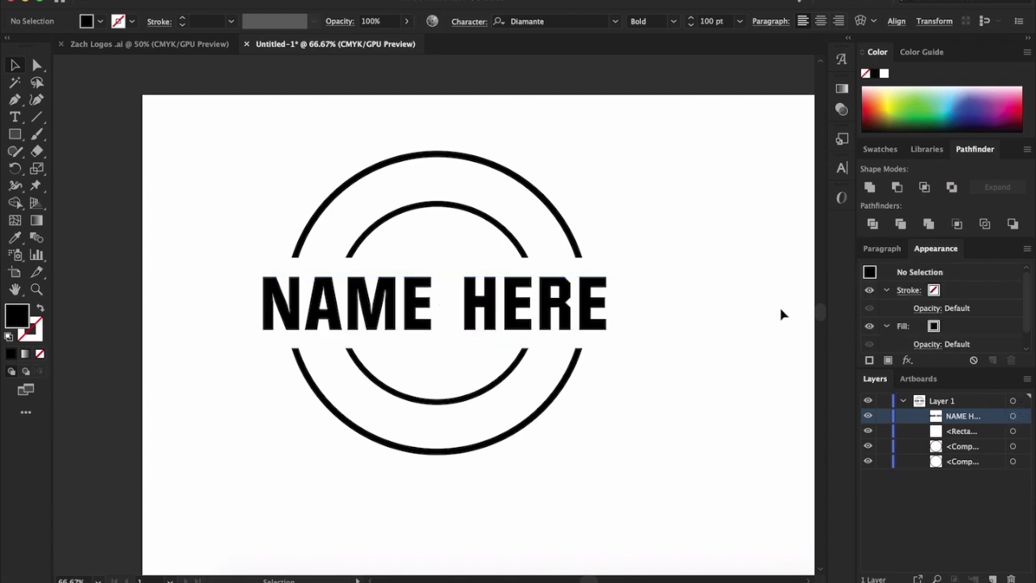
# Check the NAME HERE text by selecting all its contents, then deselect everything.
pyautogui.hscroll(-3, 773, 314)
pyautogui.click(603, 313)
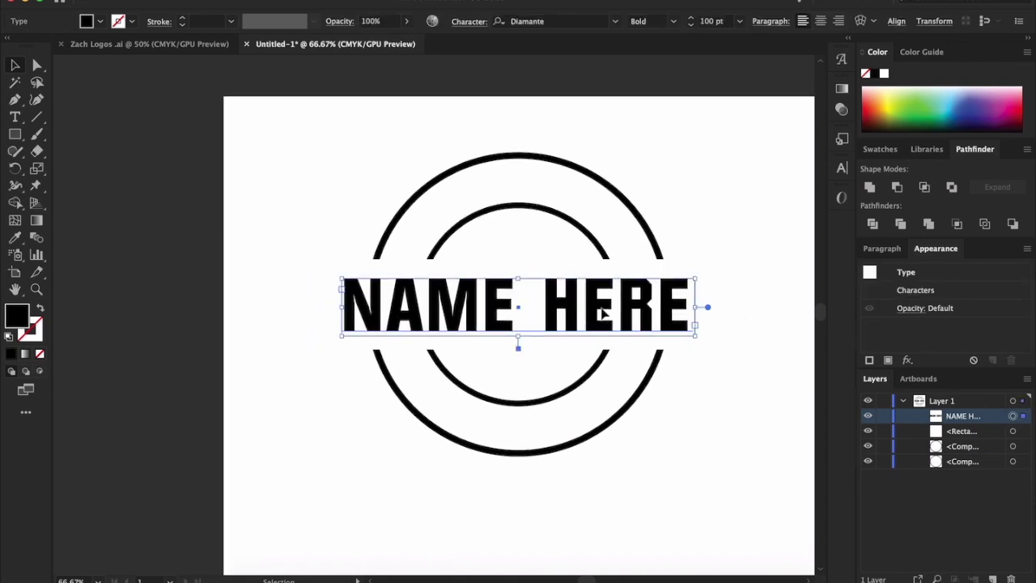
pyautogui.doubleClick(604, 313)
pyautogui.hotkey('ctrl', 'a')
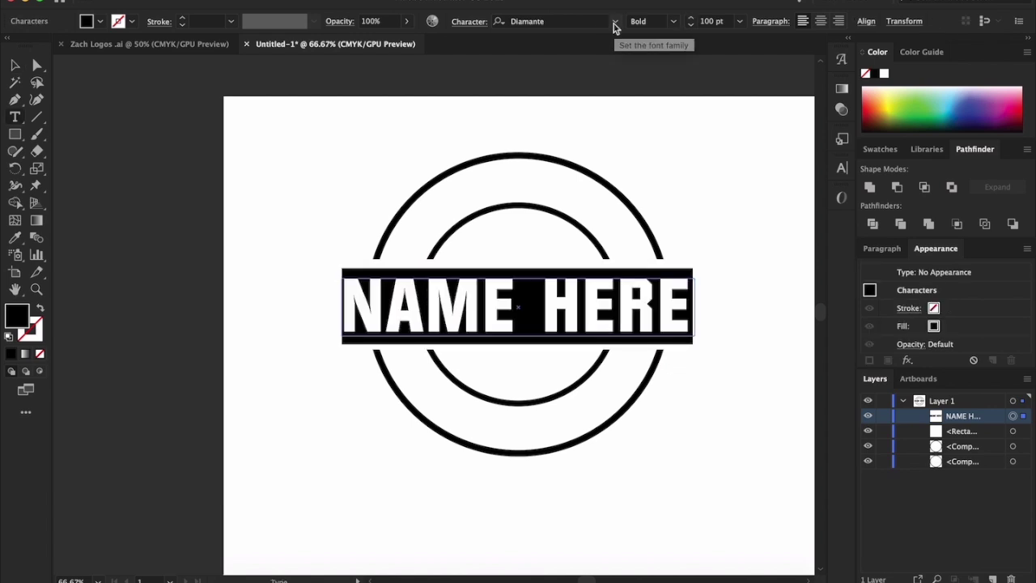
pyautogui.click(14, 66)
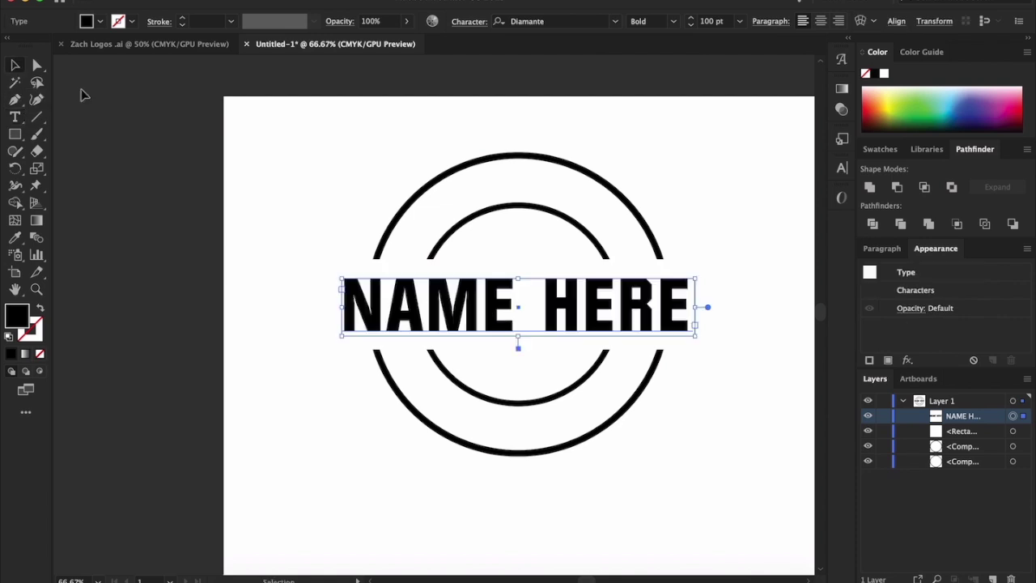
pyautogui.click(315, 132)
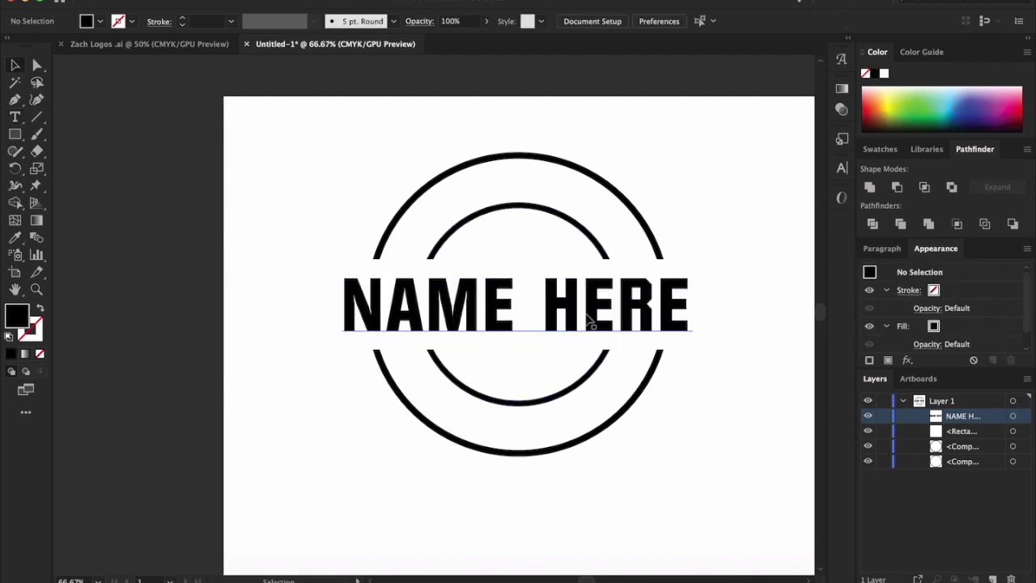
# Try merging both rings with the white rectangle behind NAME HERE, then undo the merge.
pyautogui.click(719, 337)
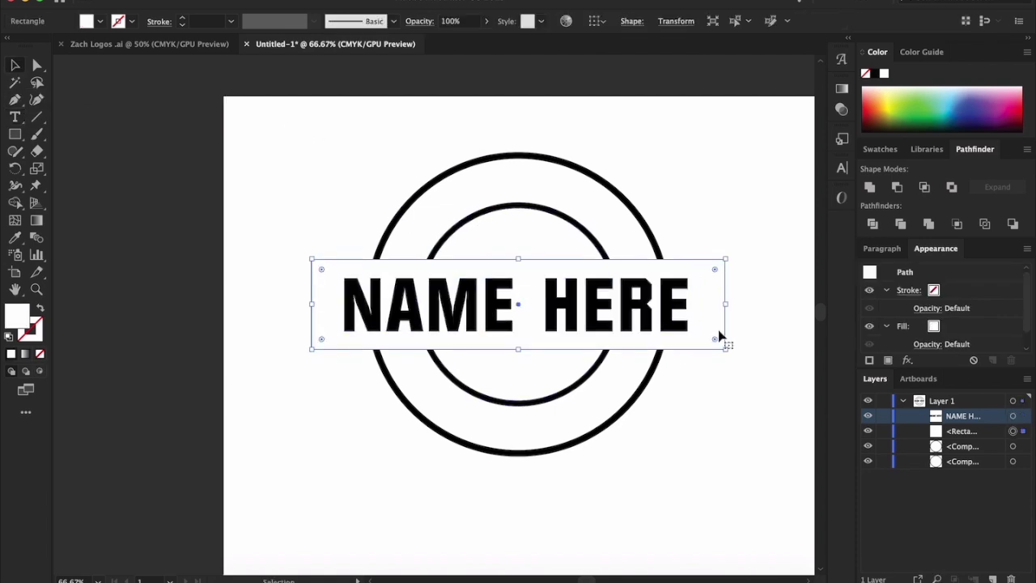
pyautogui.click(35, 67)
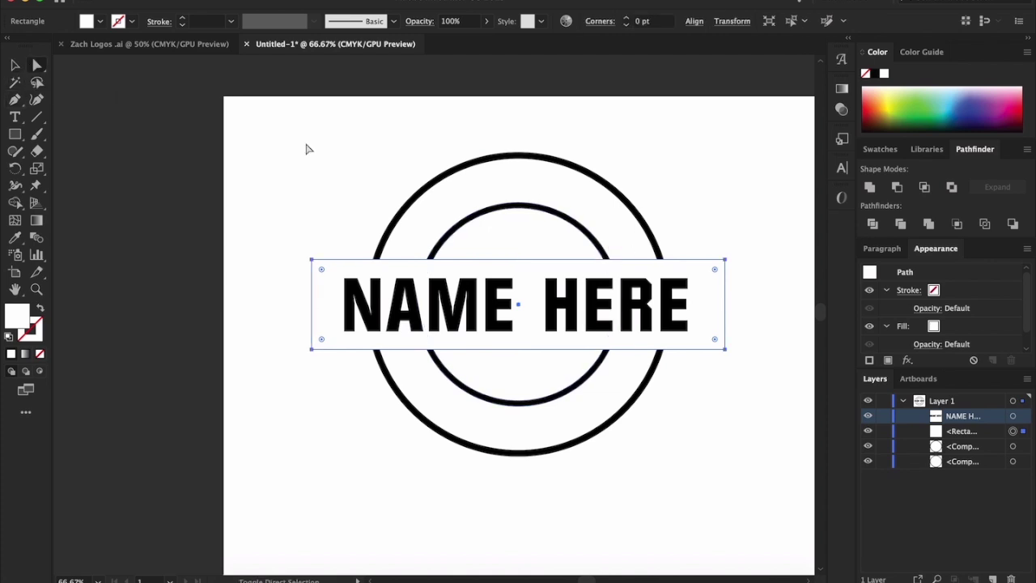
pyautogui.click(506, 278)
pyautogui.click(647, 272)
pyautogui.keyDown('shift'); pyautogui.click(577, 233); pyautogui.keyUp('shift')
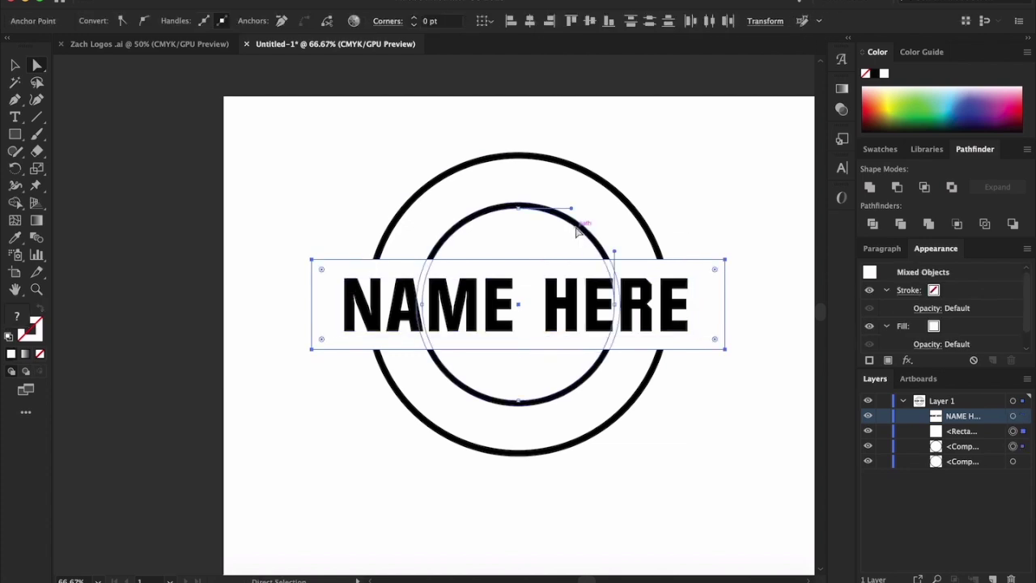
pyautogui.keyDown('shift'); pyautogui.click(624, 197); pyautogui.keyUp('shift')
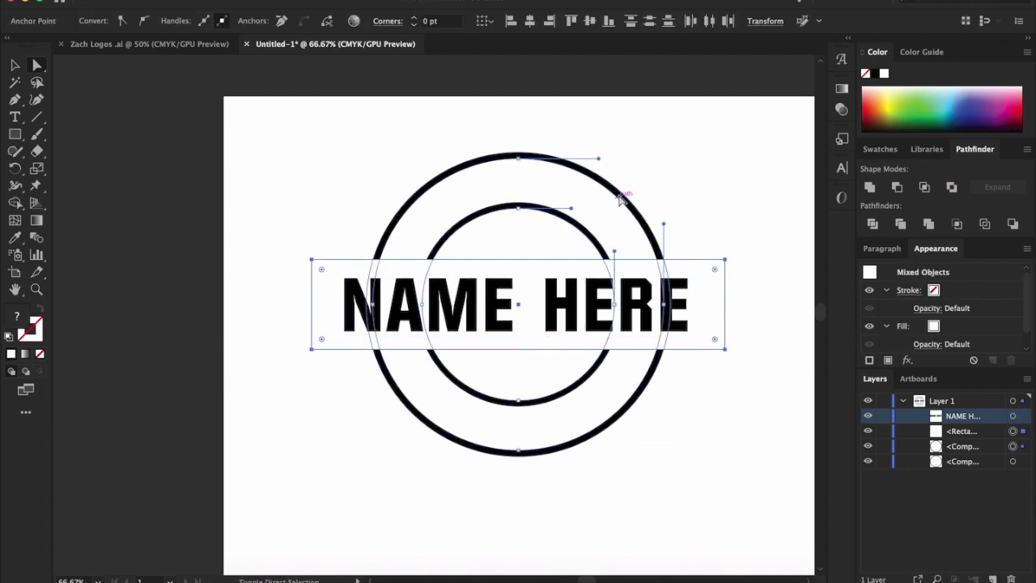
pyautogui.click(908, 188)
pyautogui.press('super+z')
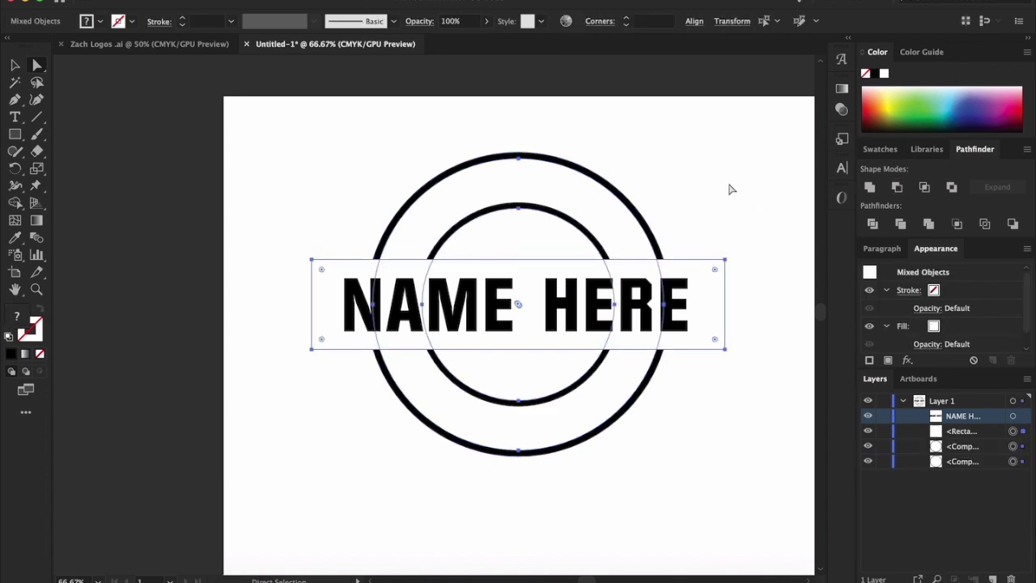
pyautogui.click(729, 189)
# Duplicate the white rectangle and cut it out of the inner ring with Minus Front.
pyautogui.click(15, 65)
pyautogui.click(547, 278)
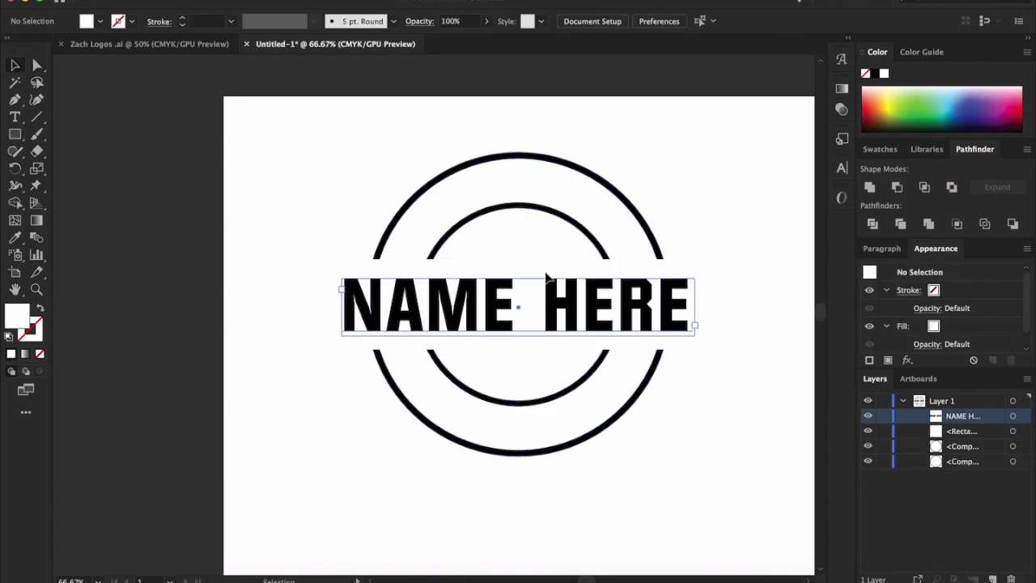
pyautogui.press('a')
pyautogui.click(538, 269)
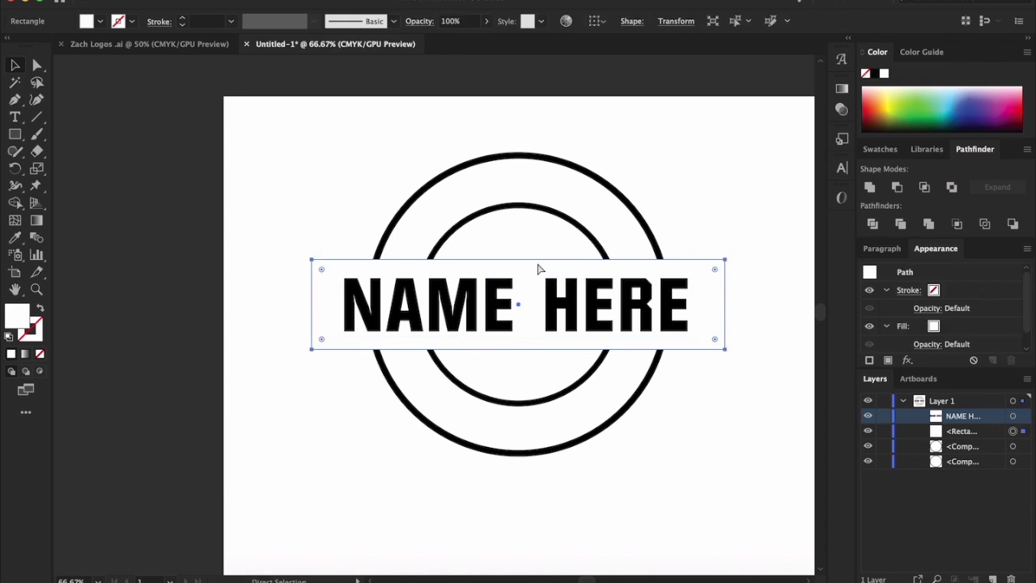
pyautogui.moveTo(538, 269); pyautogui.dragTo(472, 268)
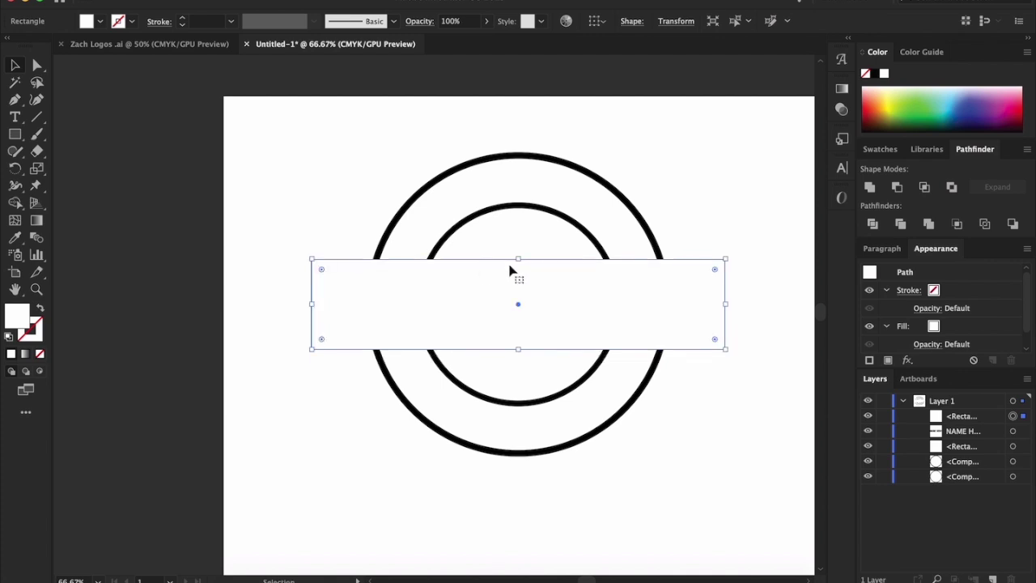
pyautogui.moveTo(981, 418); pyautogui.dragTo(983, 441)
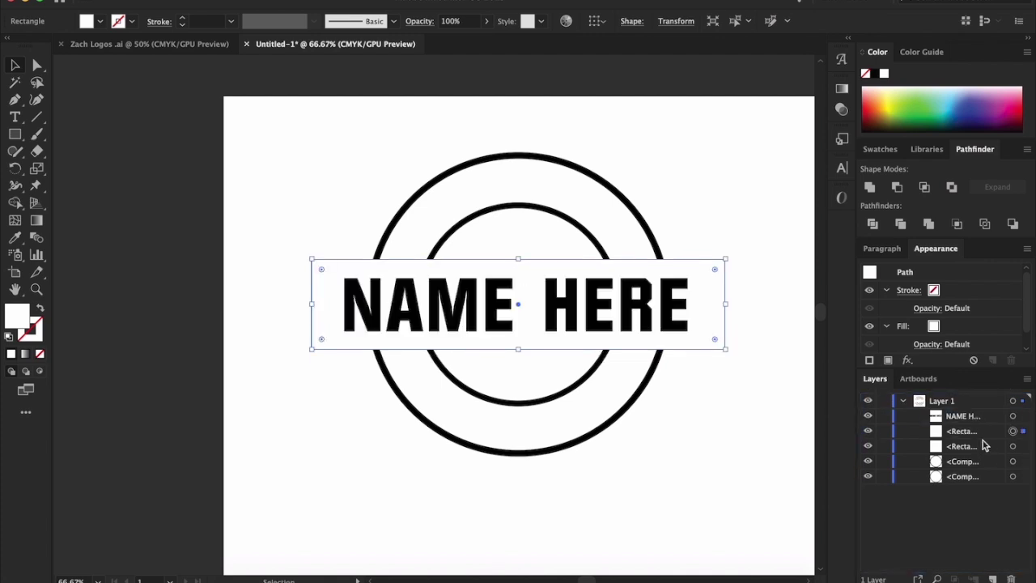
pyautogui.keyDown('shift'); pyautogui.click(583, 223); pyautogui.keyUp('shift')
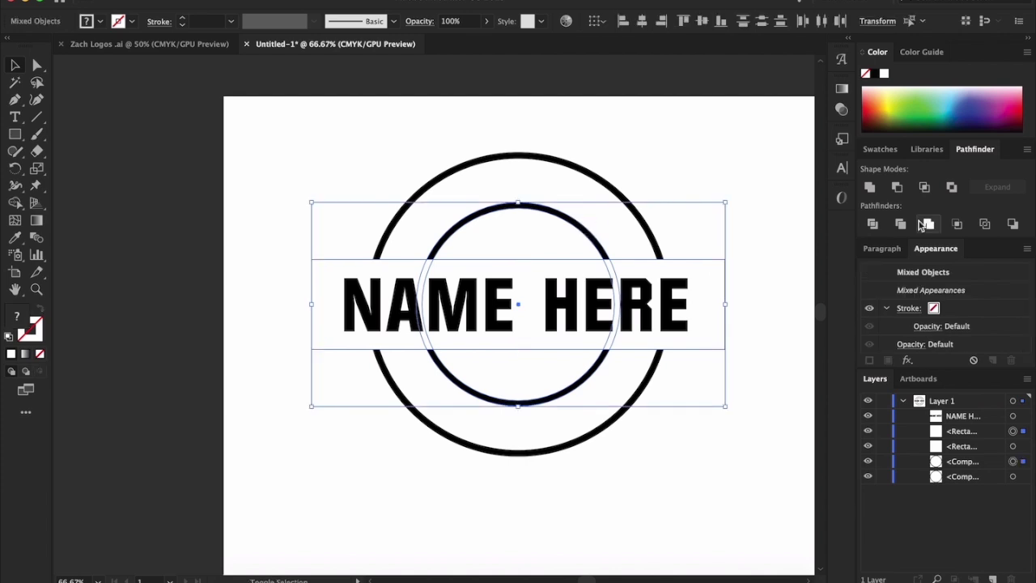
pyautogui.click(897, 187)
# Cut the white band out of the outer ring with Minus Front.
pyautogui.click(590, 166)
pyautogui.click(613, 185)
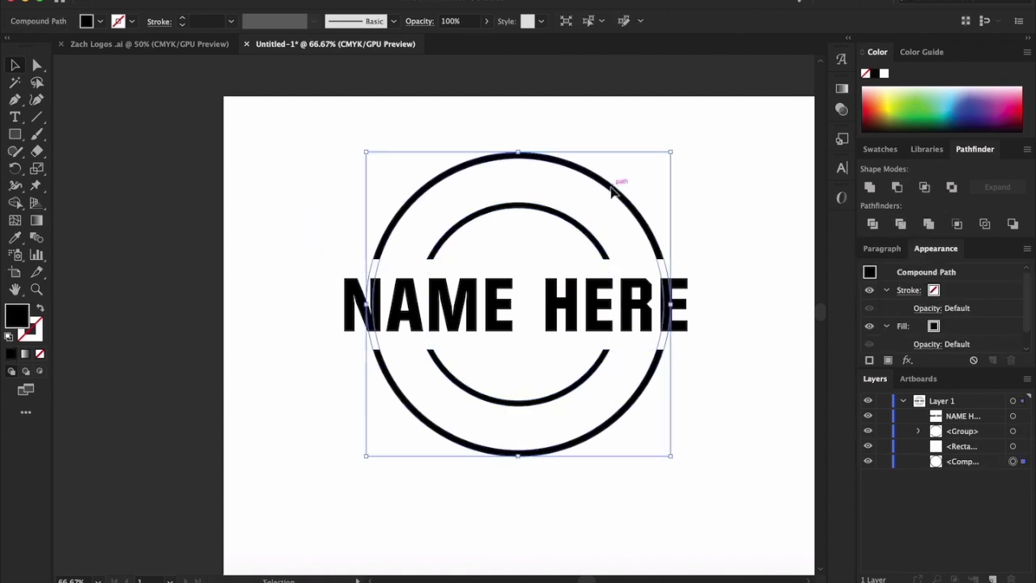
pyautogui.keyDown('shift'); pyautogui.click(531, 271); pyautogui.keyUp('shift')
pyautogui.click(896, 187)
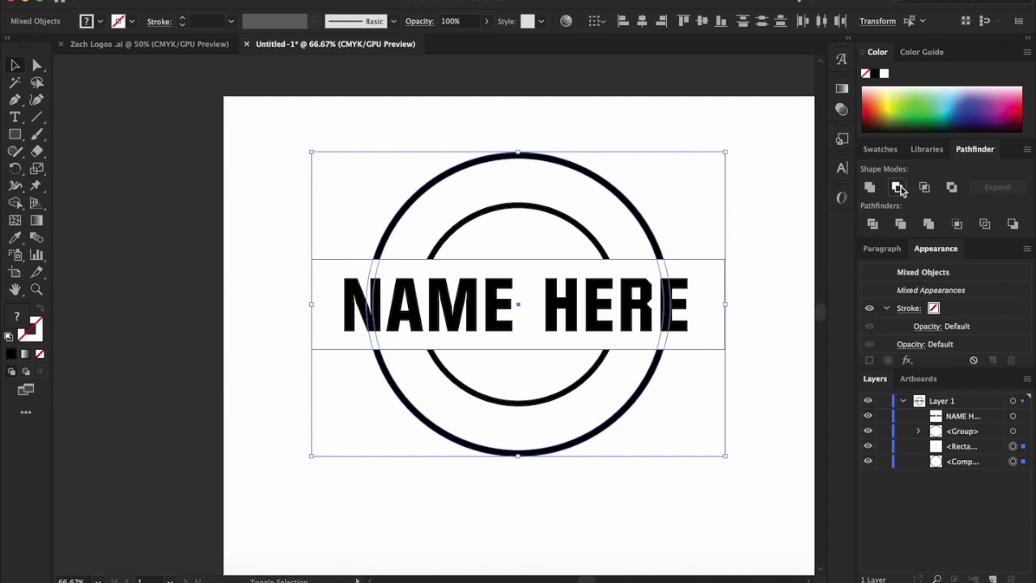
pyautogui.click(701, 177)
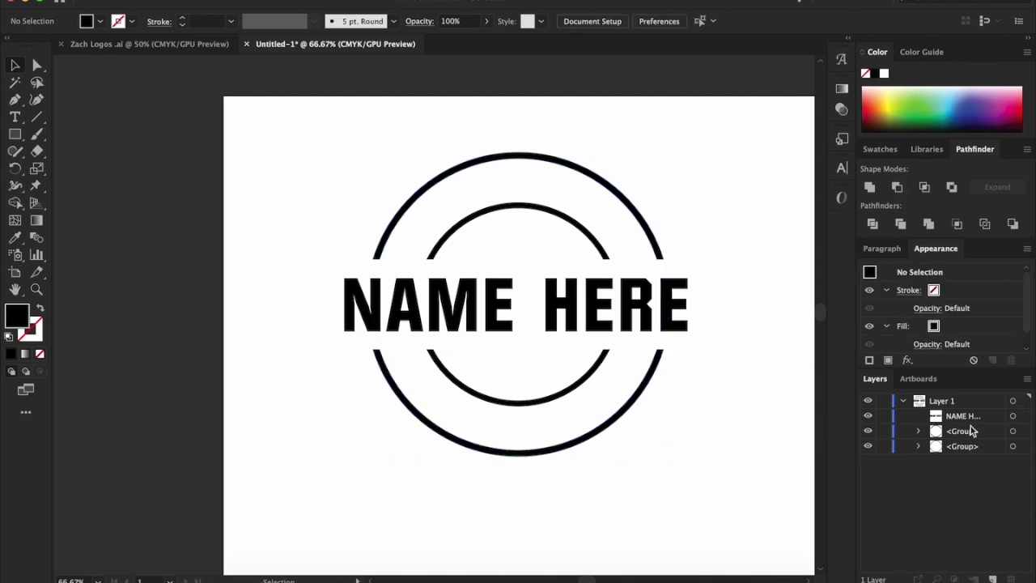
pyautogui.click(868, 416)
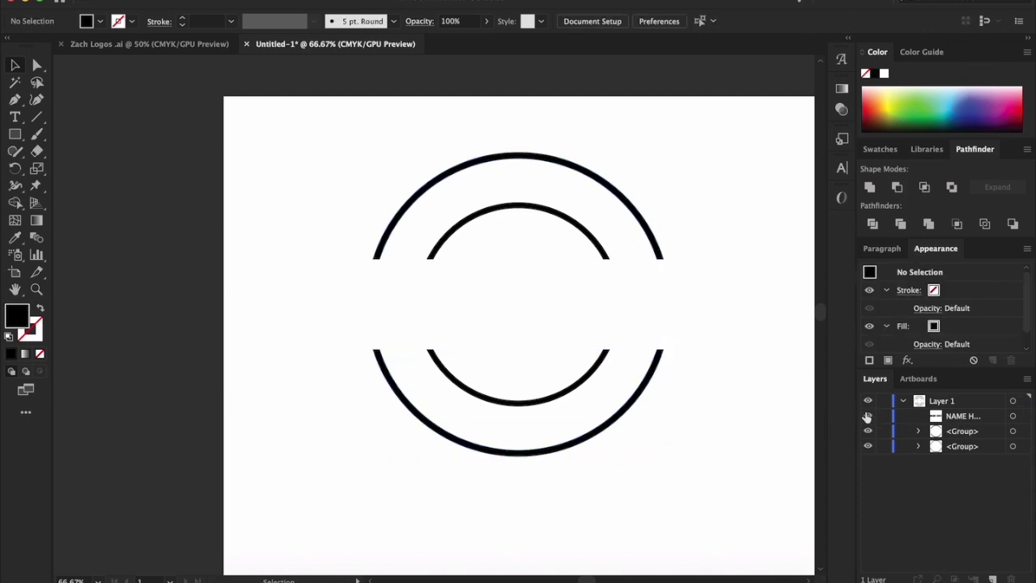
pyautogui.click(866, 416)
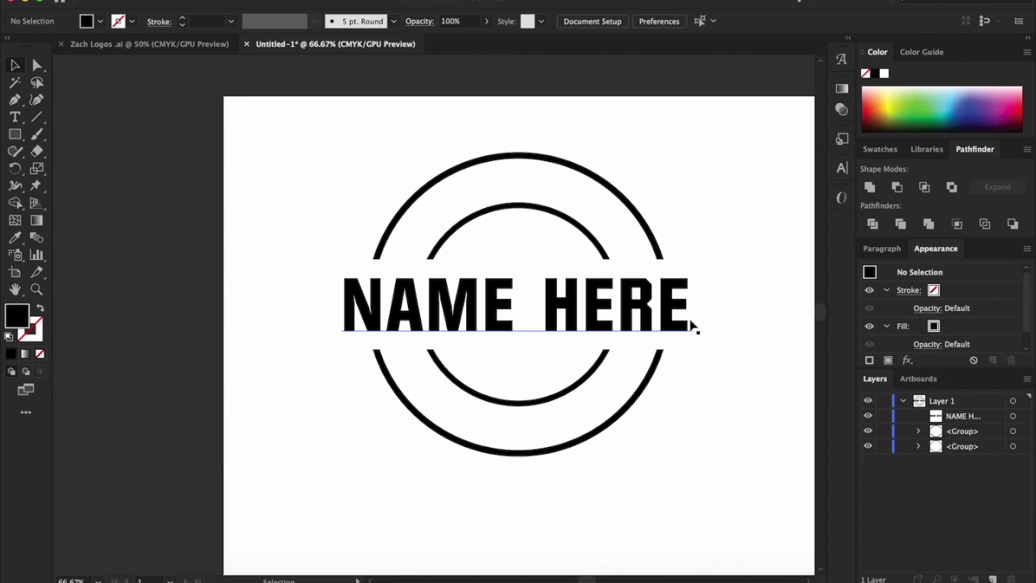
pyautogui.click(593, 293)
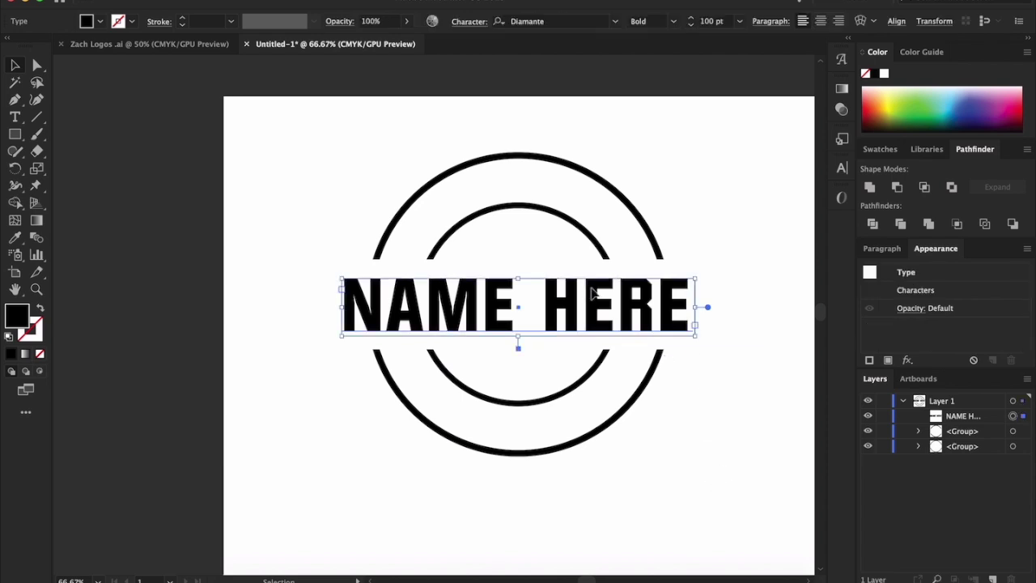
pyautogui.click(322, 87)
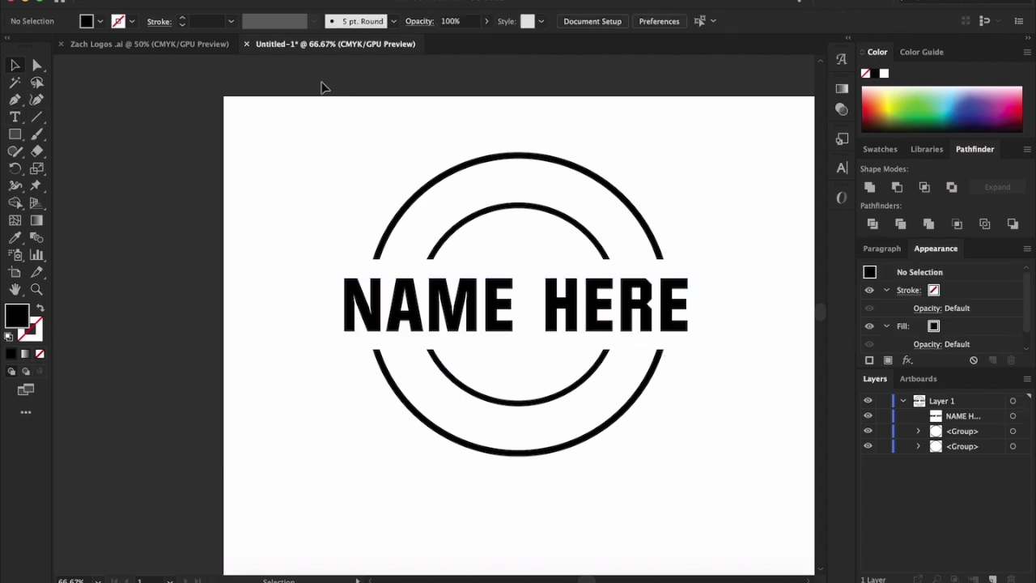
pyautogui.click(15, 121)
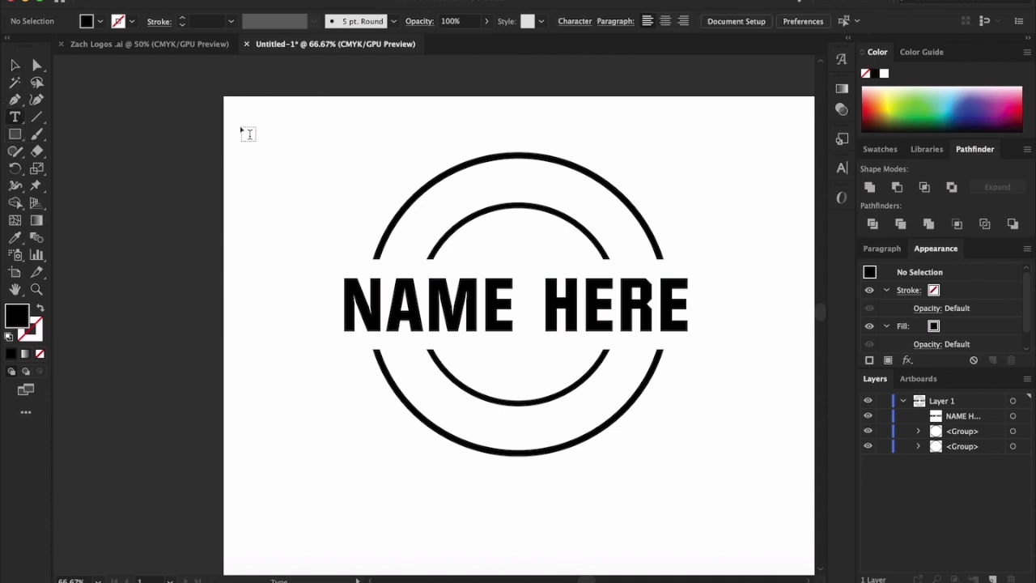
pyautogui.click(14, 66)
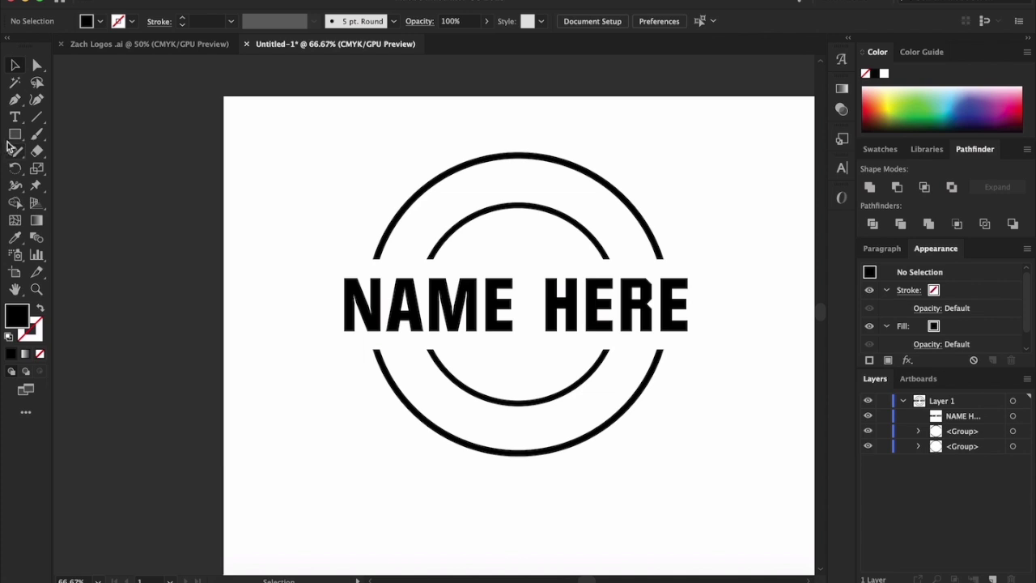
# Lock the text and ring layers, then draw a red-filled circle at the crest's centre.
pyautogui.moveTo(884, 416); pyautogui.dragTo(882, 486)
pyautogui.moveTo(15, 134); pyautogui.dragTo(68, 166)
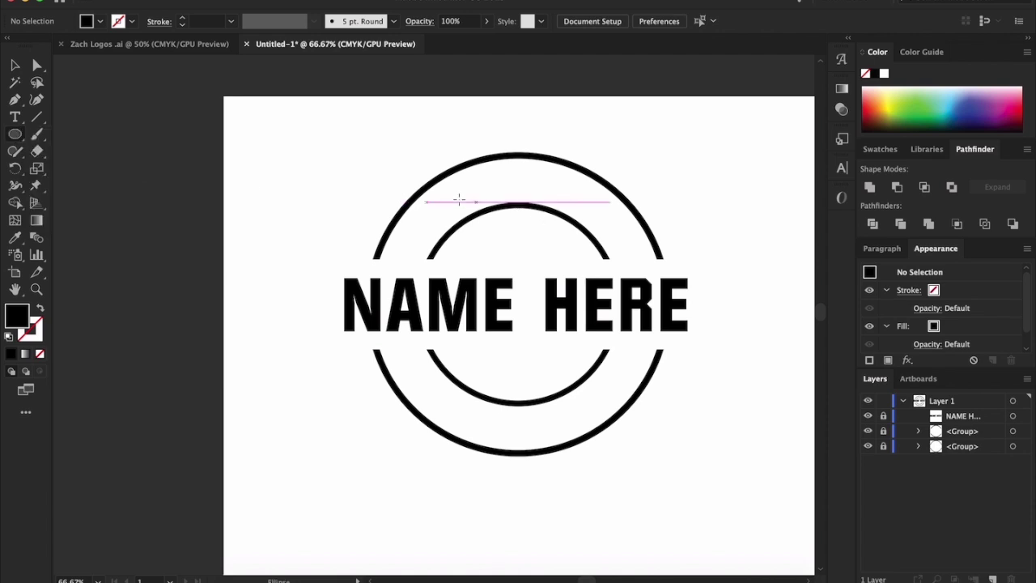
pyautogui.moveTo(466, 249); pyautogui.dragTo(576, 359)
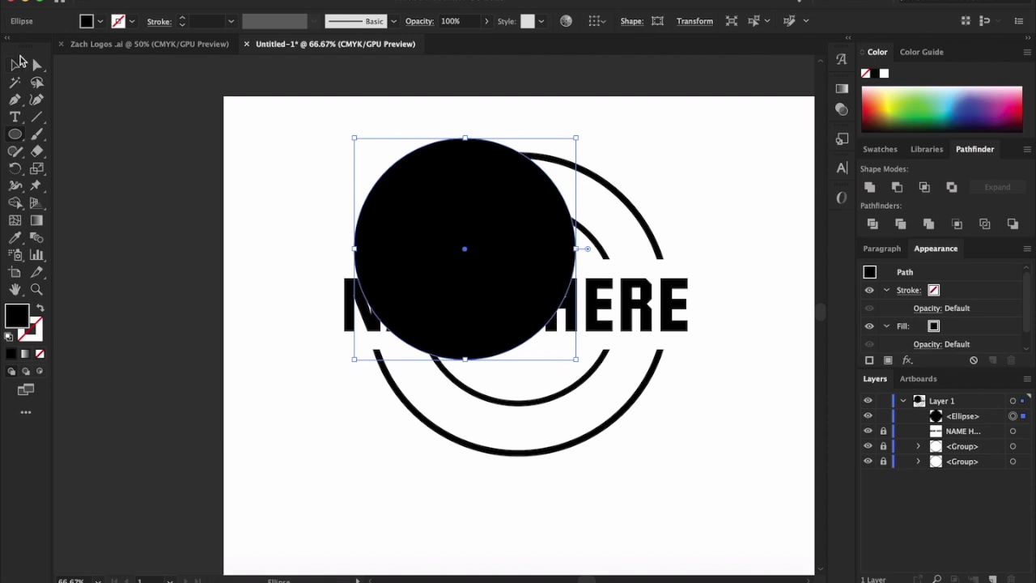
pyautogui.click(20, 62)
pyautogui.moveTo(506, 223); pyautogui.dragTo(557, 275)
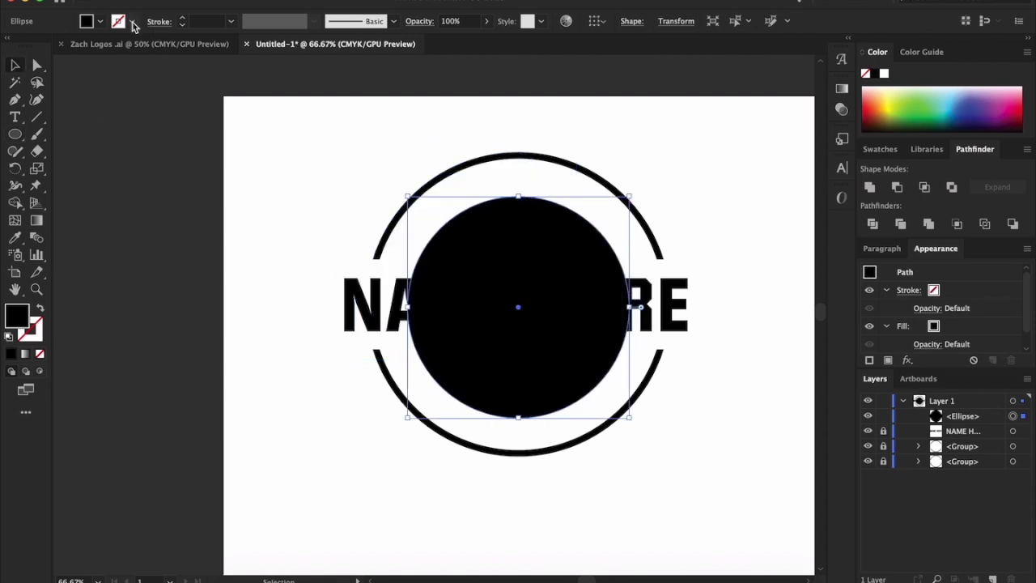
pyautogui.click(100, 22)
pyautogui.click(47, 51)
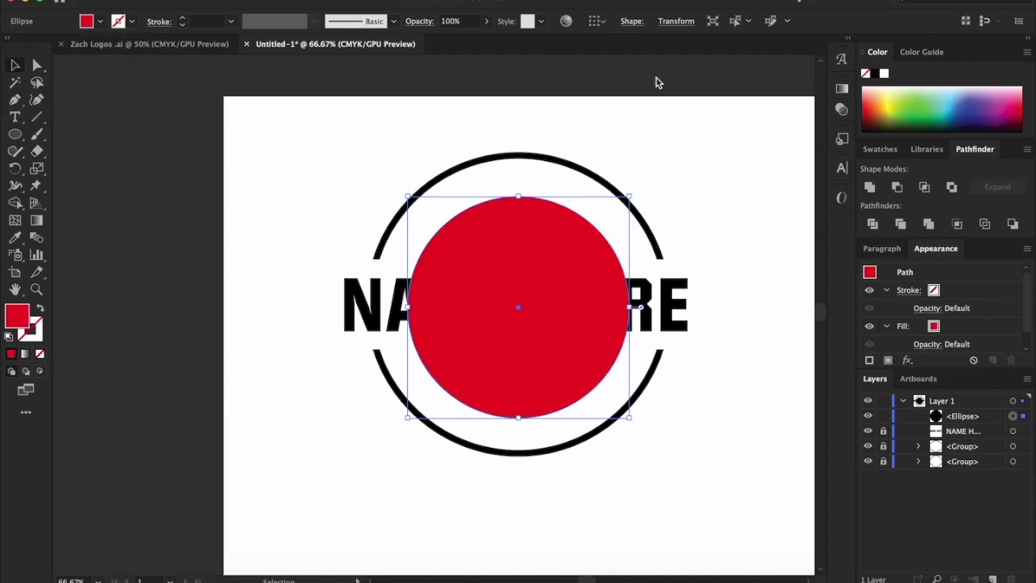
# Move the red circle beneath the rings, hide NAME HERE, and enlarge it to about 347 pt.
pyautogui.moveTo(992, 420); pyautogui.dragTo(973, 466)
pyautogui.moveTo(514, 241); pyautogui.dragTo(535, 254)
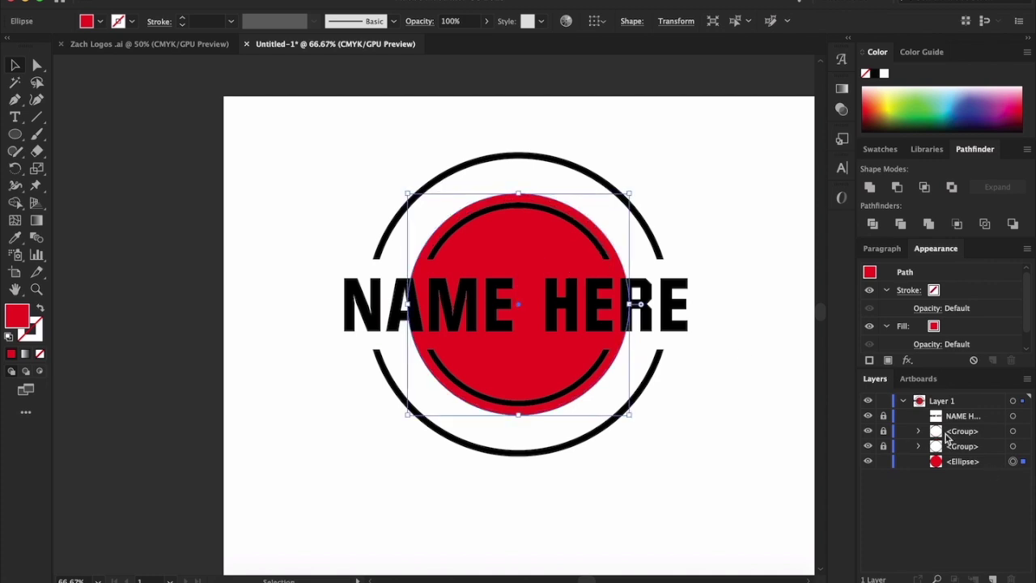
pyautogui.click(869, 416)
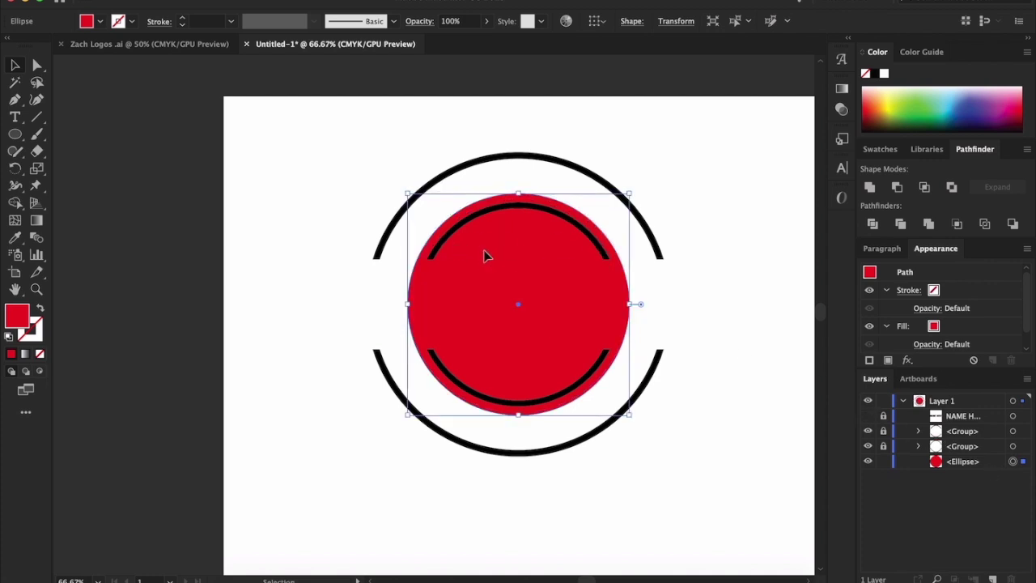
pyautogui.moveTo(485, 256); pyautogui.dragTo(523, 269)
pyautogui.moveTo(635, 416); pyautogui.dragTo(662, 448)
pyautogui.hotkey('ctrl', 'z')
pyautogui.moveTo(630, 417); pyautogui.dragTo(647, 431)
pyautogui.moveTo(530, 276); pyautogui.dragTo(531, 281)
pyautogui.click(772, 291)
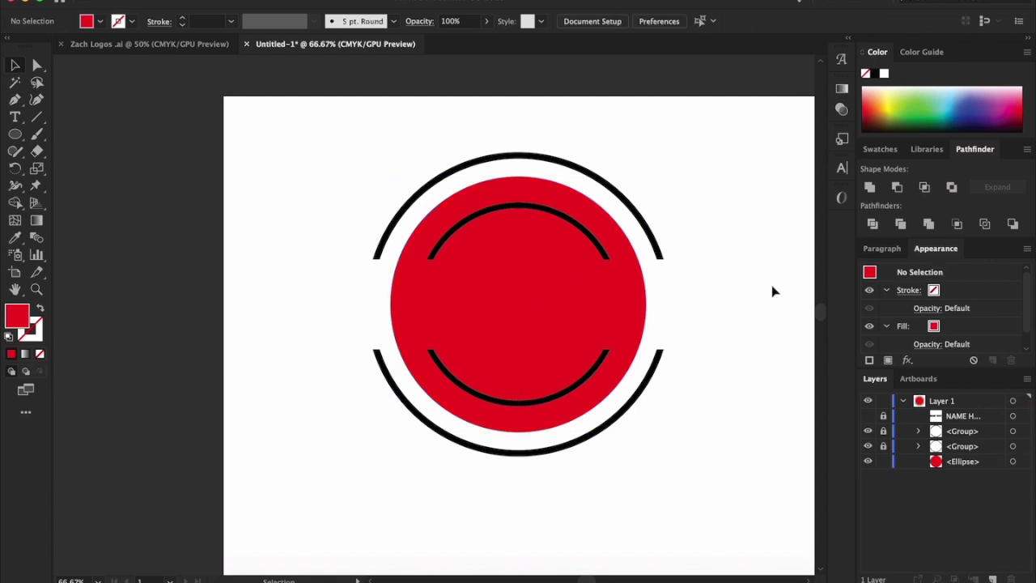
# Set the red circle's fill to None and turn the NAME HERE layer back on.
pyautogui.click(523, 307)
pyautogui.scroll(1, 522, 307)
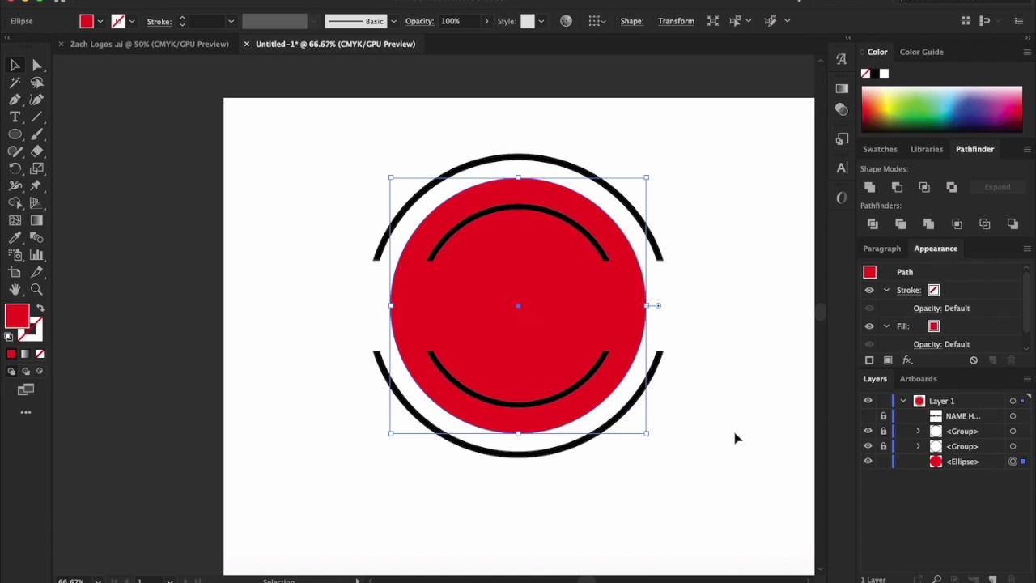
pyautogui.click(100, 21)
pyautogui.click(8, 48)
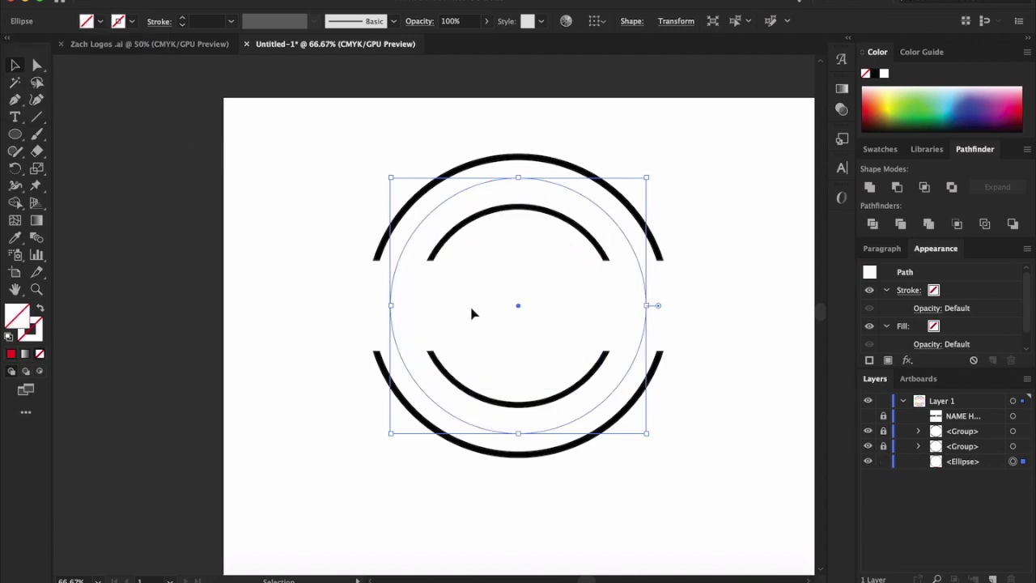
pyautogui.click(868, 418)
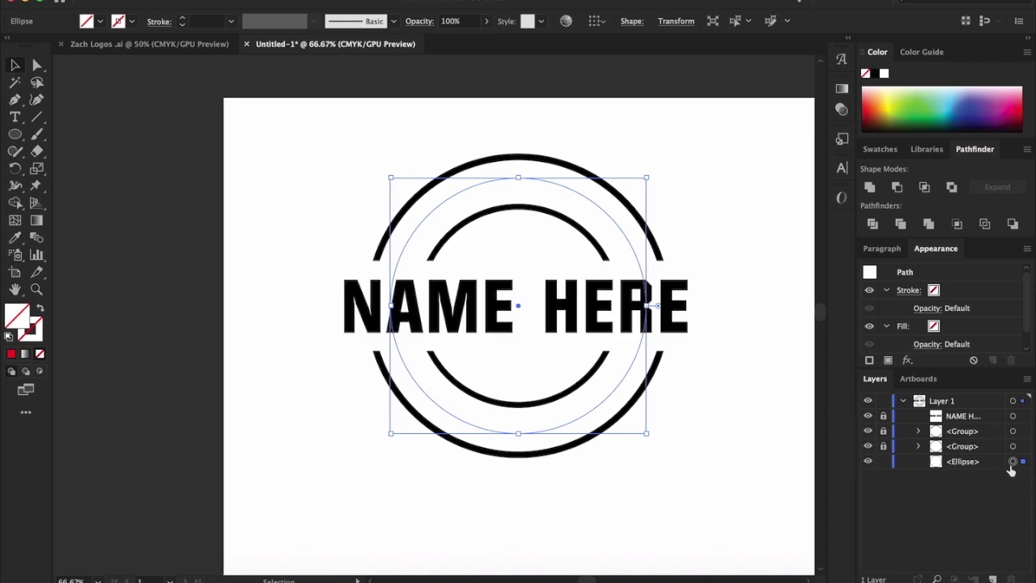
pyautogui.click(685, 359)
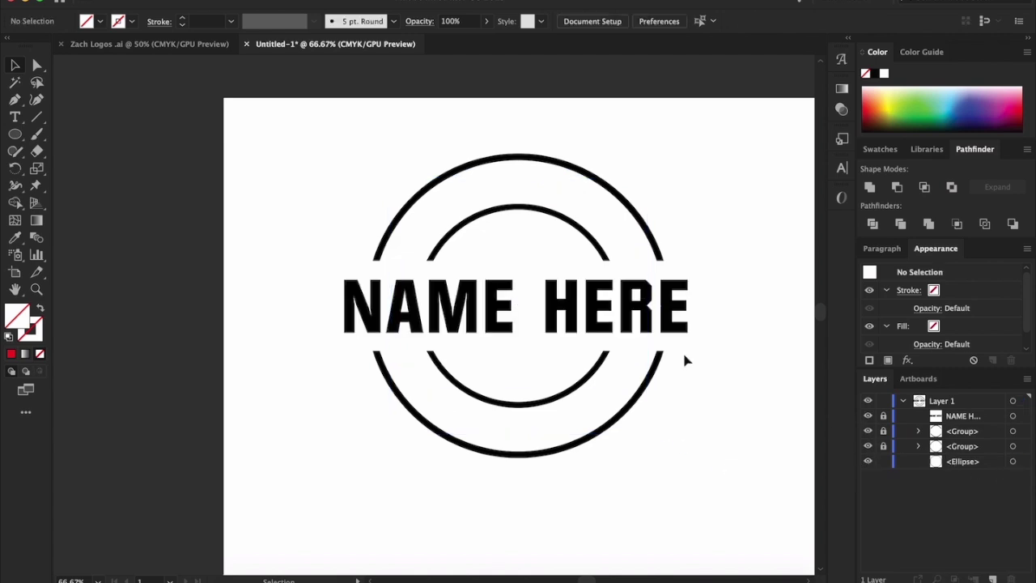
pyautogui.click(587, 202)
# Add Lorem ipsum placeholder type along the hidden circle with the Type on a Path tool.
pyautogui.click(19, 118)
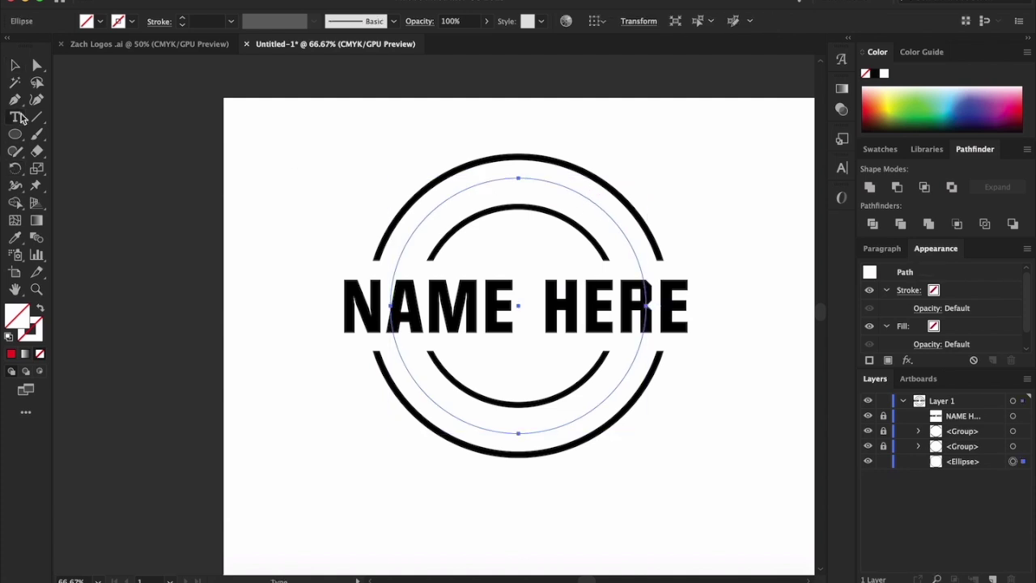
pyautogui.click(21, 119)
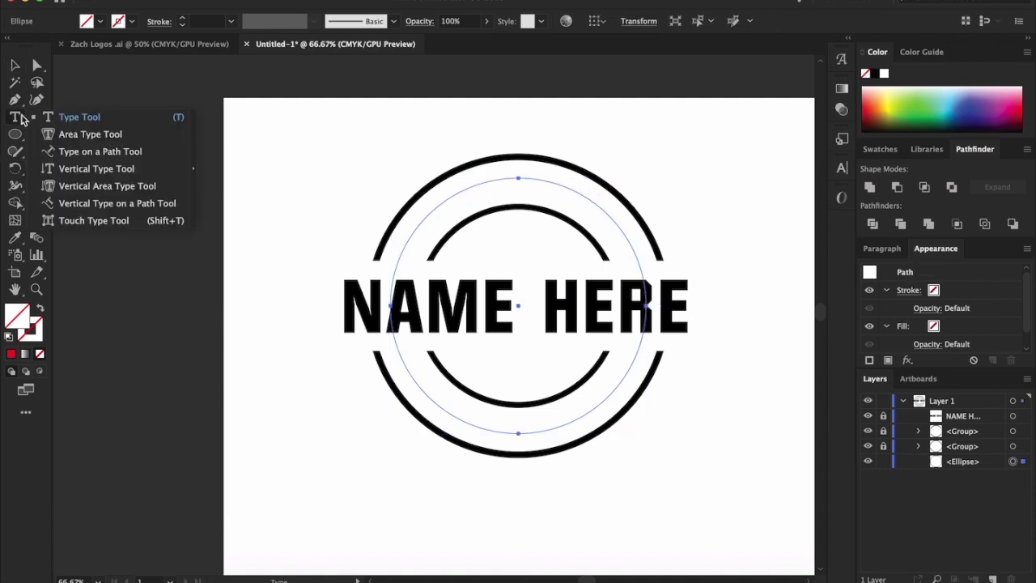
pyautogui.click(114, 155)
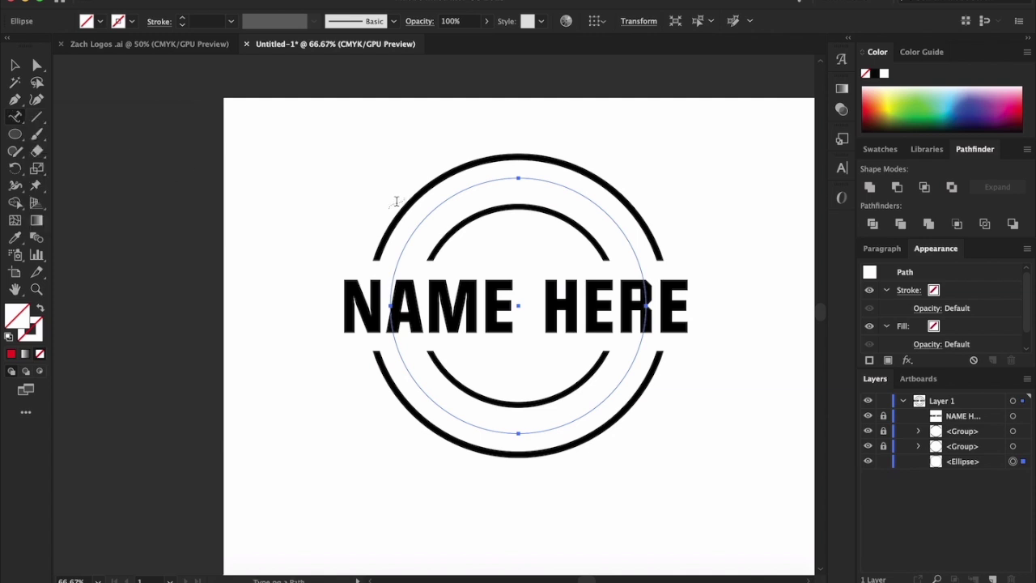
pyautogui.click(394, 271)
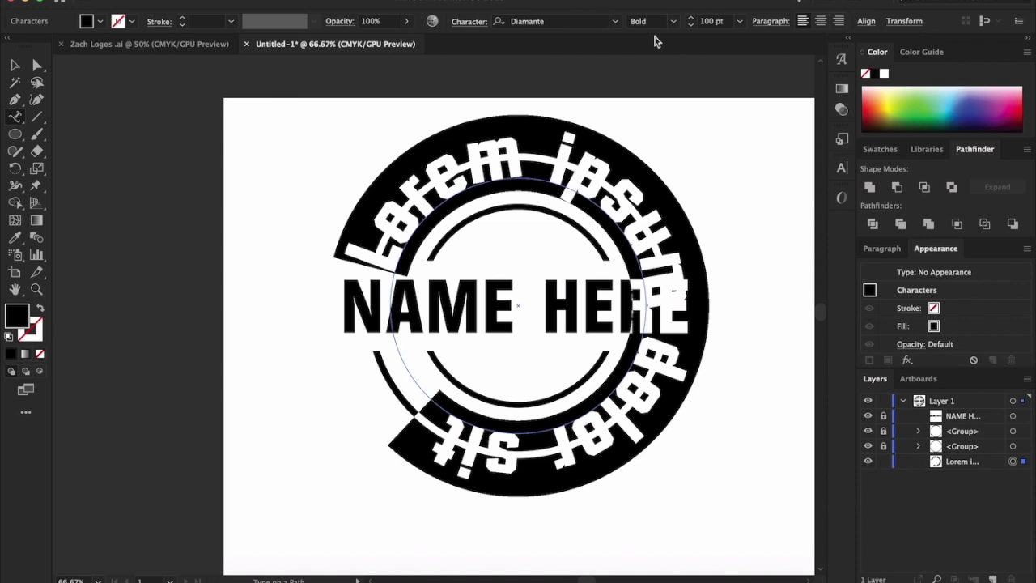
# Set the path text to Regular weight at 24 pt, then scale it down to about 22 pt.
pyautogui.click(670, 23)
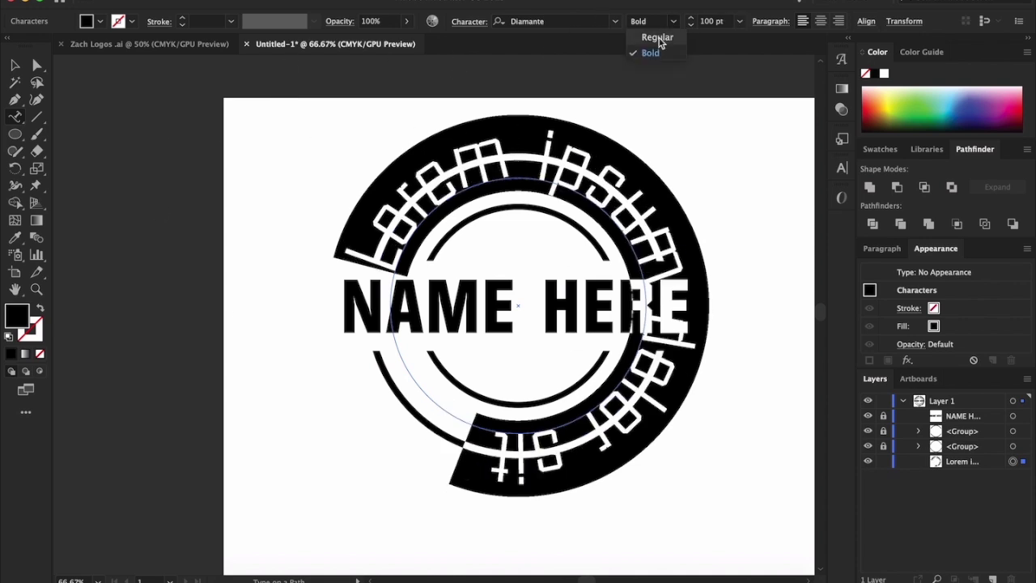
pyautogui.click(660, 38)
pyautogui.click(736, 22)
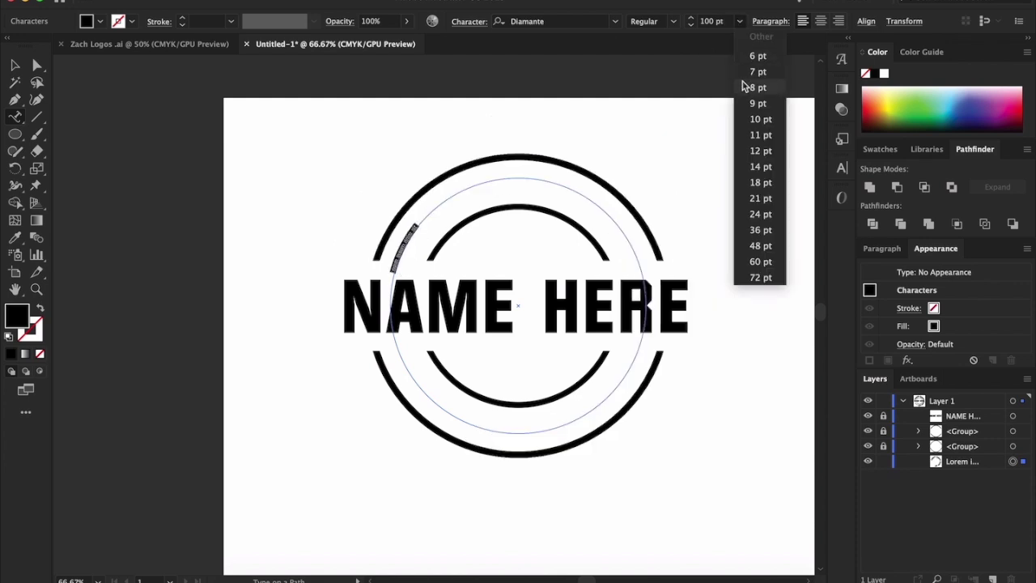
pyautogui.click(760, 215)
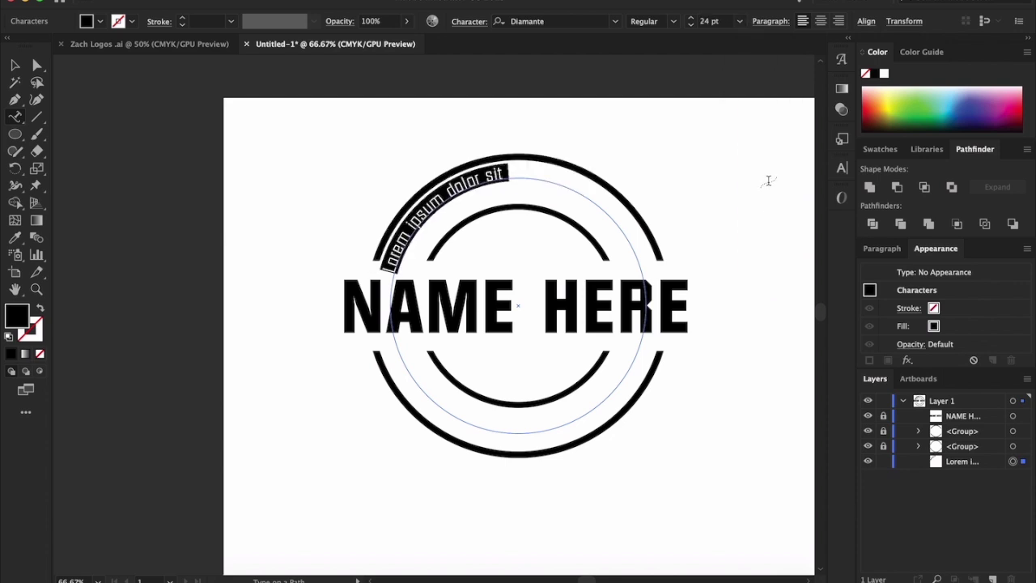
pyautogui.click(14, 66)
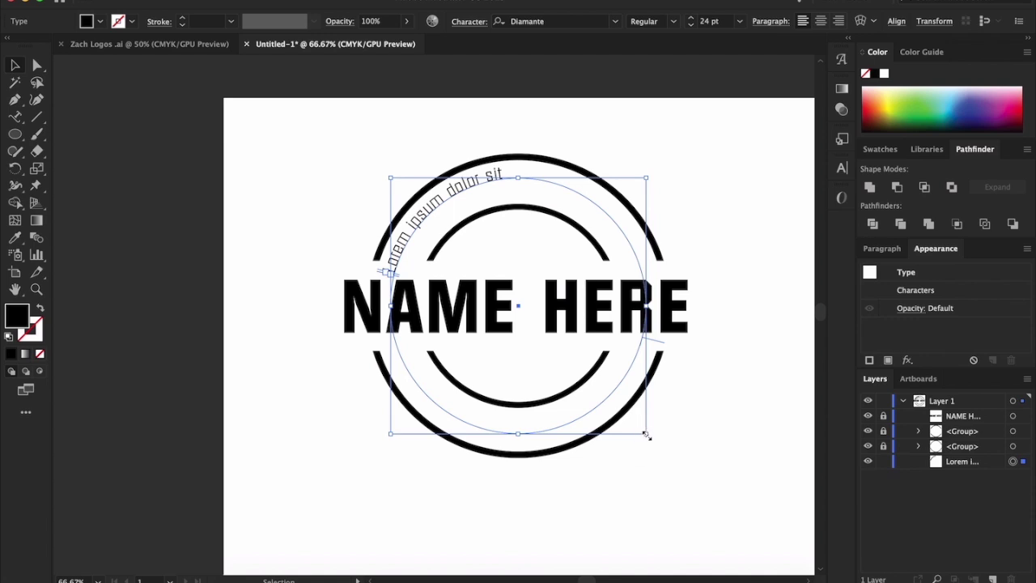
pyautogui.moveTo(645, 434); pyautogui.dragTo(636, 424)
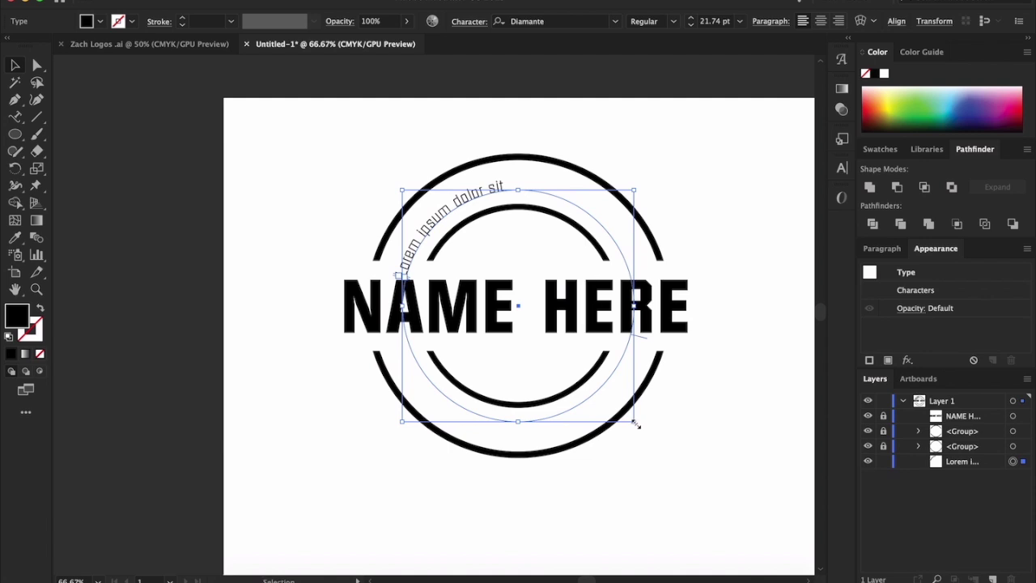
pyautogui.click(755, 382)
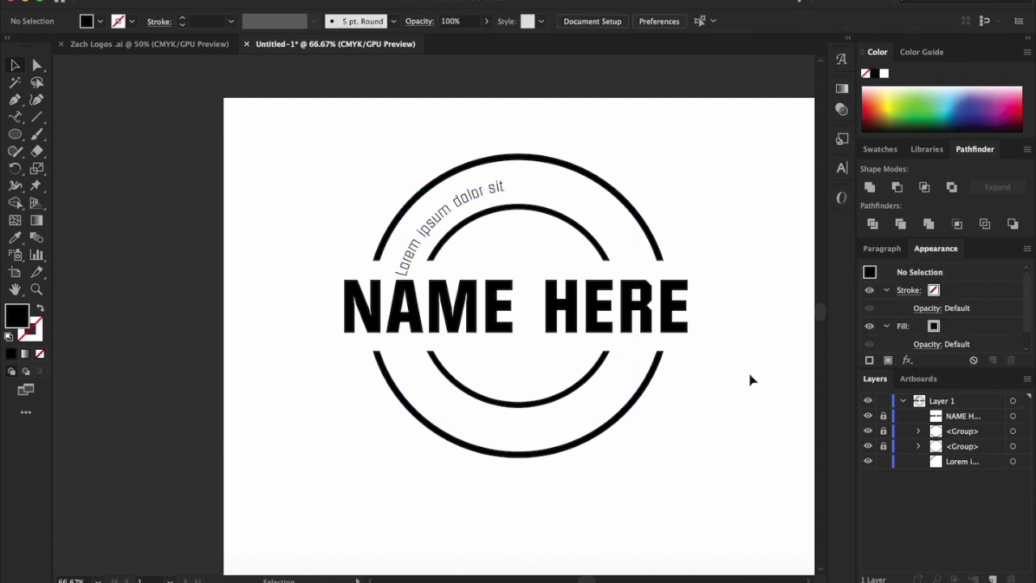
# Hide NAME HERE and select all the Lorem ipsum placeholder text on the circle.
pyautogui.click(479, 192)
pyautogui.doubleClick(506, 190)
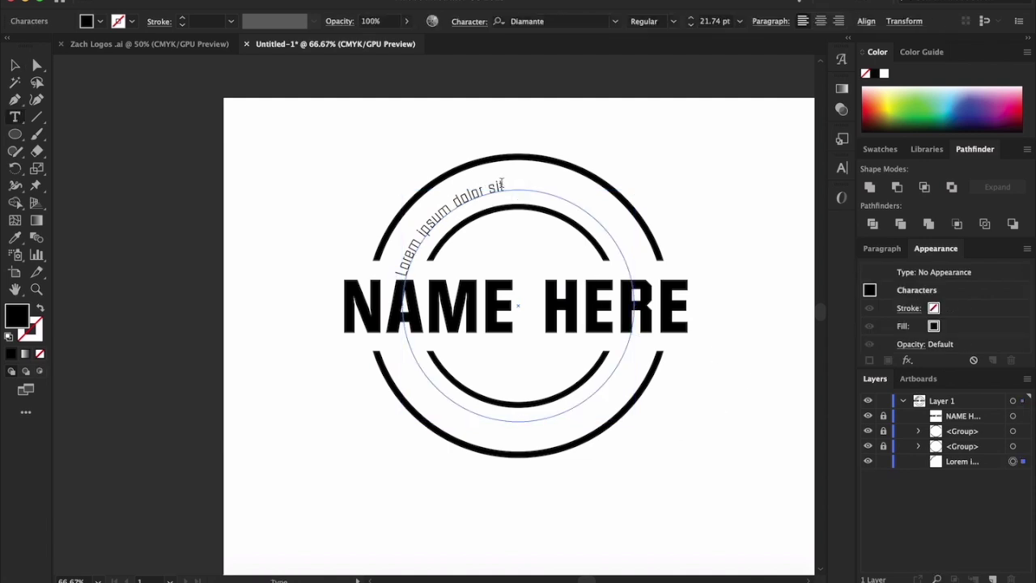
pyautogui.moveTo(508, 186); pyautogui.dragTo(389, 268)
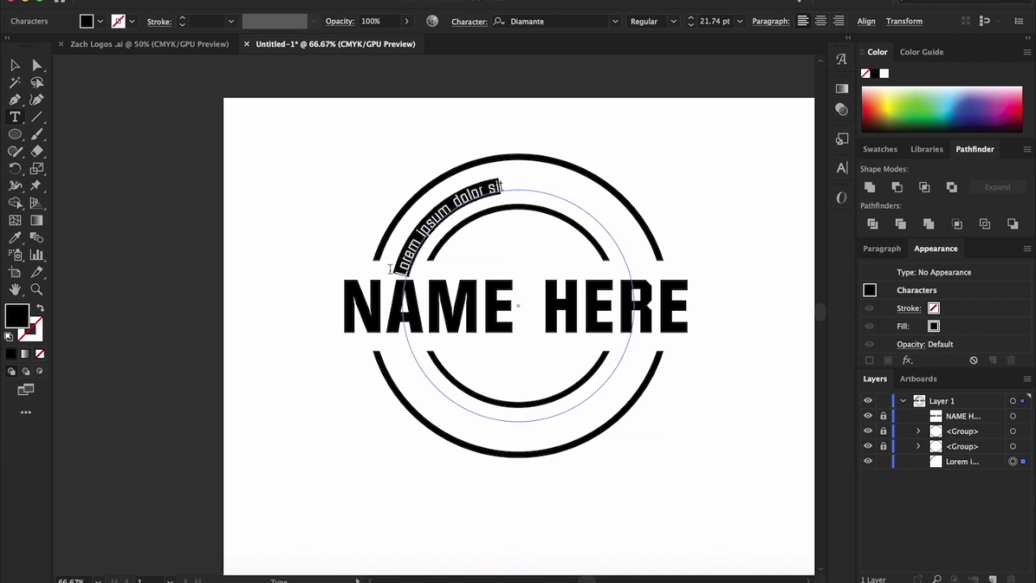
pyautogui.click(868, 416)
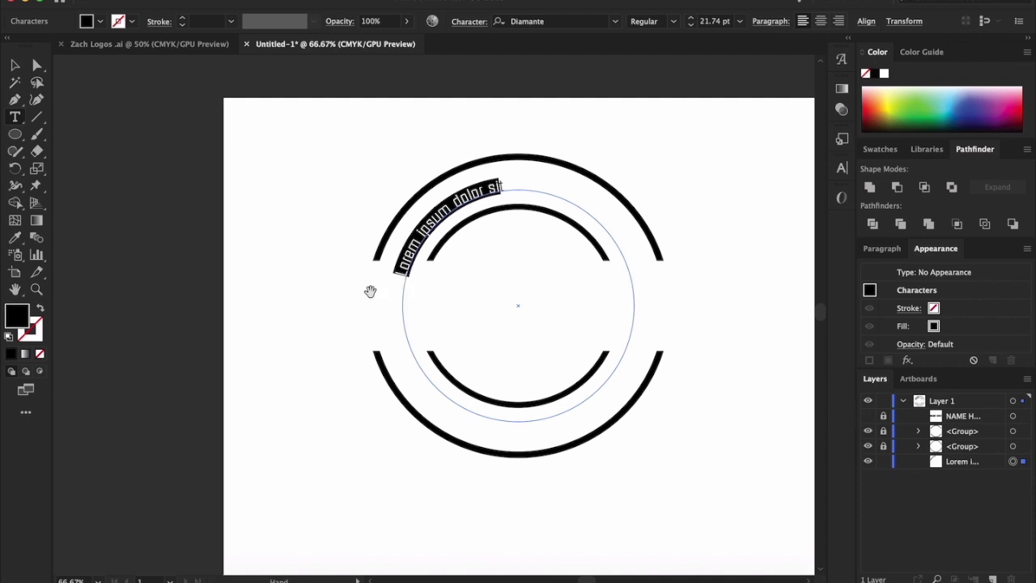
pyautogui.scroll(5, 372, 293)
pyautogui.scroll(-7, 556, 243)
pyautogui.scroll(3, 556, 240)
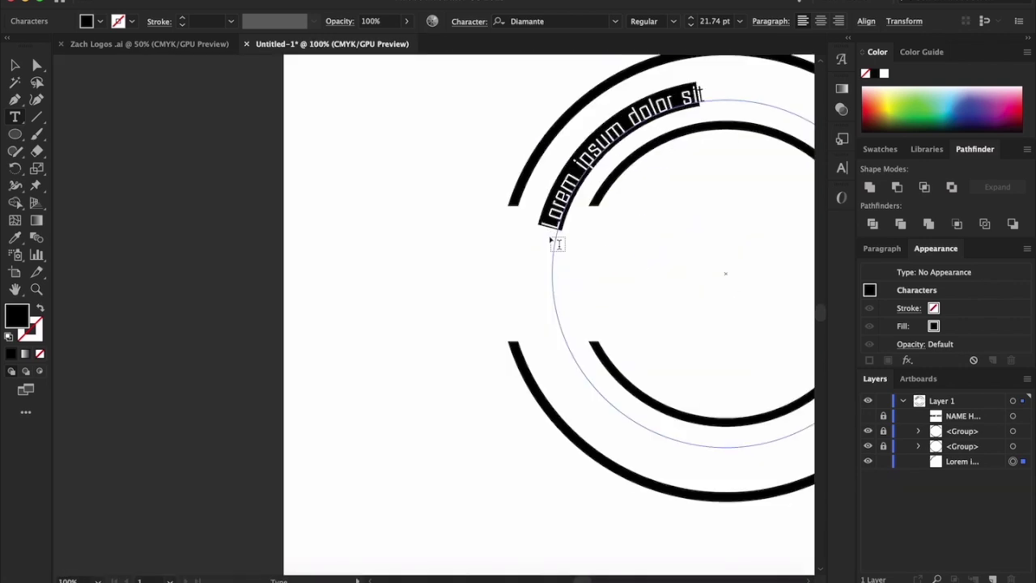
pyautogui.hscroll(2, 555, 239)
pyautogui.moveTo(597, 97); pyautogui.dragTo(369, 208)
# Replace the placeholder with the slogan THE BEST PERSON ON PLANET MARS.
pyautogui.write('HE')
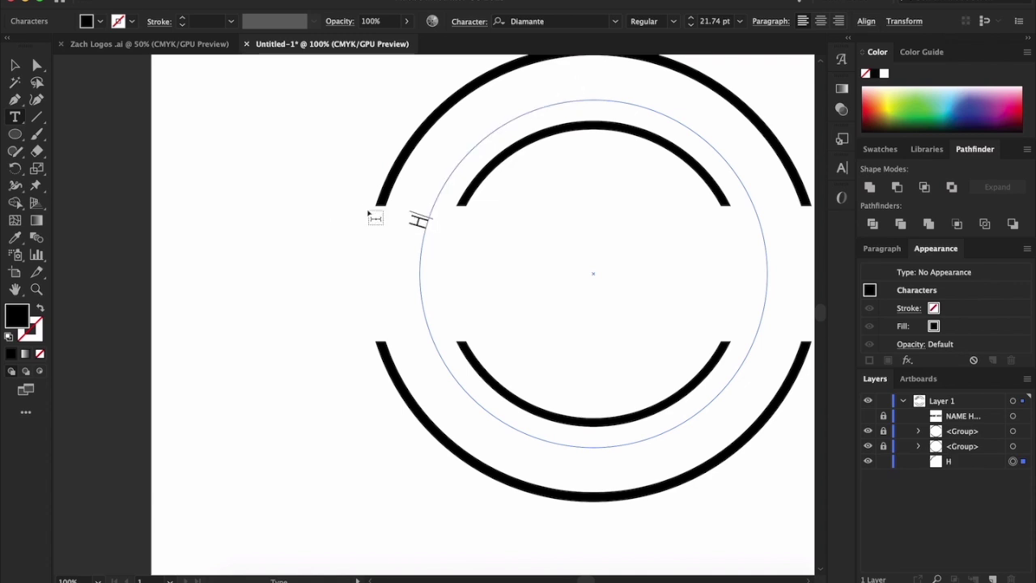
pyautogui.press('BackSpace')
pyautogui.press('BackSpace')
pyautogui.write('TEXT HERE')
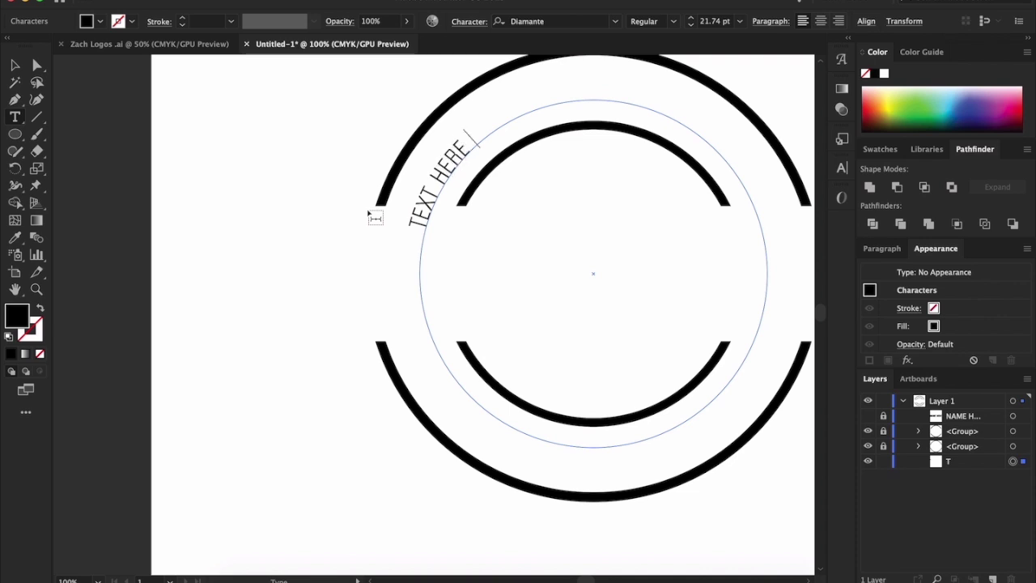
pyautogui.press('BackSpace')
pyautogui.press('BackSpace')
pyautogui.press('BackSpace')
pyautogui.press('BackSpace')
pyautogui.press('BackSpace')
pyautogui.press('BackSpace')
pyautogui.press('BackSpace')
pyautogui.press('BackSpace')
pyautogui.press('BackSpace')
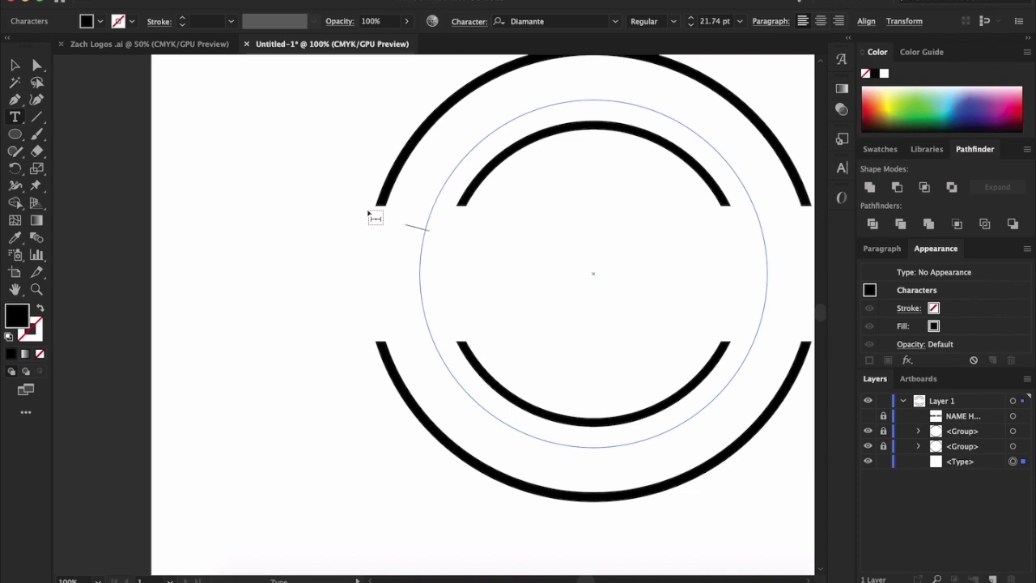
pyautogui.write('THE BEST')
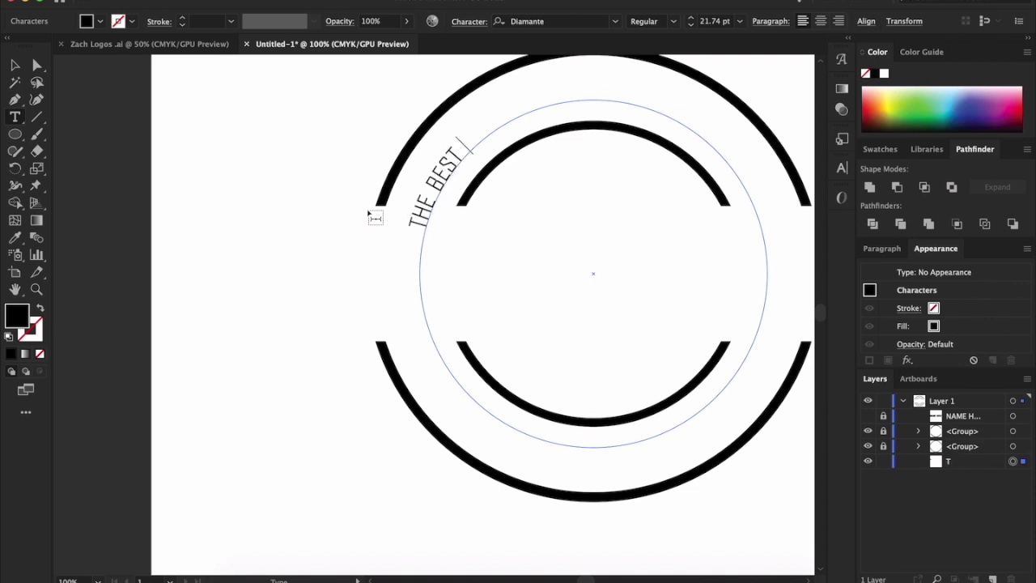
pyautogui.write(' PERSON ')
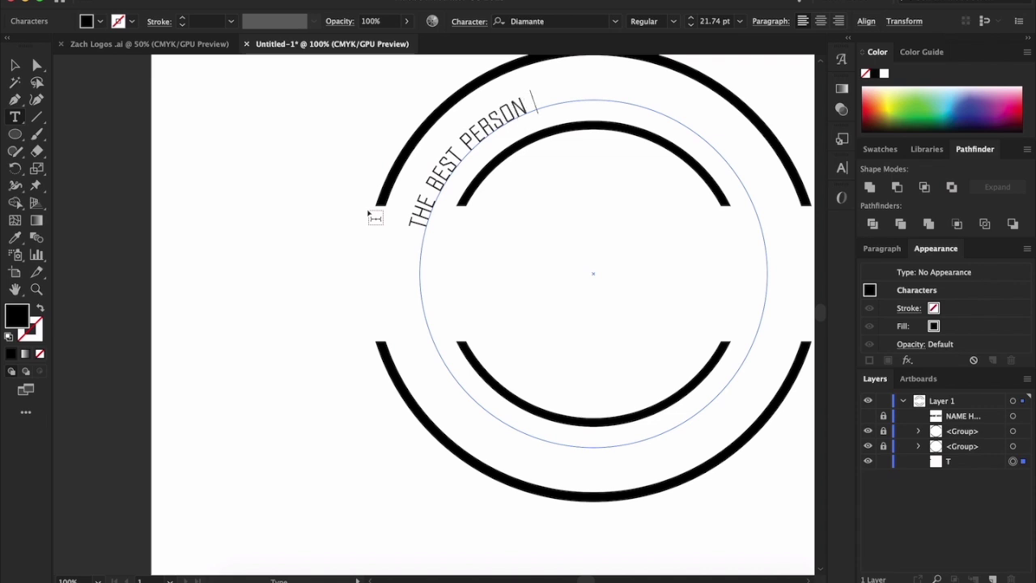
pyautogui.write('ON PLA')
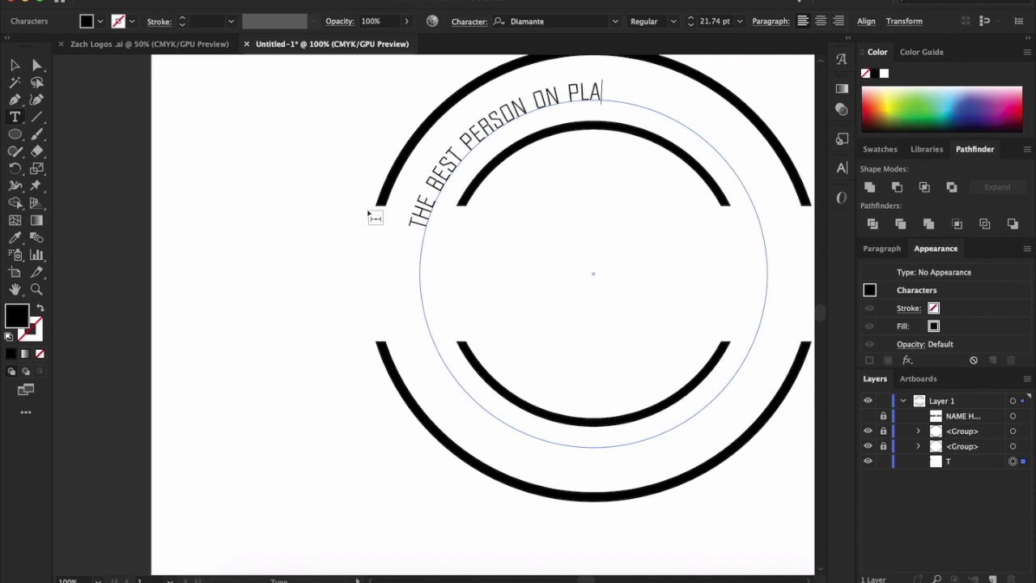
pyautogui.write('NET MARS!')
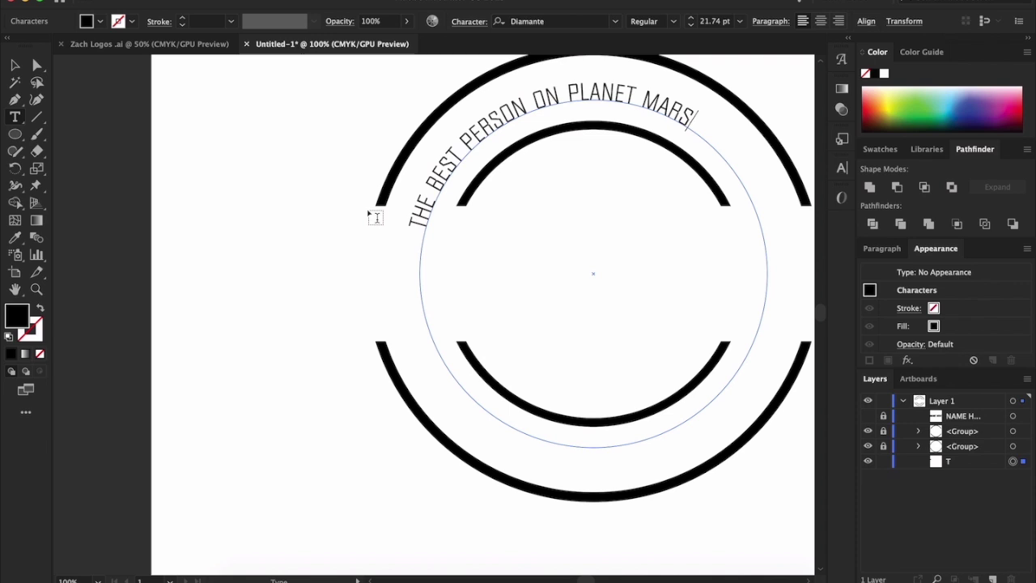
# Finish editing and drag the slogan's start and end brackets along the circle.
pyautogui.click(17, 68)
pyautogui.click(316, 256)
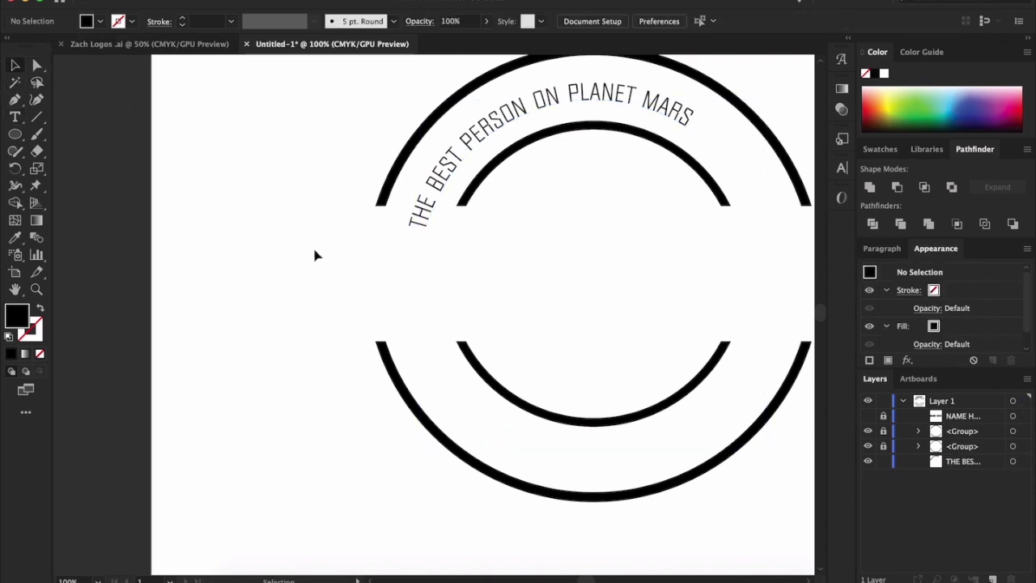
pyautogui.click(407, 233)
pyautogui.scroll(5, 411, 231)
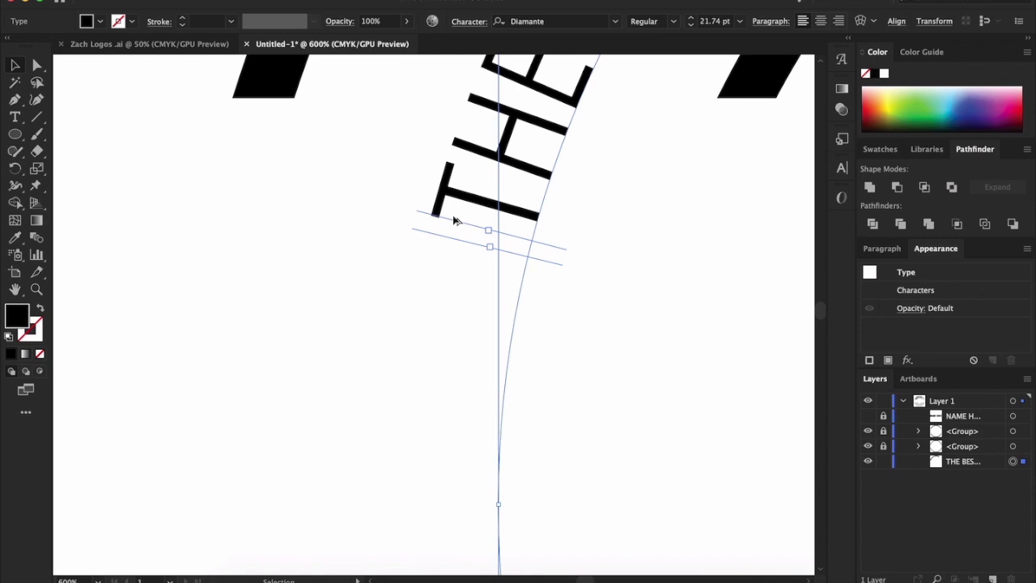
pyautogui.scroll(-7, 458, 212)
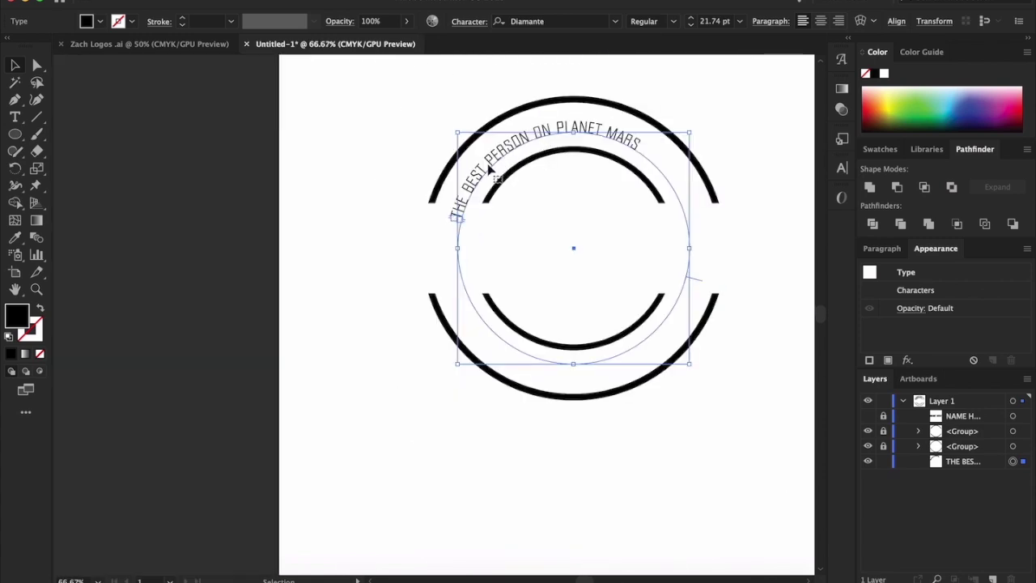
pyautogui.scroll(1, 458, 223)
pyautogui.scroll(3, 453, 215)
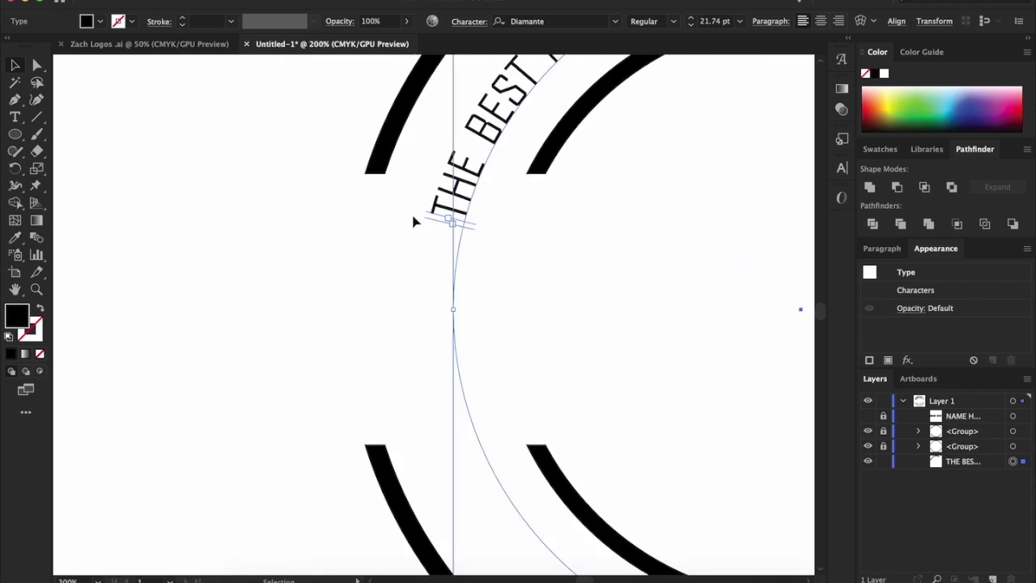
pyautogui.moveTo(433, 218); pyautogui.dragTo(434, 225)
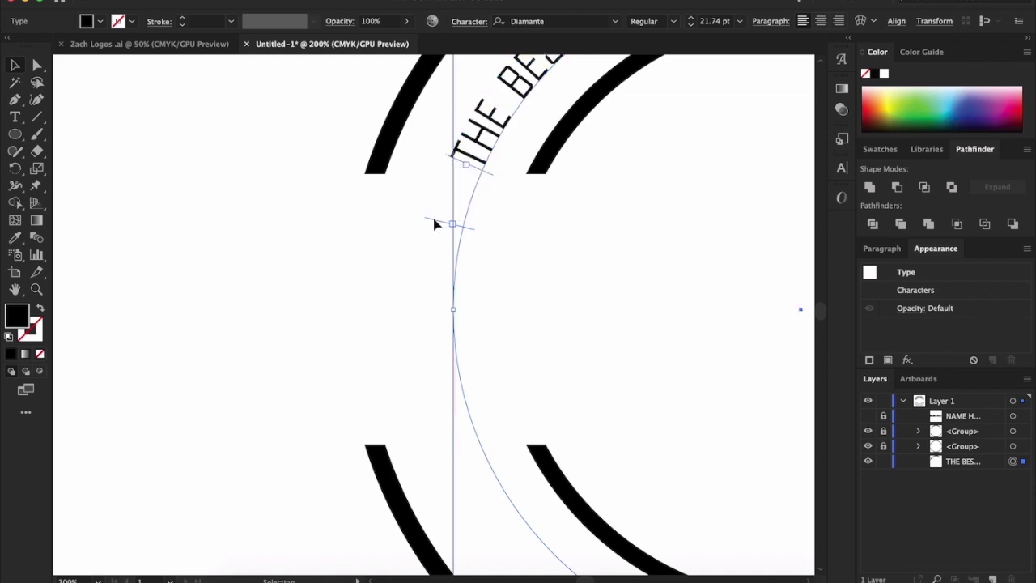
pyautogui.moveTo(435, 225); pyautogui.dragTo(434, 318)
# Centre the slogan across the top arc and make NAME HERE visible again.
pyautogui.scroll(-3, 451, 162)
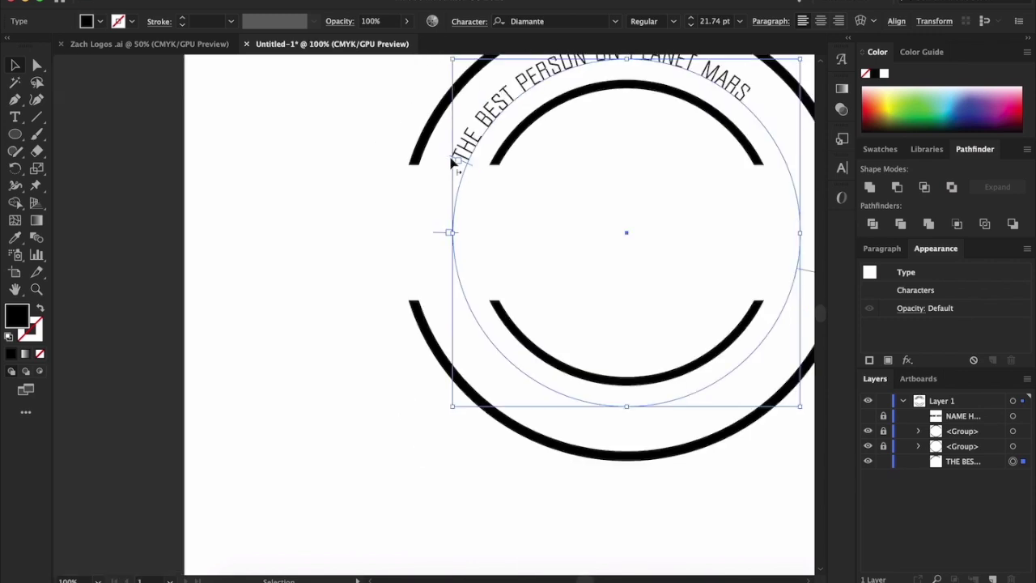
pyautogui.scroll(-3, 458, 165)
pyautogui.scroll(4, 461, 165)
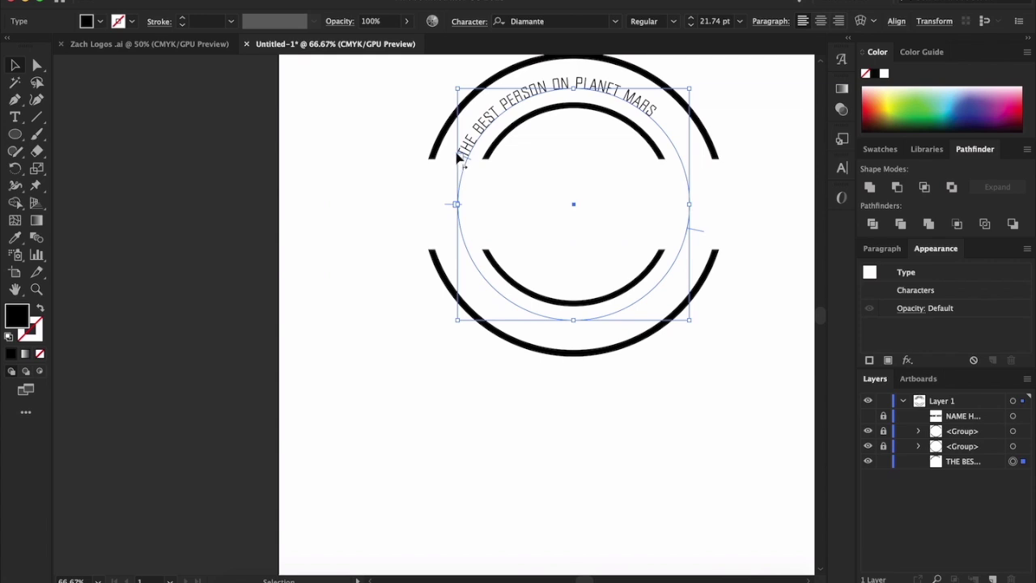
pyautogui.moveTo(459, 159); pyautogui.dragTo(467, 137)
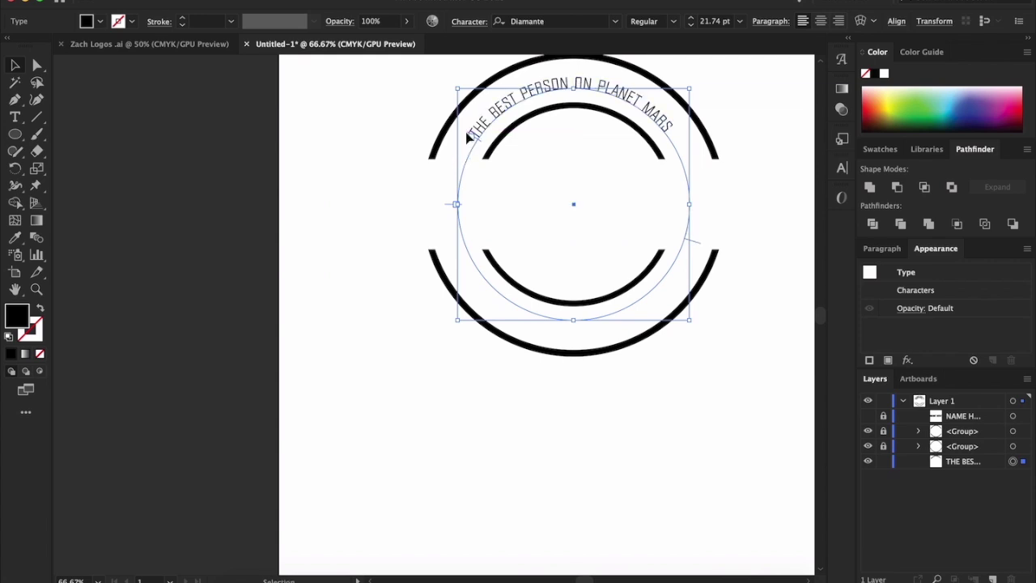
pyautogui.click(319, 92)
pyautogui.hscroll(2, 578, 87)
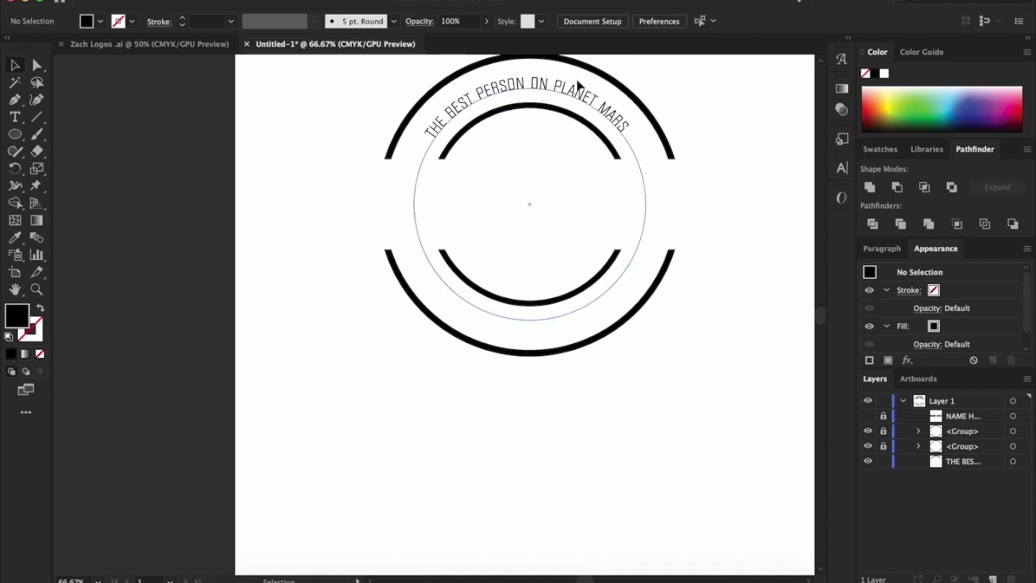
pyautogui.click(526, 86)
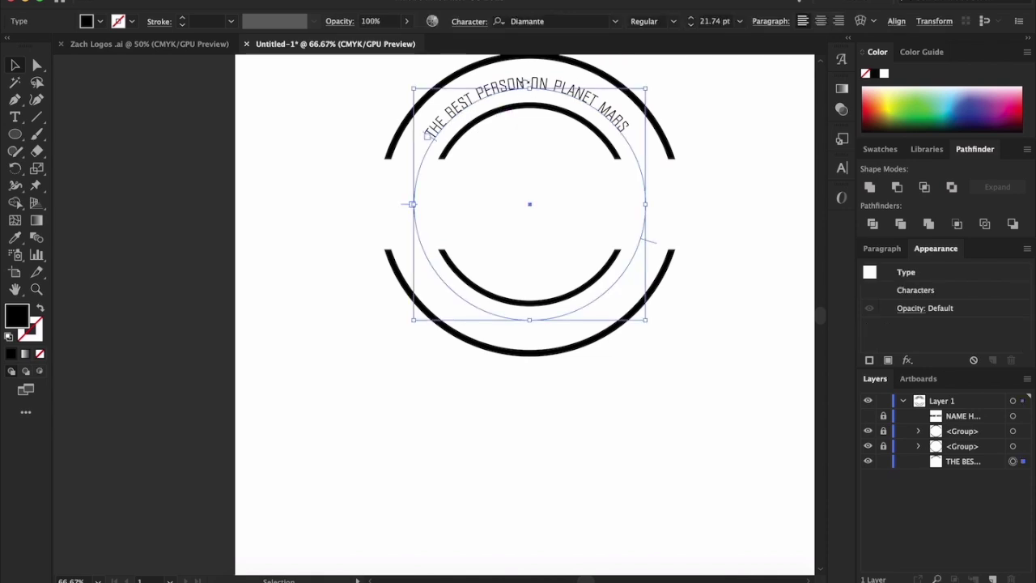
pyautogui.click(751, 157)
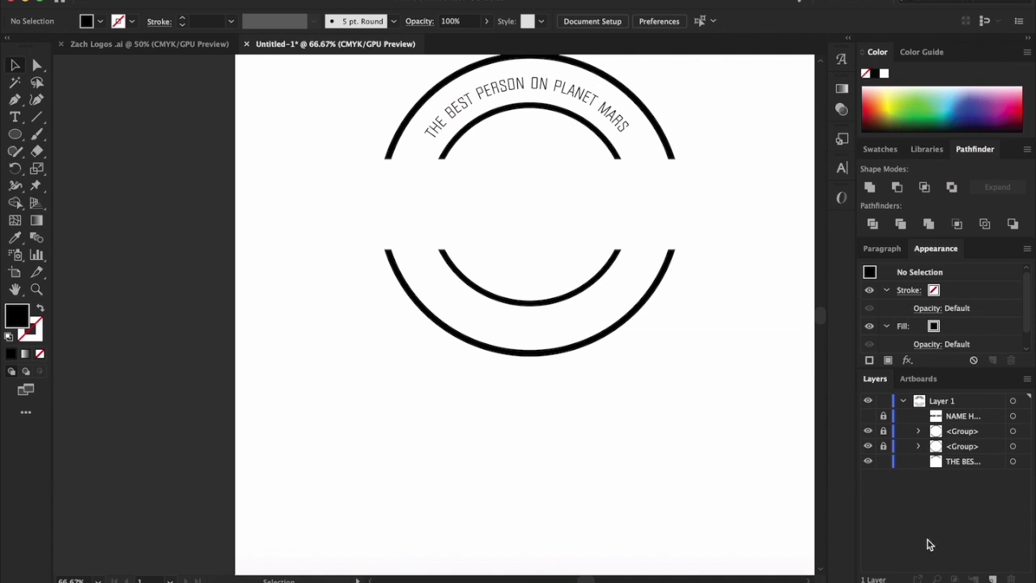
pyautogui.click(867, 417)
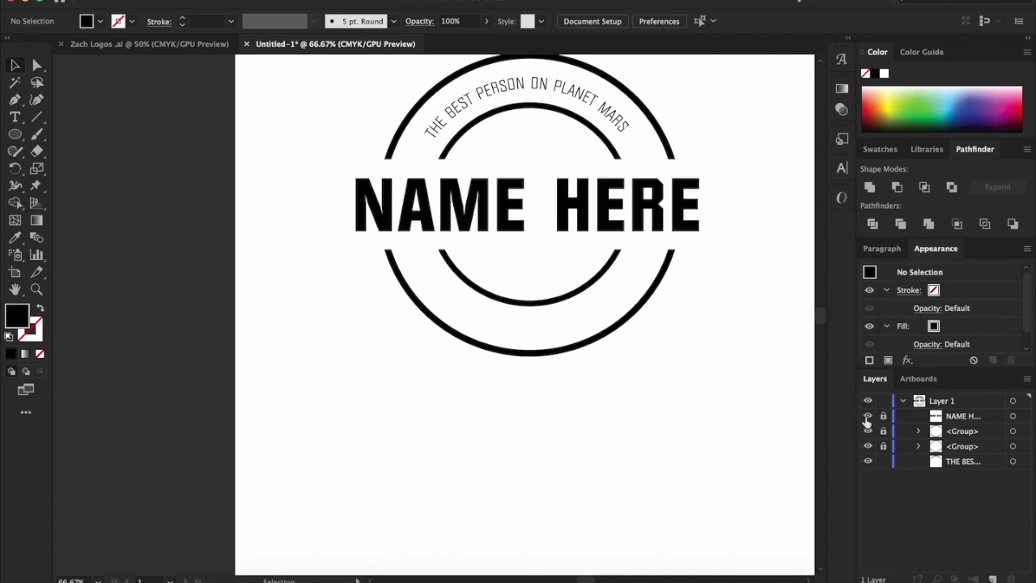
# Give all the slogan text tracking 100 and a 24 pt font size in the Character panel.
pyautogui.doubleClick(556, 89)
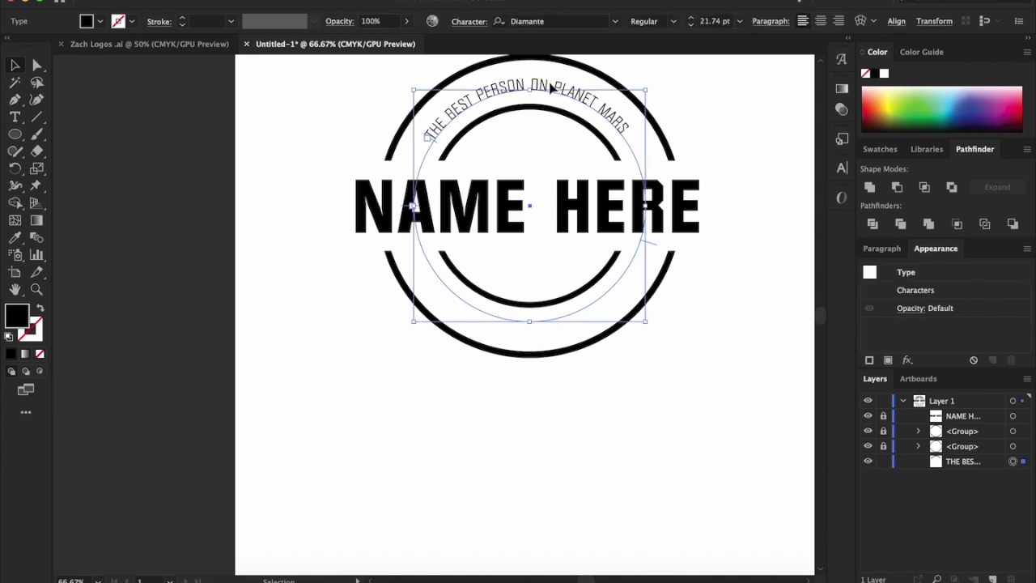
pyautogui.hotkey('ctrl', 'a')
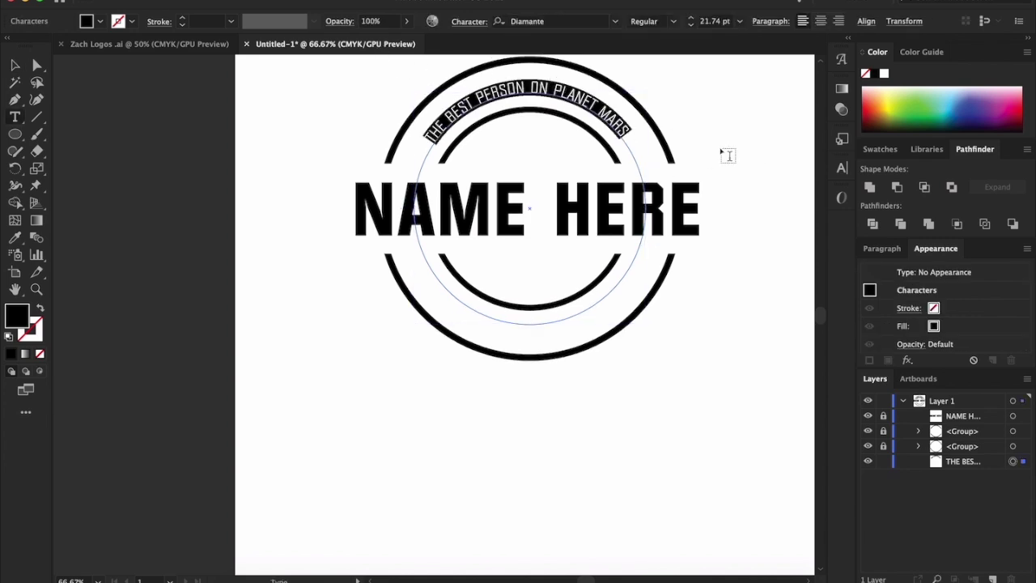
pyautogui.click(842, 168)
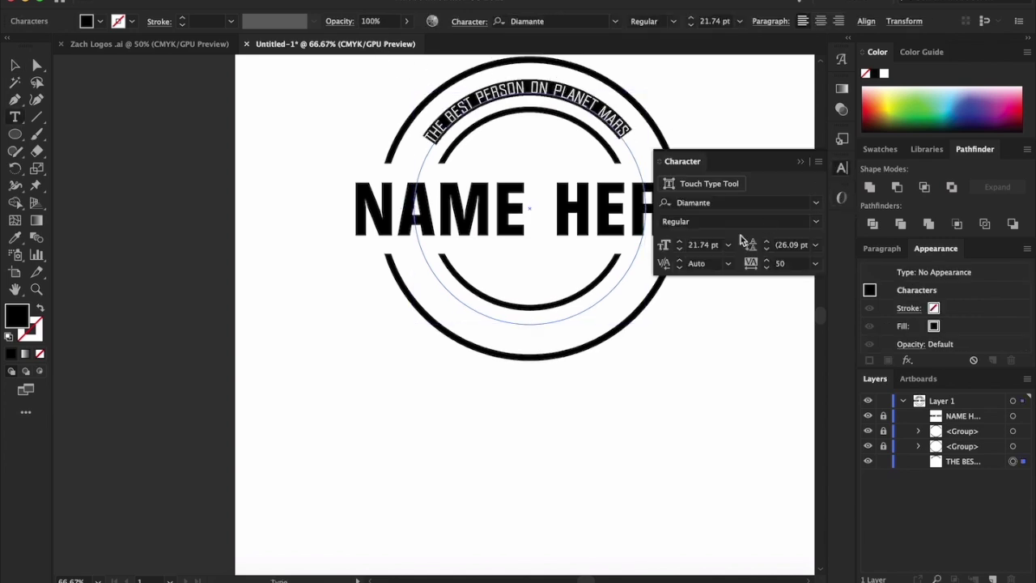
pyautogui.click(815, 263)
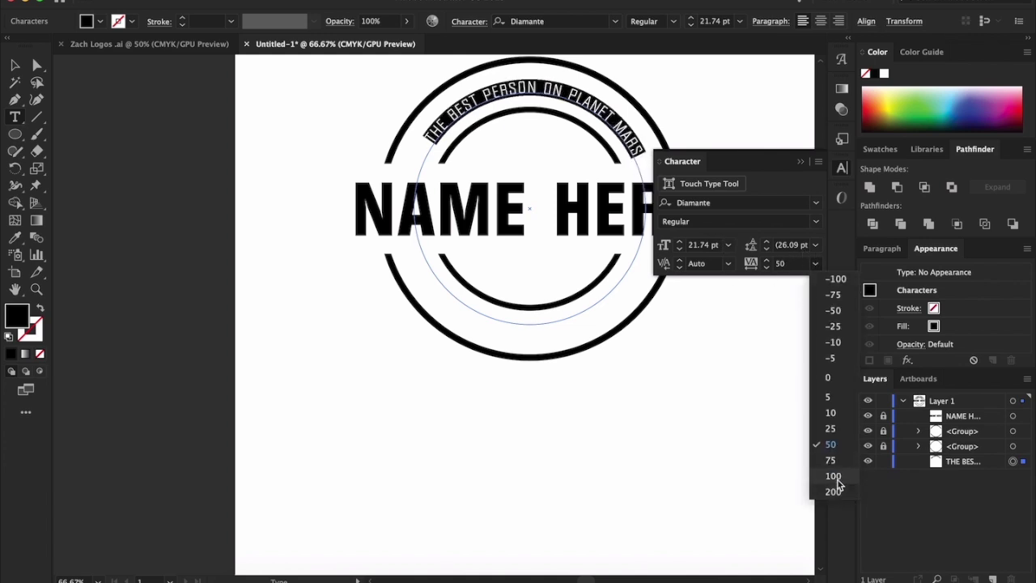
pyautogui.click(831, 476)
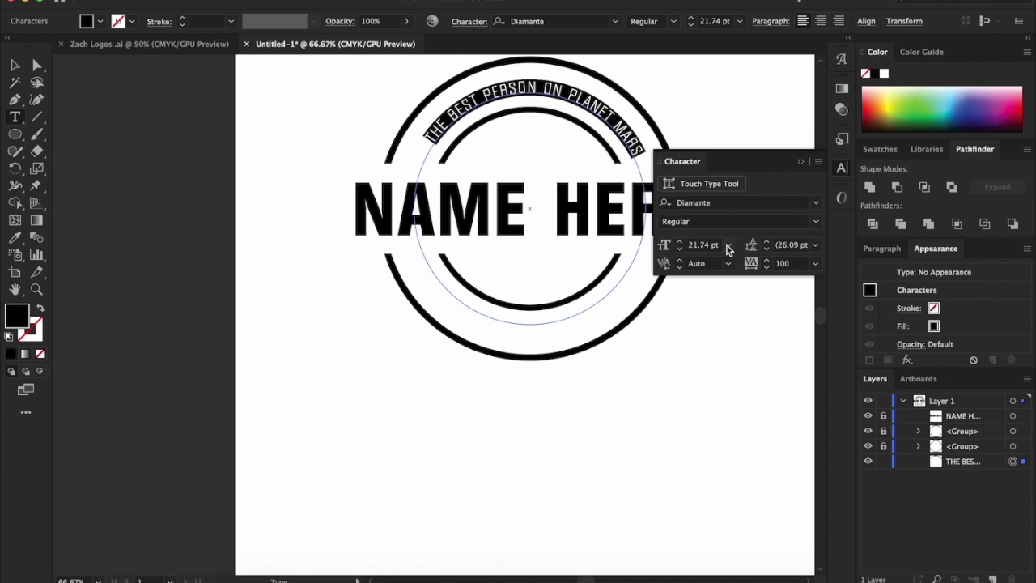
pyautogui.click(679, 241)
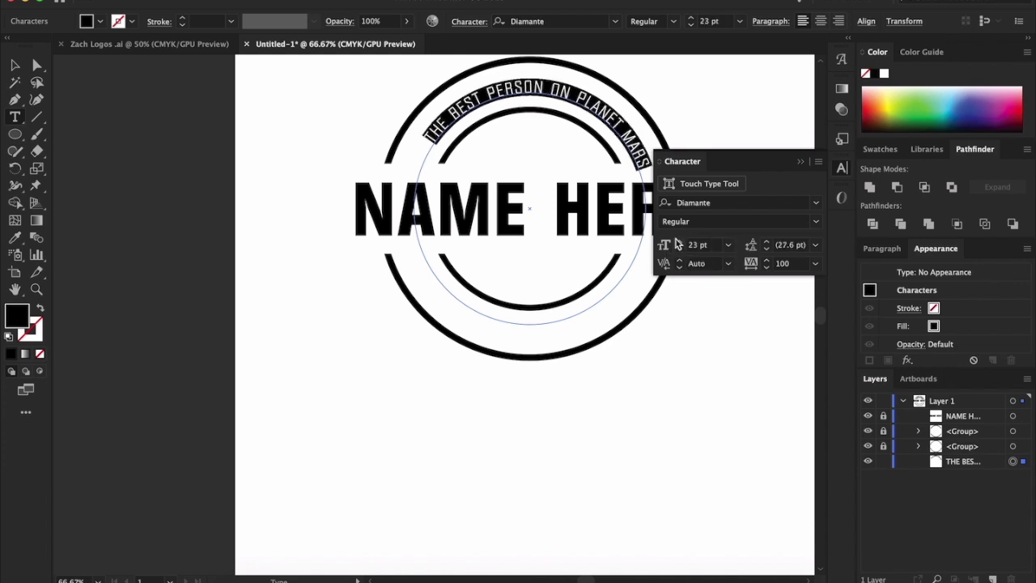
pyautogui.click(679, 243)
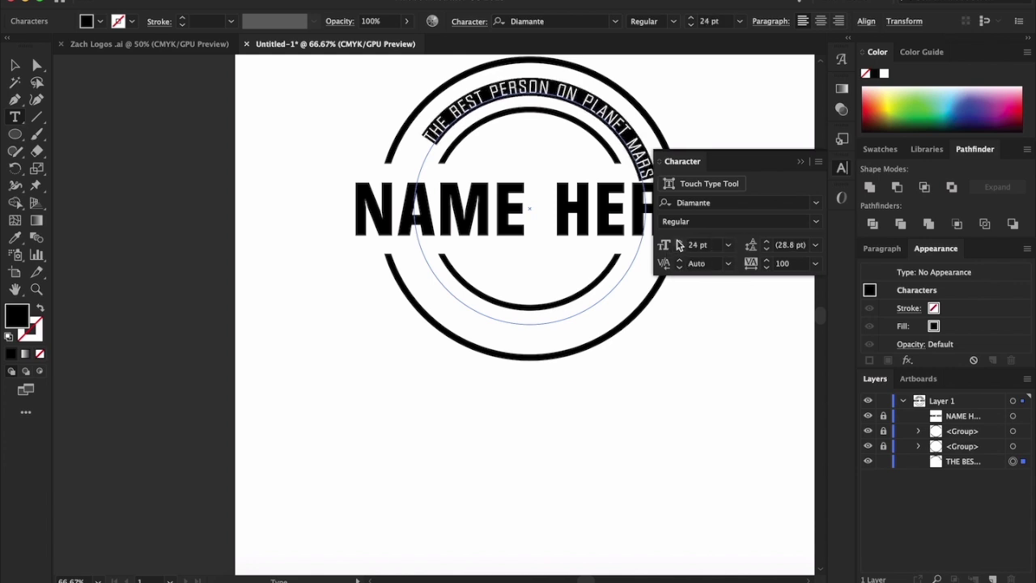
# Slide the enlarged slogan along the circle to recentre it over the top arc.
pyautogui.click(15, 67)
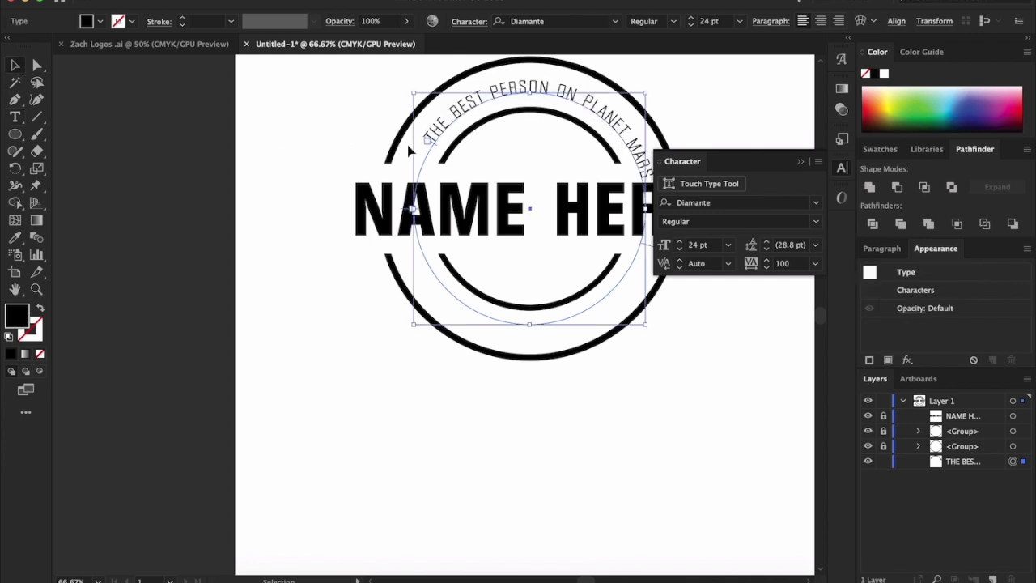
pyautogui.moveTo(426, 141); pyautogui.dragTo(413, 166)
pyautogui.click(270, 153)
pyautogui.hscroll(2, 270, 153)
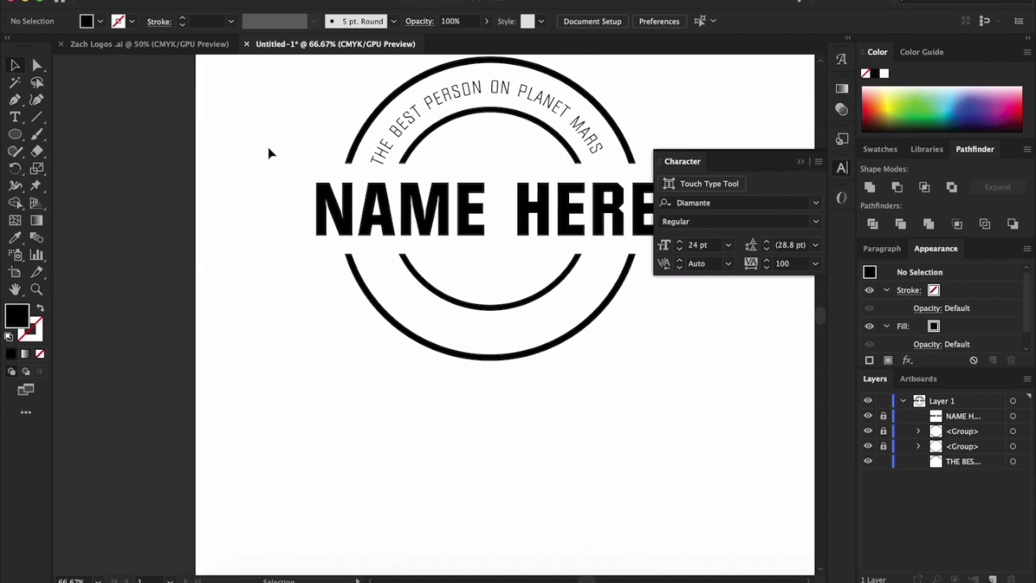
pyautogui.click(844, 167)
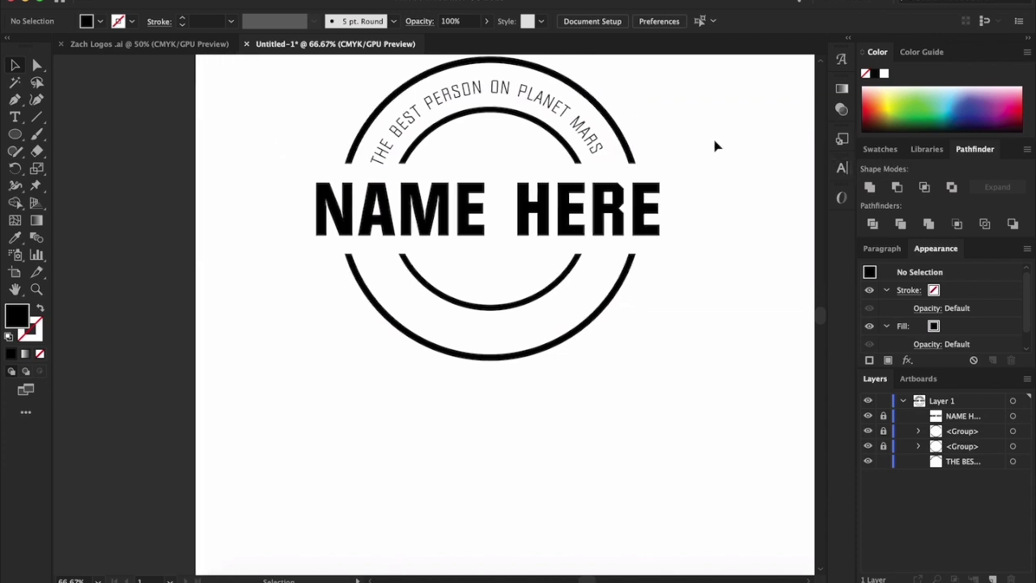
pyautogui.scroll(1, 714, 146)
pyautogui.click(518, 106)
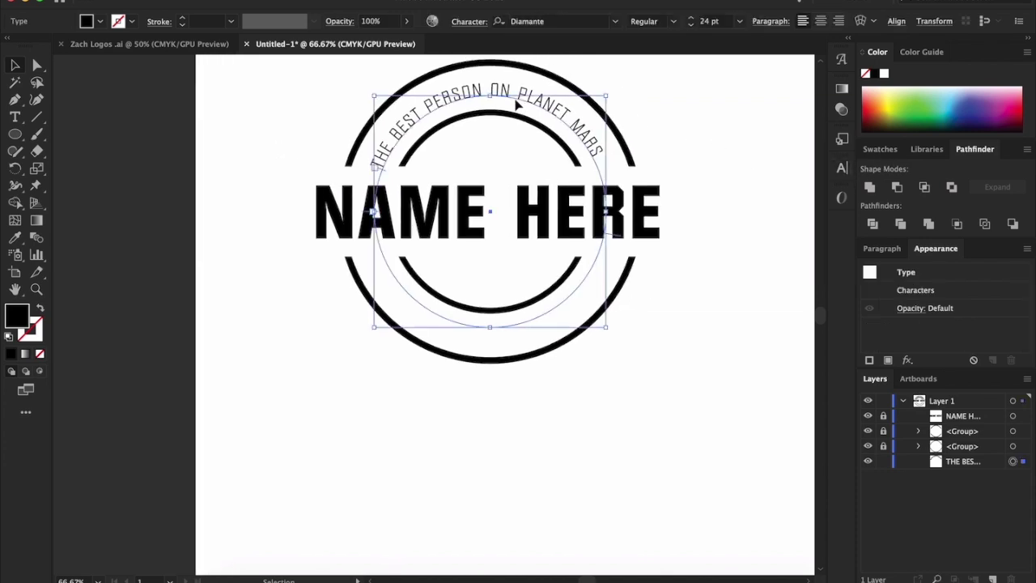
pyautogui.click(671, 149)
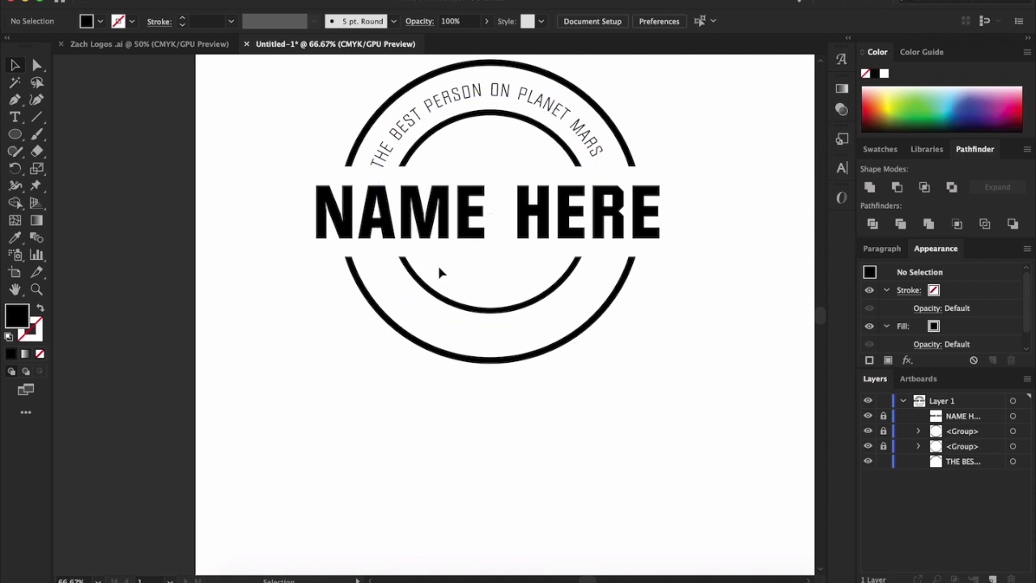
pyautogui.click(522, 101)
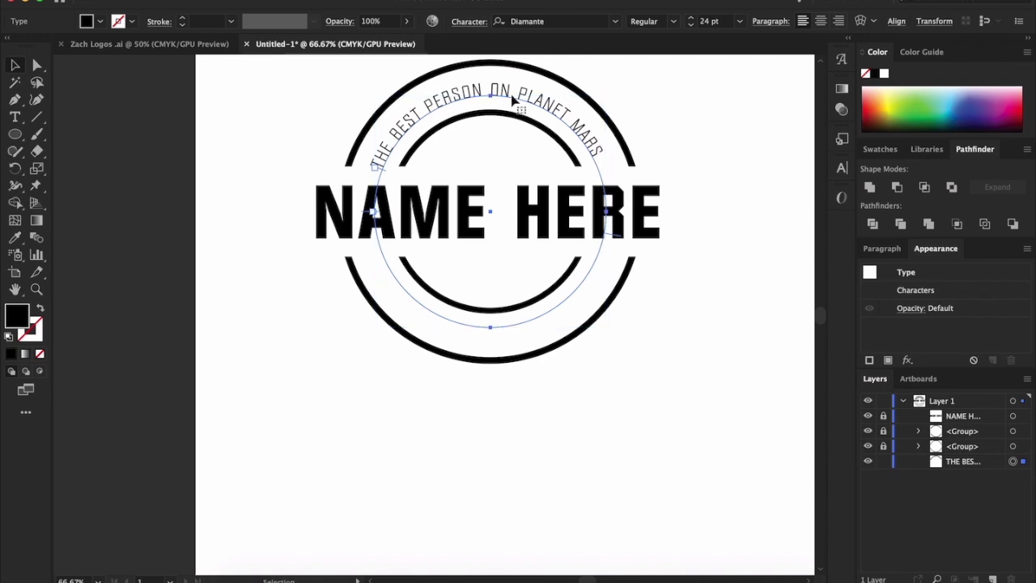
pyautogui.press('a')
pyautogui.click(158, 0)
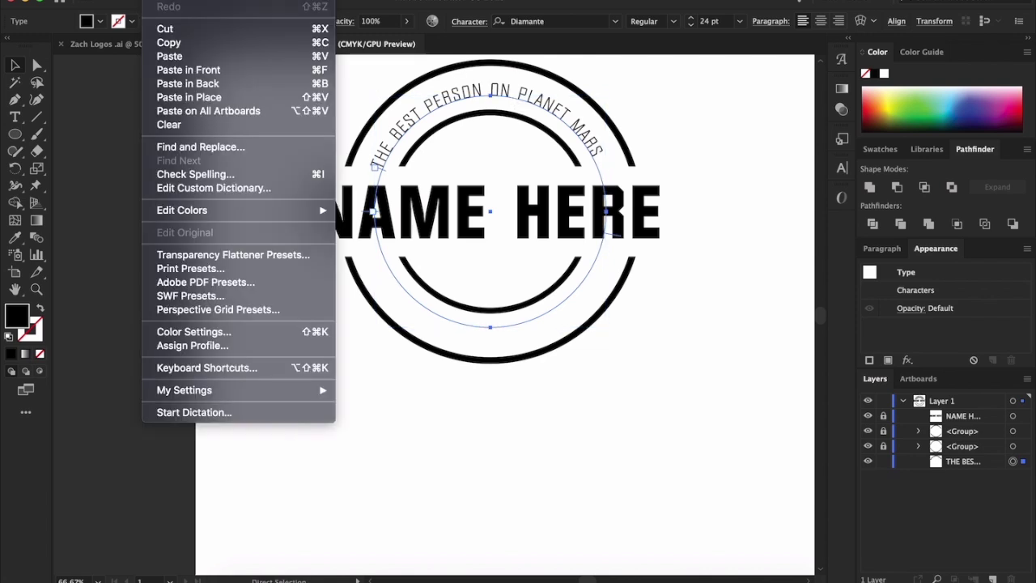
pyautogui.click(195, 97)
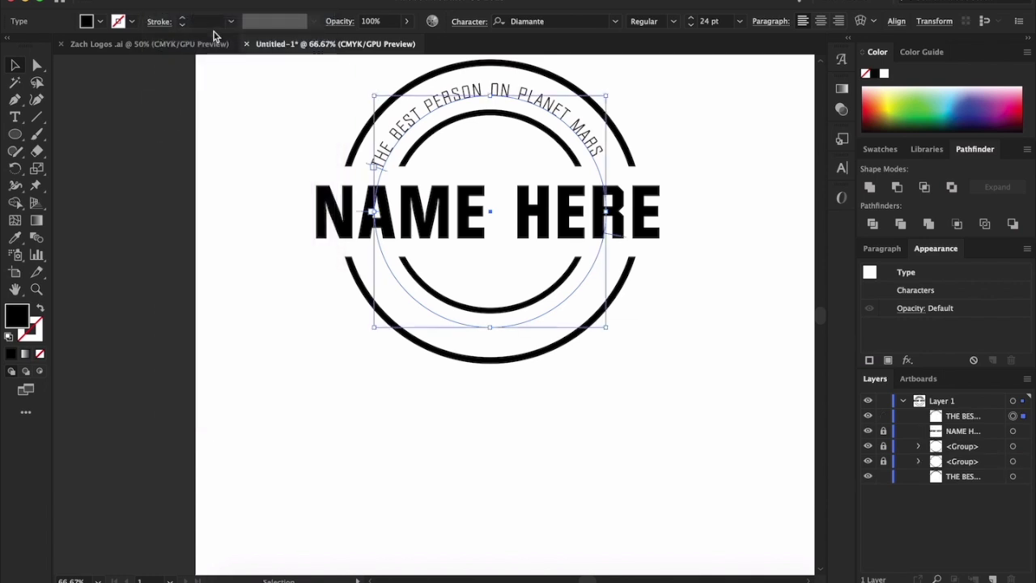
pyautogui.scroll(1, 437, 161)
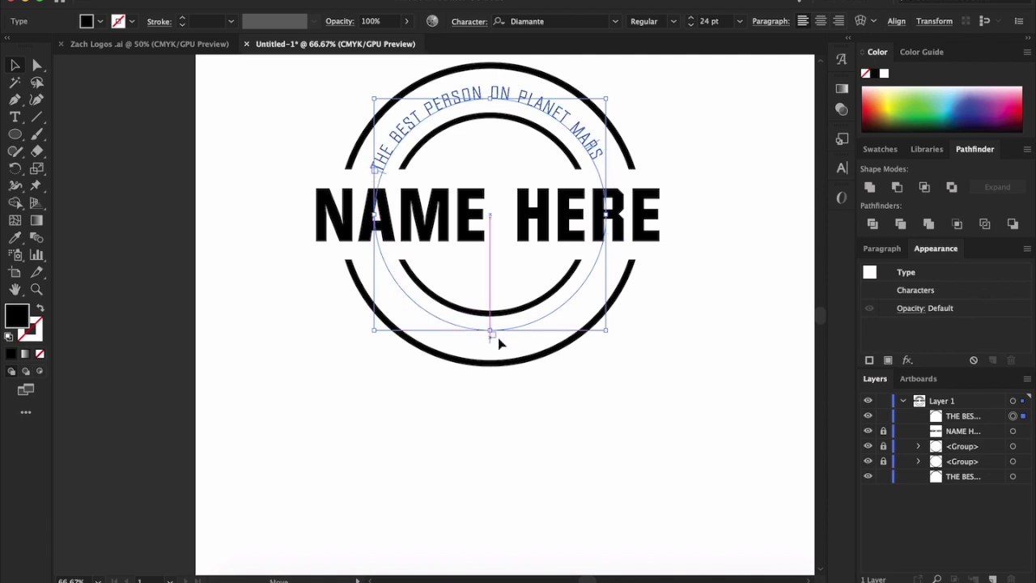
pyautogui.press('a')
pyautogui.moveTo(384, 177); pyautogui.dragTo(397, 285)
pyautogui.press('v')
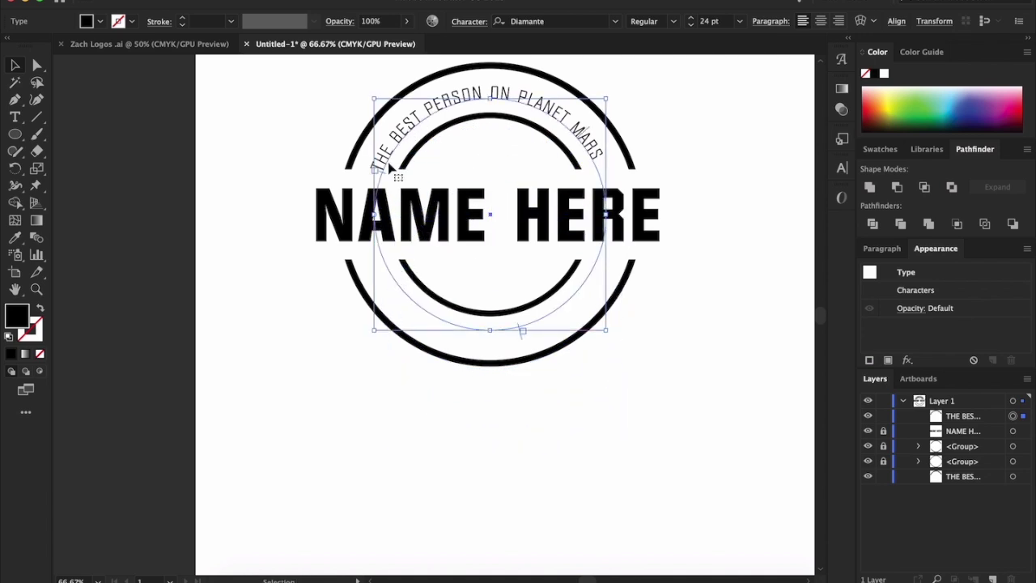
pyautogui.moveTo(381, 176); pyautogui.dragTo(508, 331)
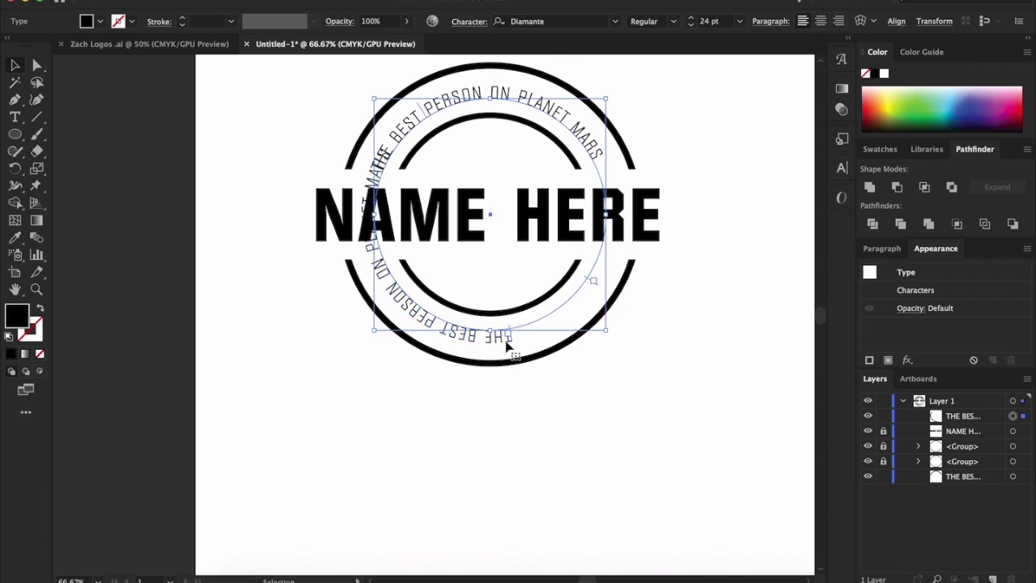
pyautogui.moveTo(512, 341); pyautogui.dragTo(544, 323)
pyautogui.press('Delete')
# Copy the curved top slogan and Paste in Place an exact duplicate over it.
pyautogui.click(508, 93)
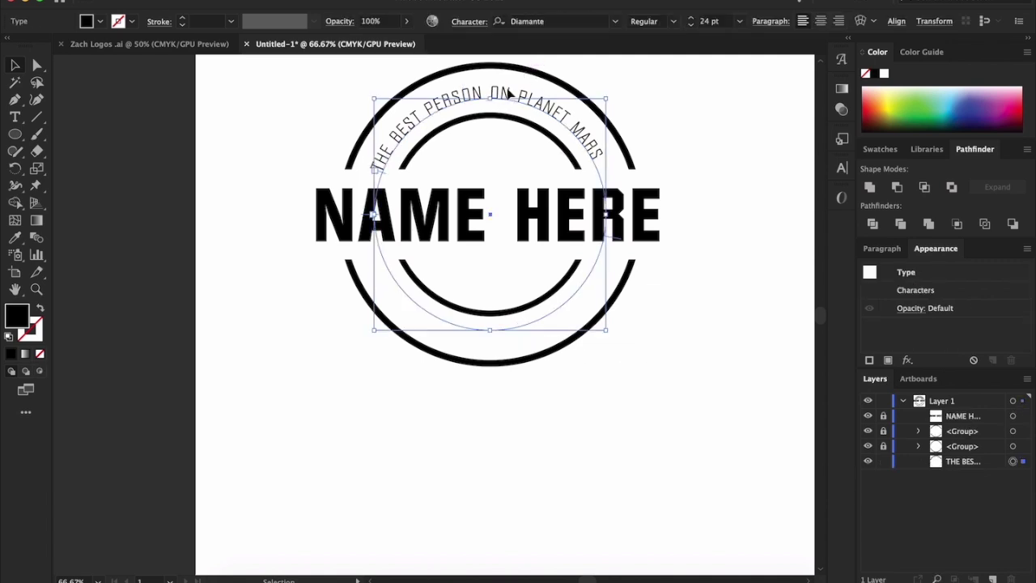
pyautogui.press('a')
pyautogui.click(154, 0)
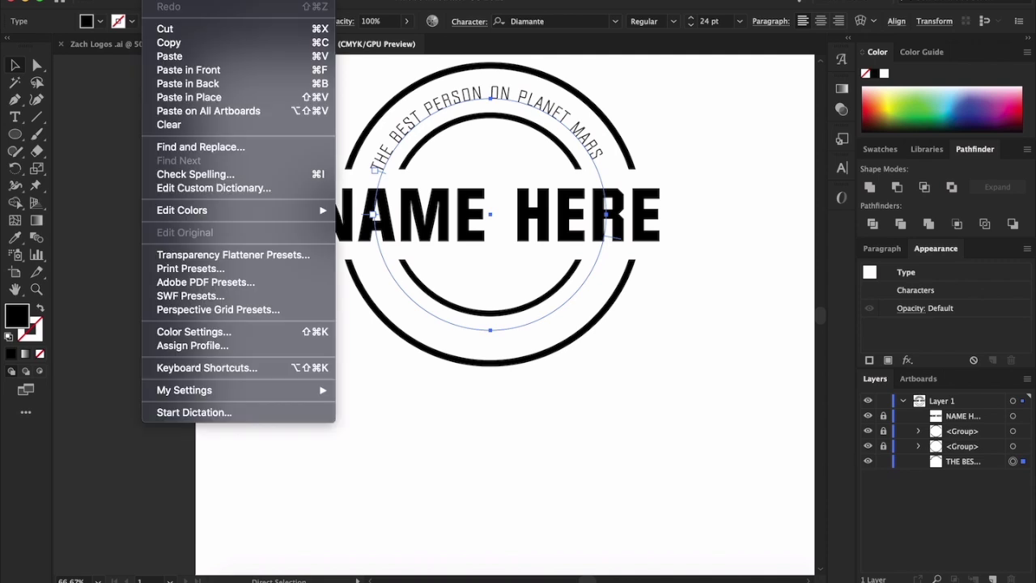
pyautogui.click(209, 98)
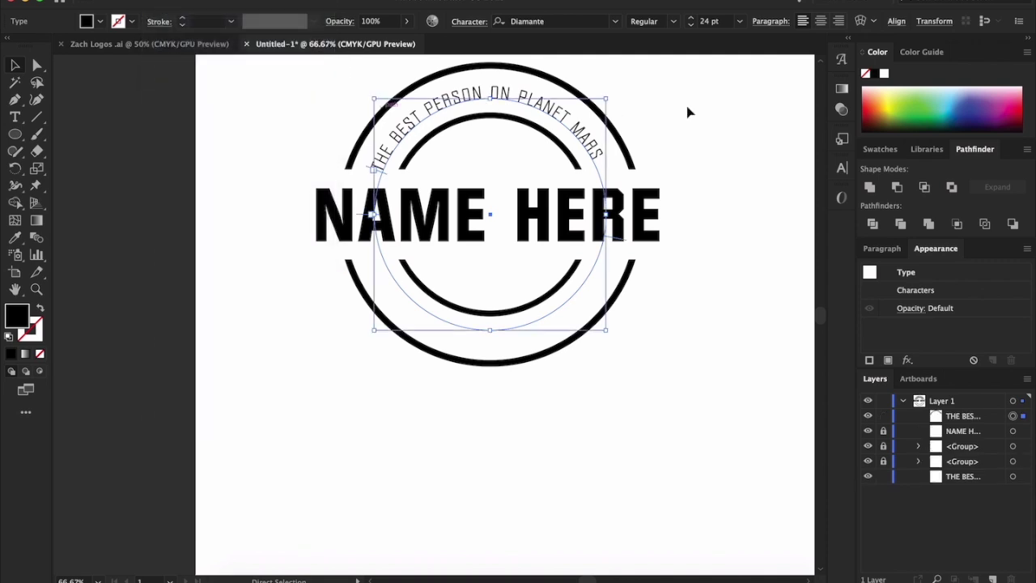
pyautogui.click(153, 0)
pyautogui.moveTo(191, 0)
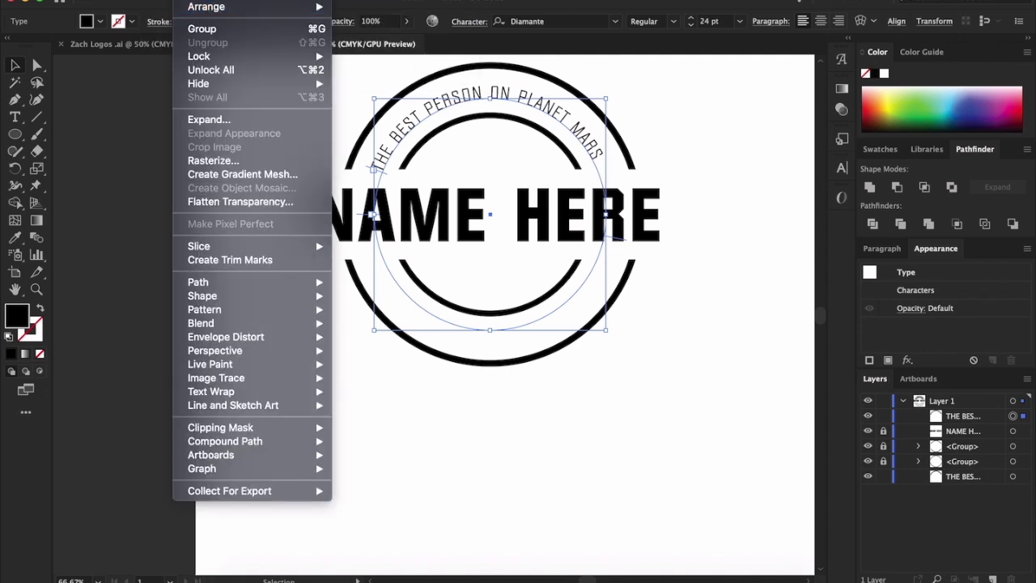
pyautogui.moveTo(245, 281)
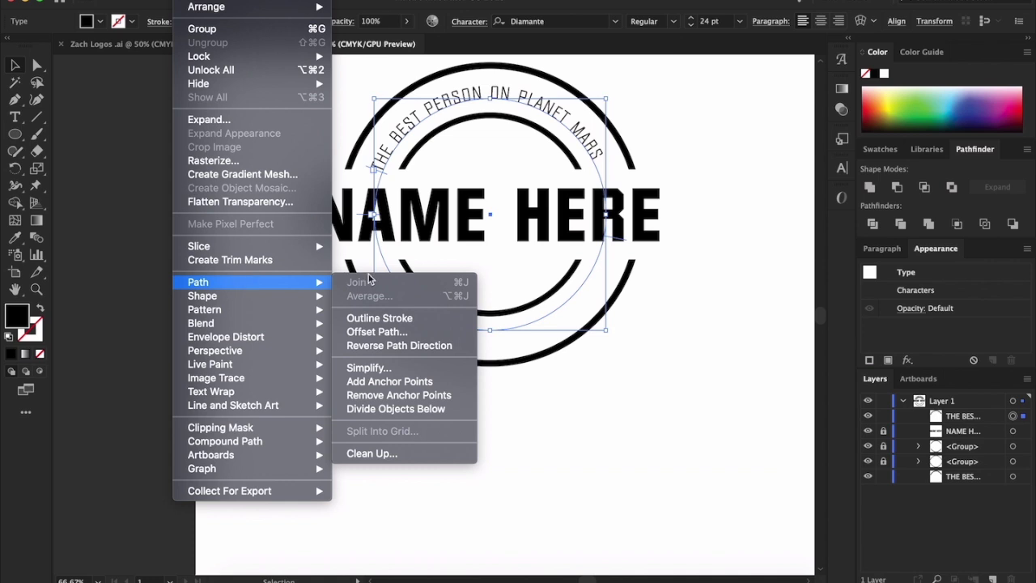
# Flip the duplicate slogan to the bottom arc with Align to Path set to Ascender, then hide NAME HERE.
pyautogui.click(515, 110)
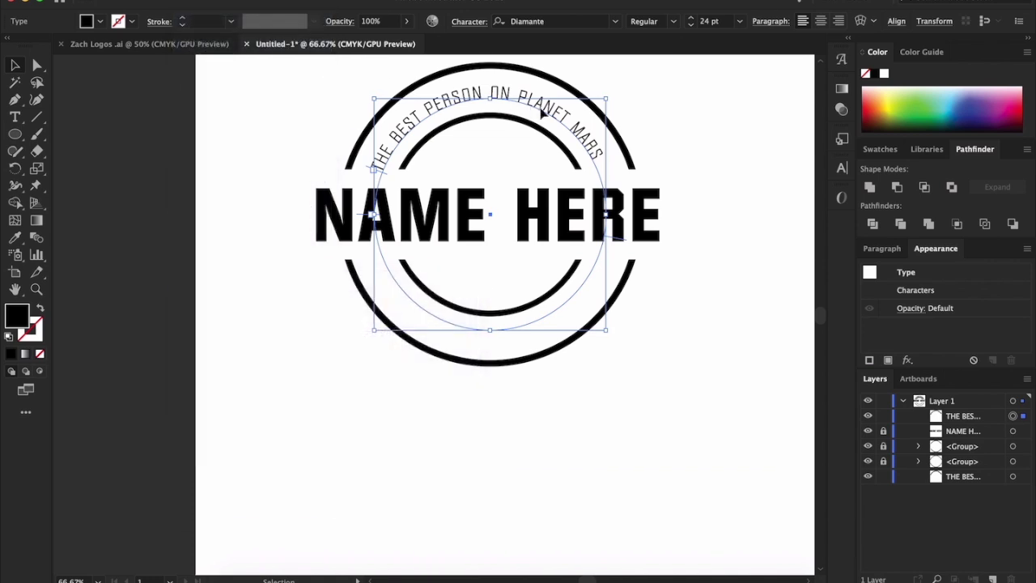
pyautogui.click(344, 0)
pyautogui.moveTo(312, 0)
pyautogui.moveTo(272, 0)
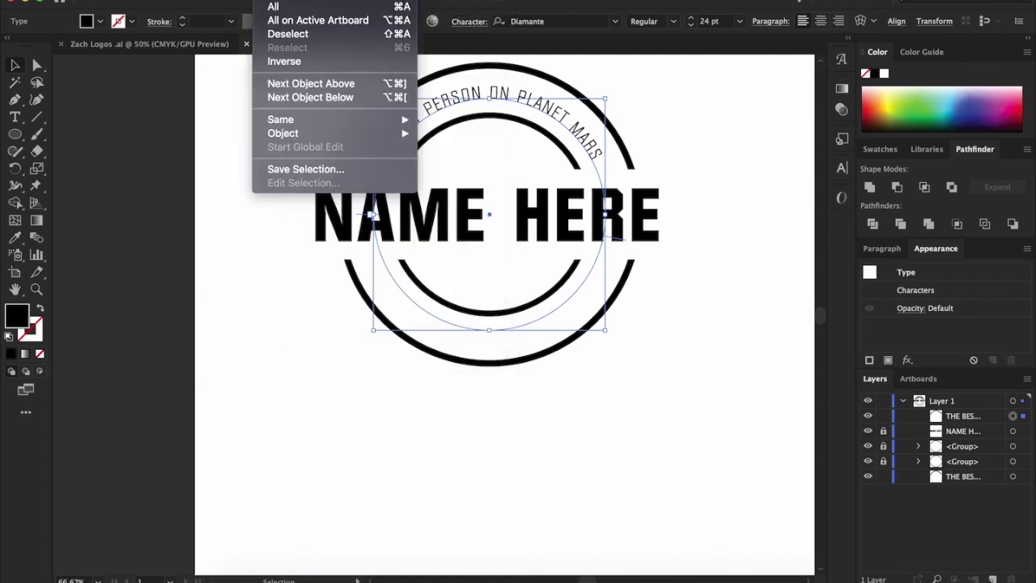
pyautogui.moveTo(239, 0)
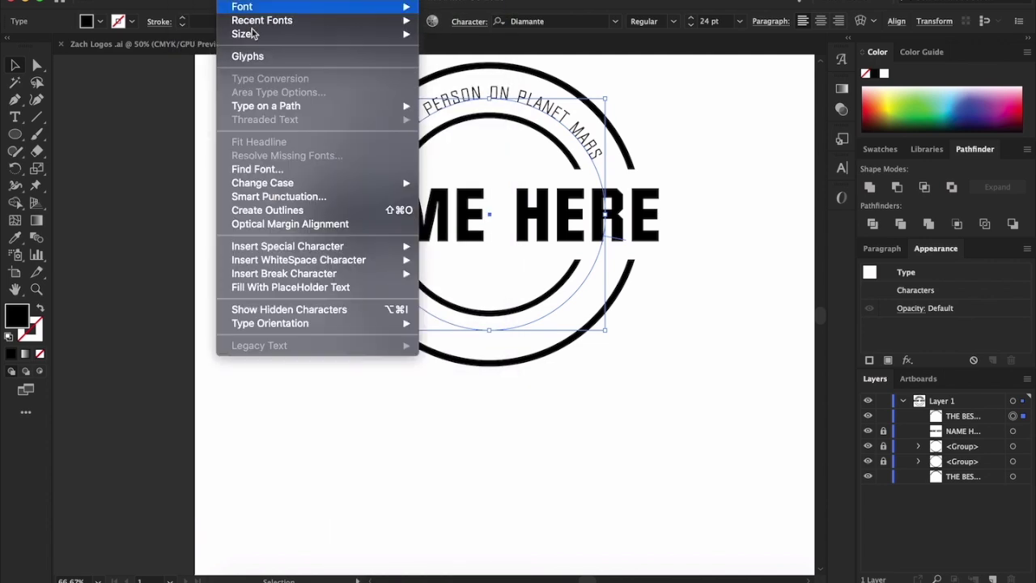
pyautogui.moveTo(253, 34)
pyautogui.moveTo(363, 109)
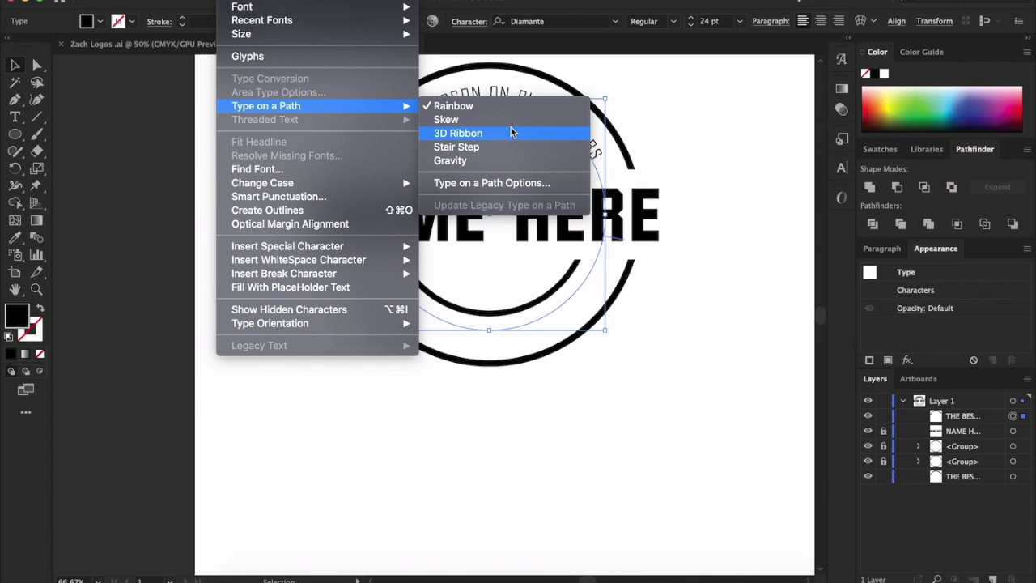
pyautogui.click(492, 183)
pyautogui.click(690, 359)
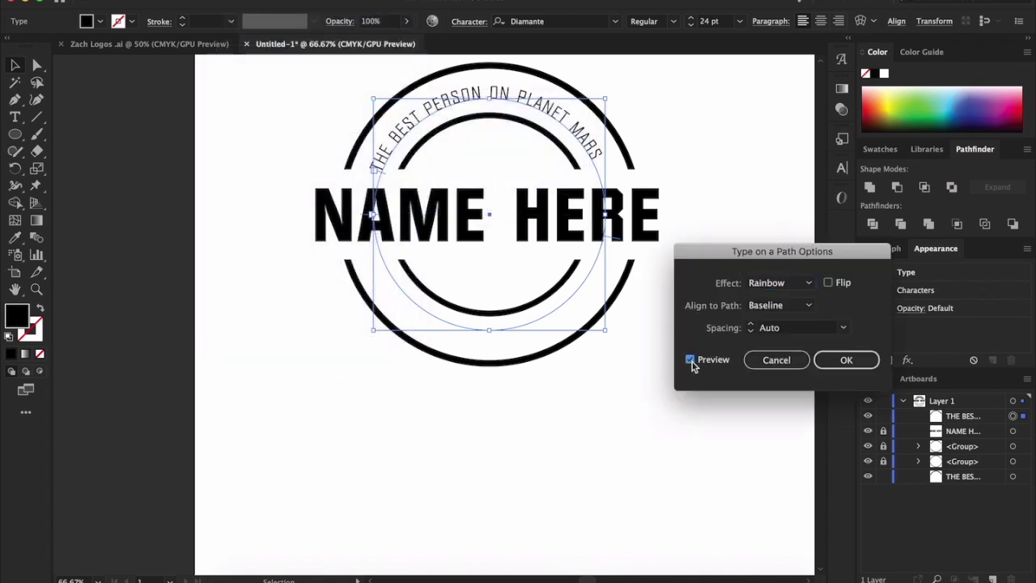
pyautogui.click(828, 283)
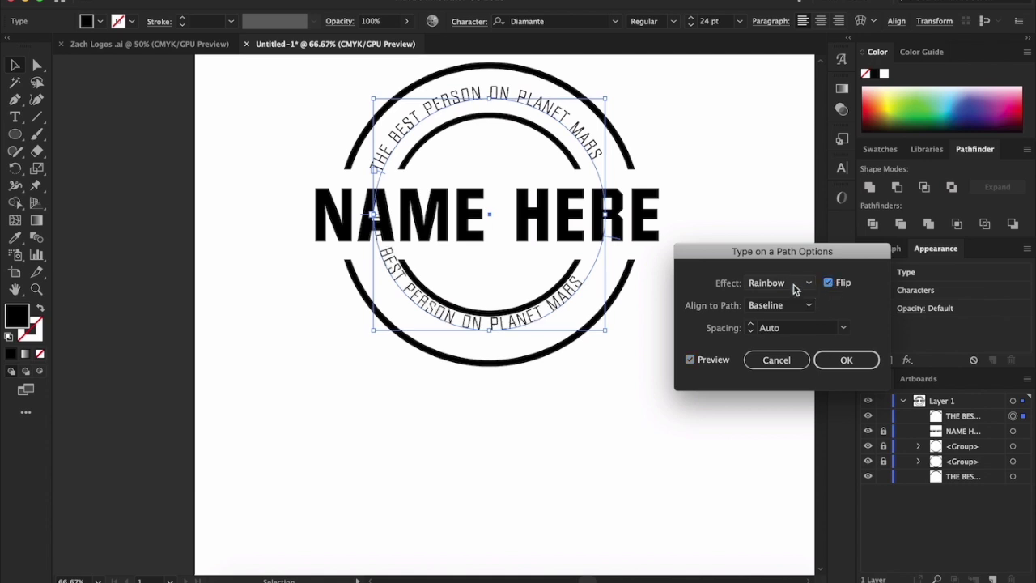
pyautogui.click(762, 307)
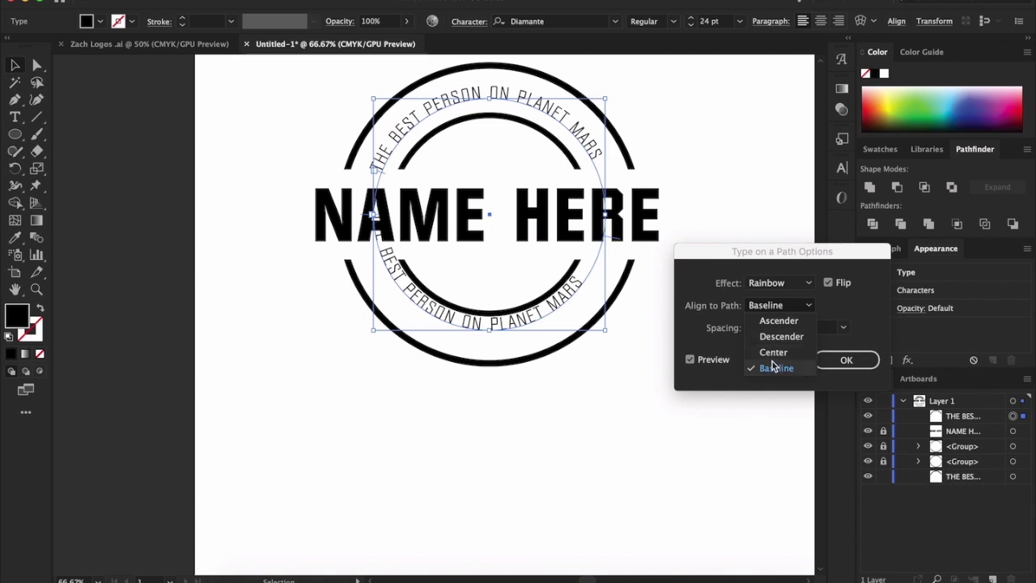
pyautogui.click(776, 322)
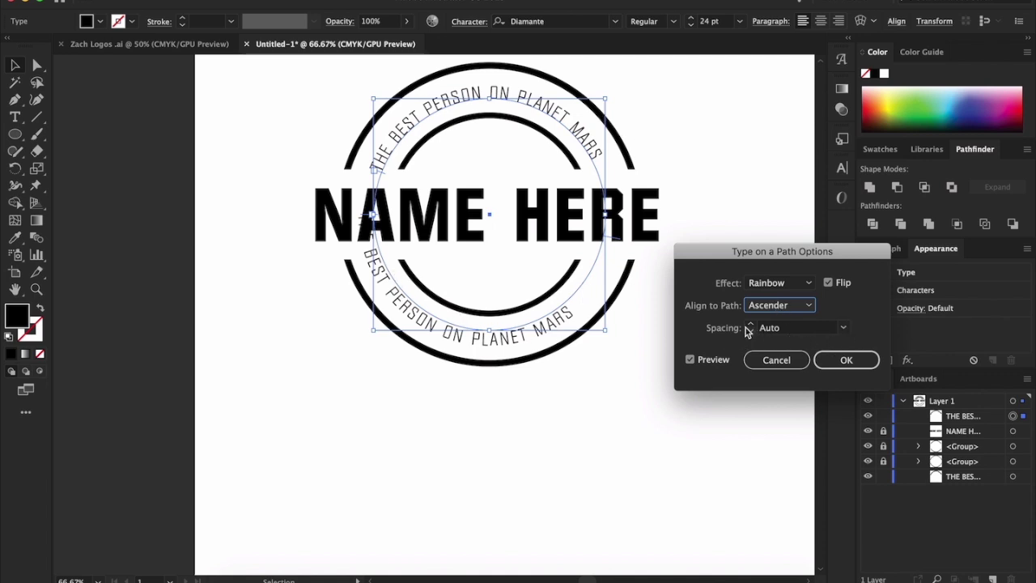
pyautogui.click(836, 361)
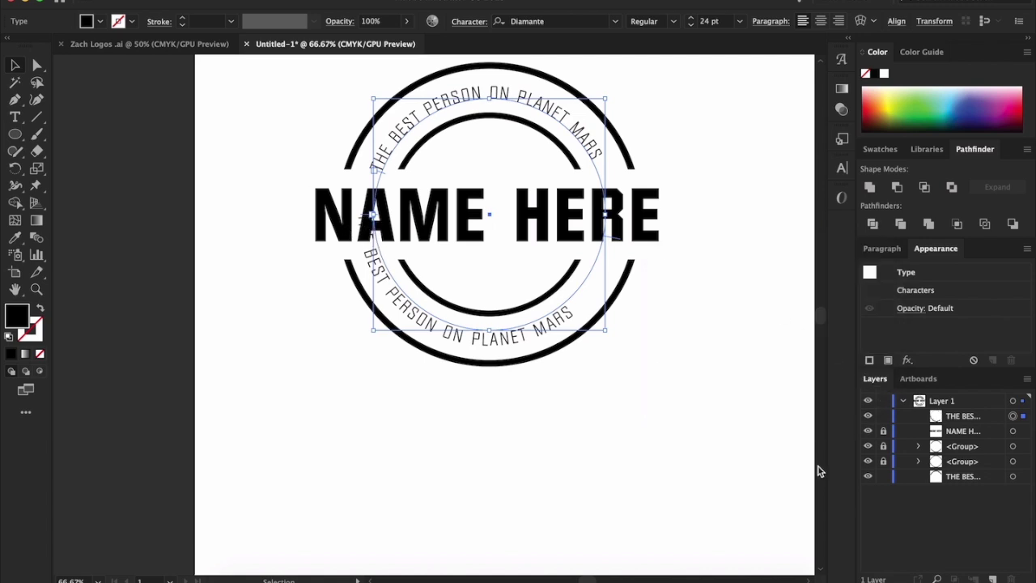
pyautogui.click(868, 430)
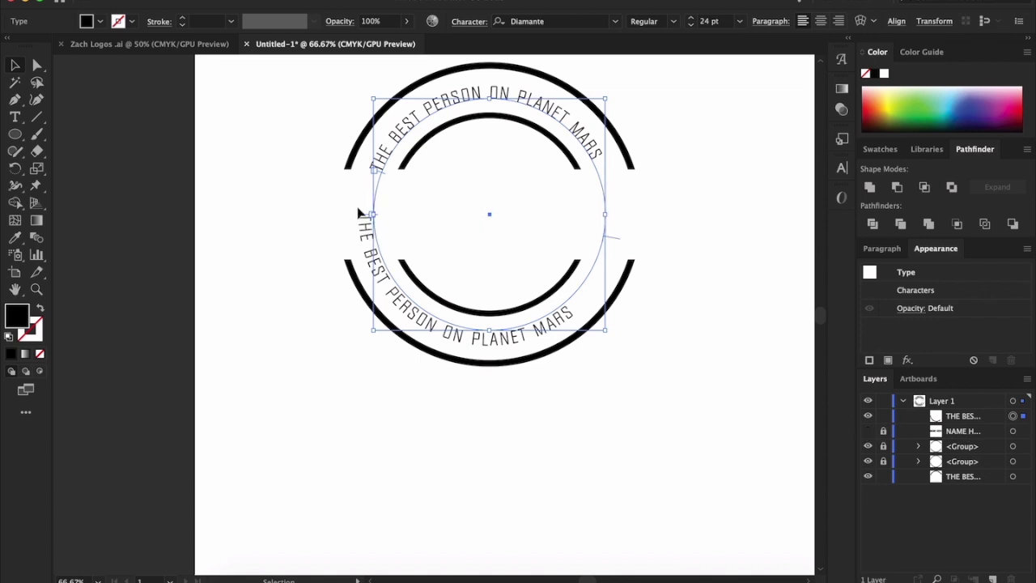
# Slide the bottom text around the circle and select all of its characters.
pyautogui.moveTo(363, 217); pyautogui.dragTo(368, 263)
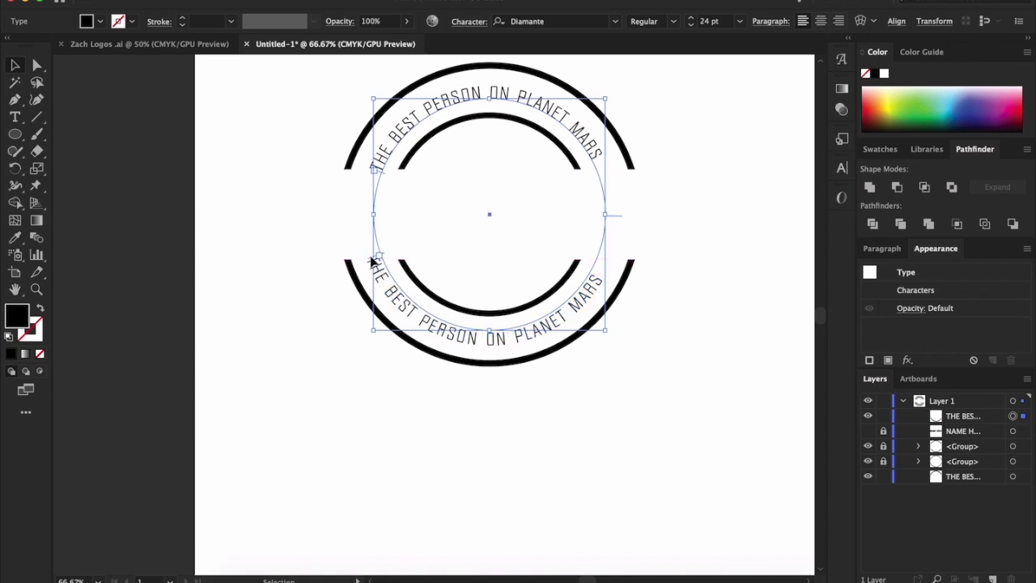
pyautogui.moveTo(374, 259); pyautogui.dragTo(354, 265)
pyautogui.click(280, 217)
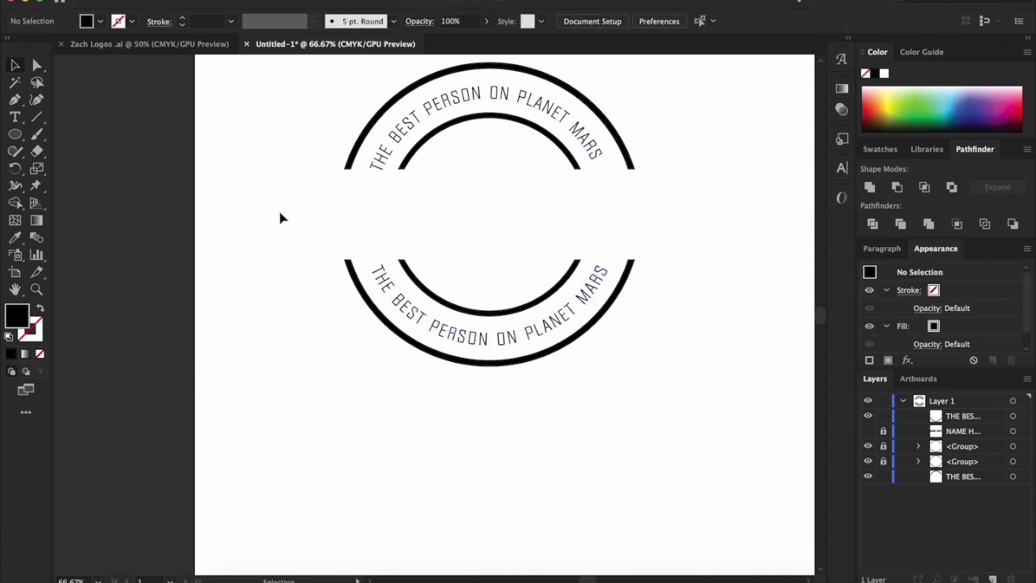
pyautogui.click(597, 304)
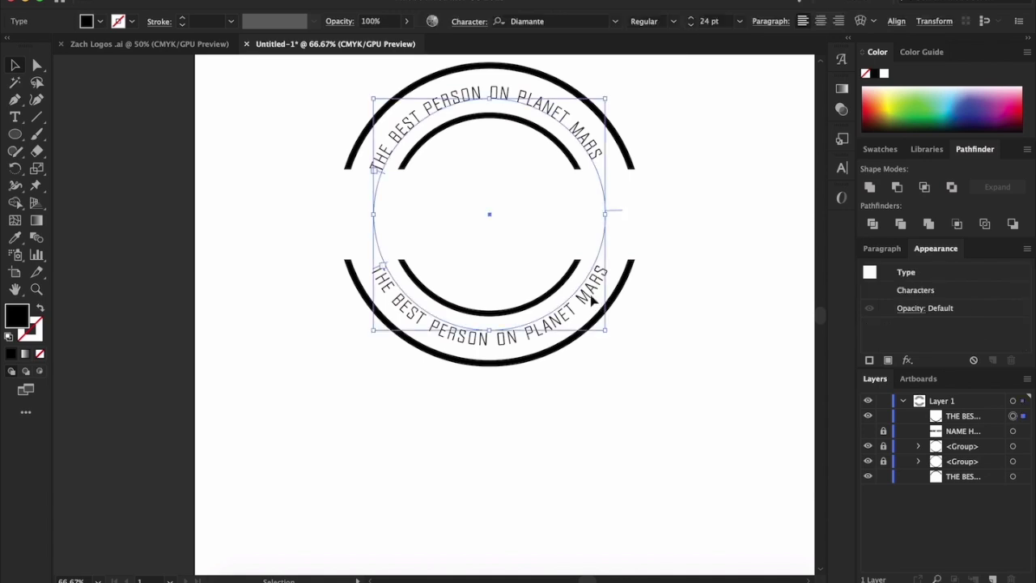
pyautogui.click(592, 297)
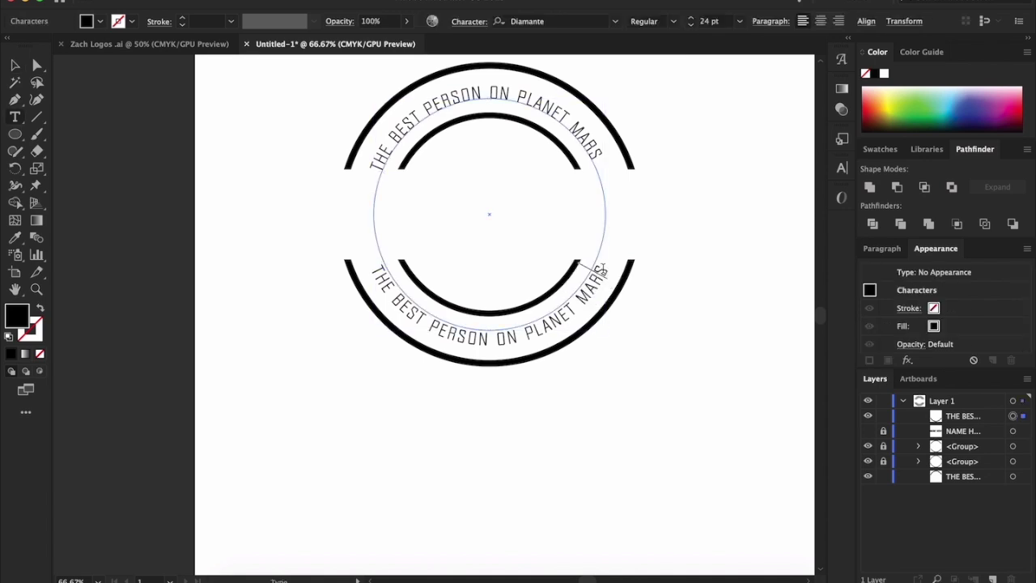
pyautogui.moveTo(603, 268); pyautogui.dragTo(372, 270)
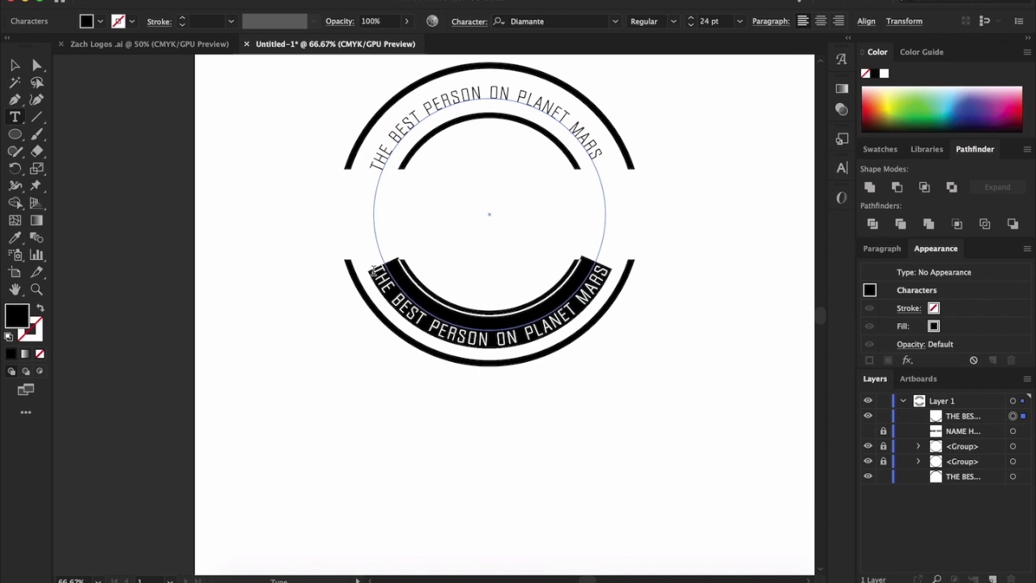
# Retype the bottom text as ESTABLISHED 2250 and centre it along the lower arc.
pyautogui.write('ESTABLISHED')
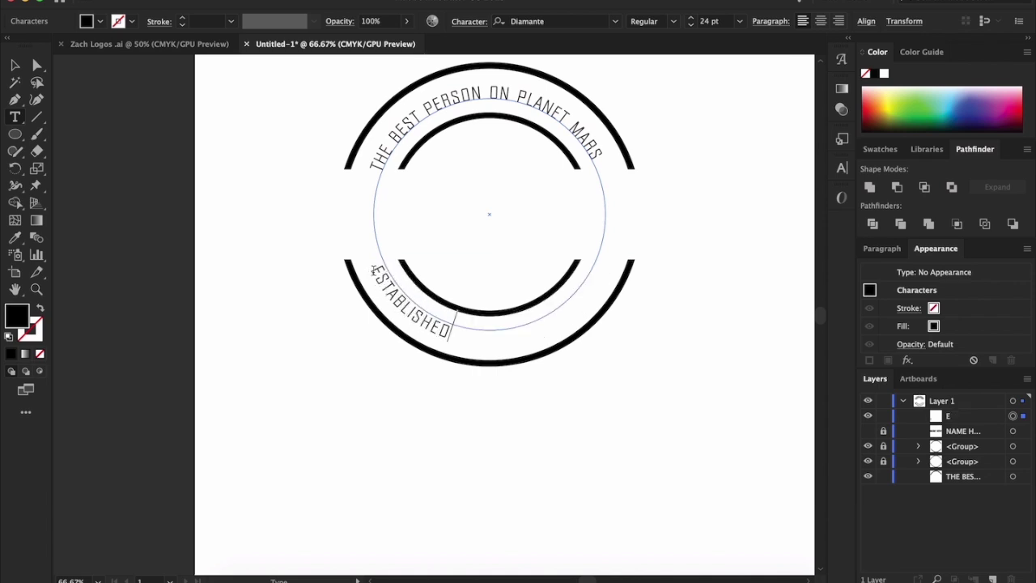
pyautogui.write(' 205')
pyautogui.press('BackSpace')
pyautogui.press('BackSpace')
pyautogui.write('22')
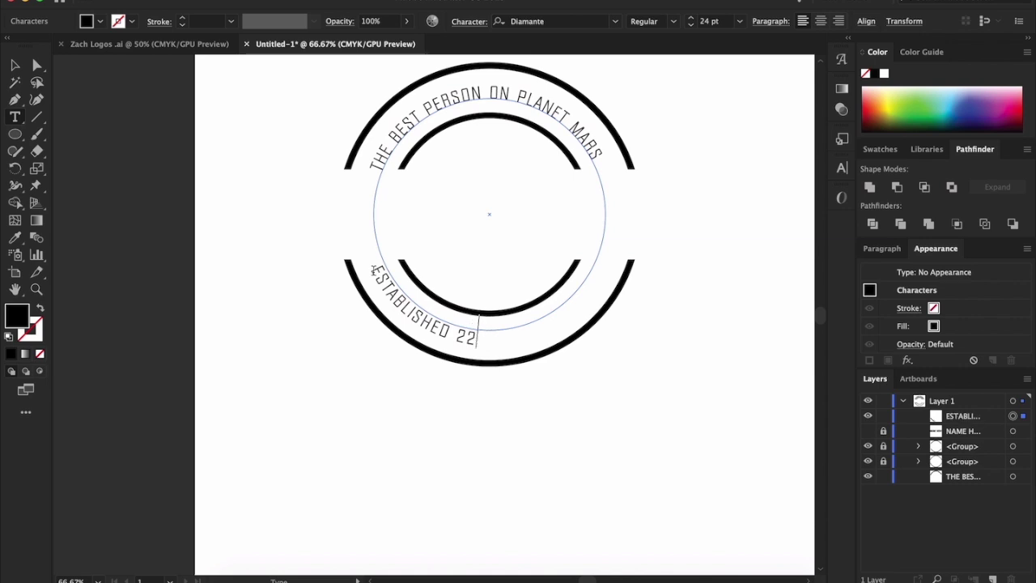
pyautogui.write('50')
pyautogui.press('BackSpace')
pyautogui.press('BackSpace')
pyautogui.press('BackSpace')
pyautogui.write('50')
pyautogui.press('Escape')
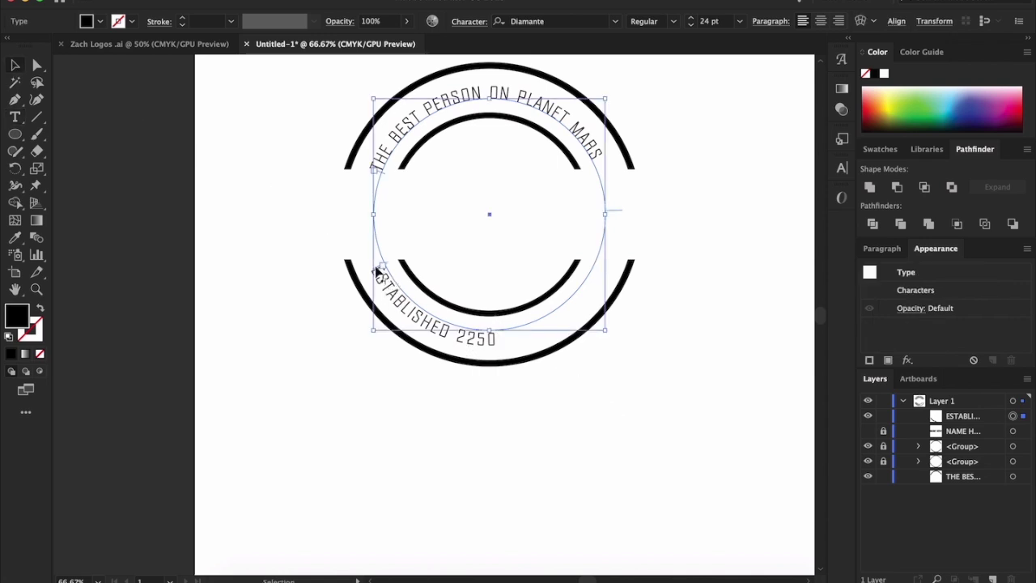
pyautogui.moveTo(377, 272); pyautogui.dragTo(421, 326)
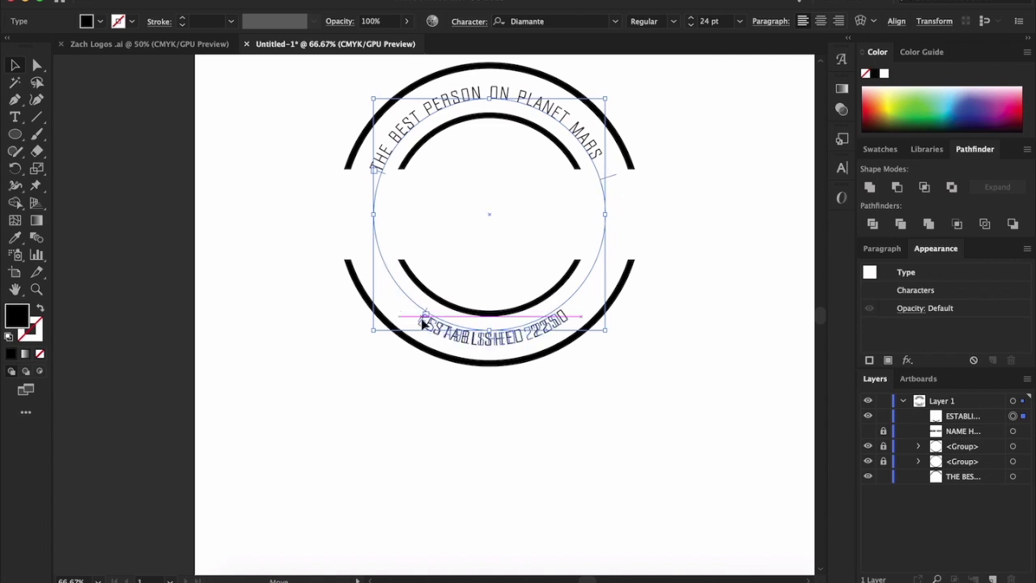
pyautogui.click(608, 450)
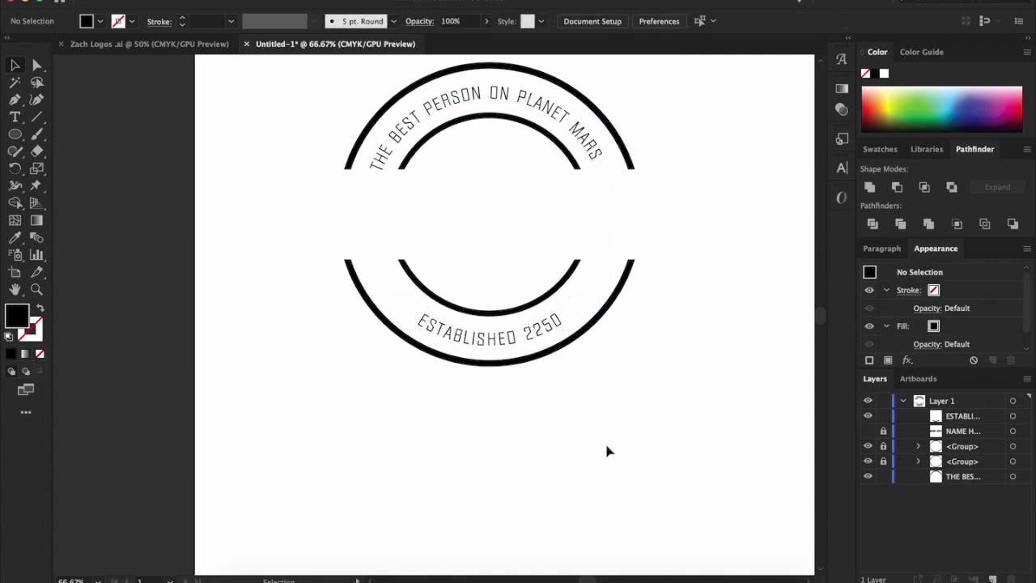
# Make the NAME HERE layer visible again, then select and deselect the whole logo.
pyautogui.click(869, 431)
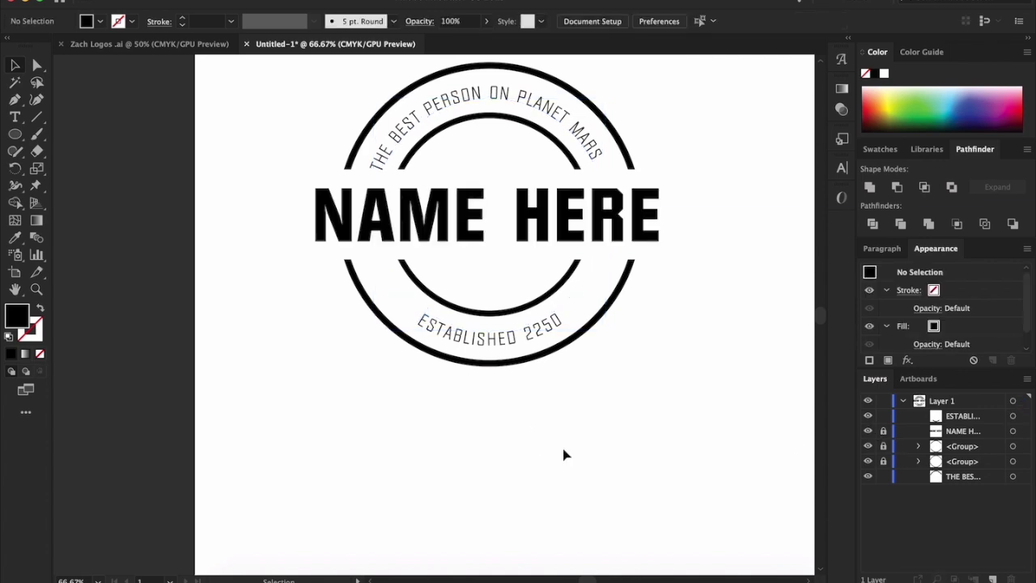
pyautogui.scroll(2, 565, 455)
pyautogui.hscroll(-1, 565, 455)
pyautogui.moveTo(340, 162); pyautogui.dragTo(684, 446)
pyautogui.click(688, 446)
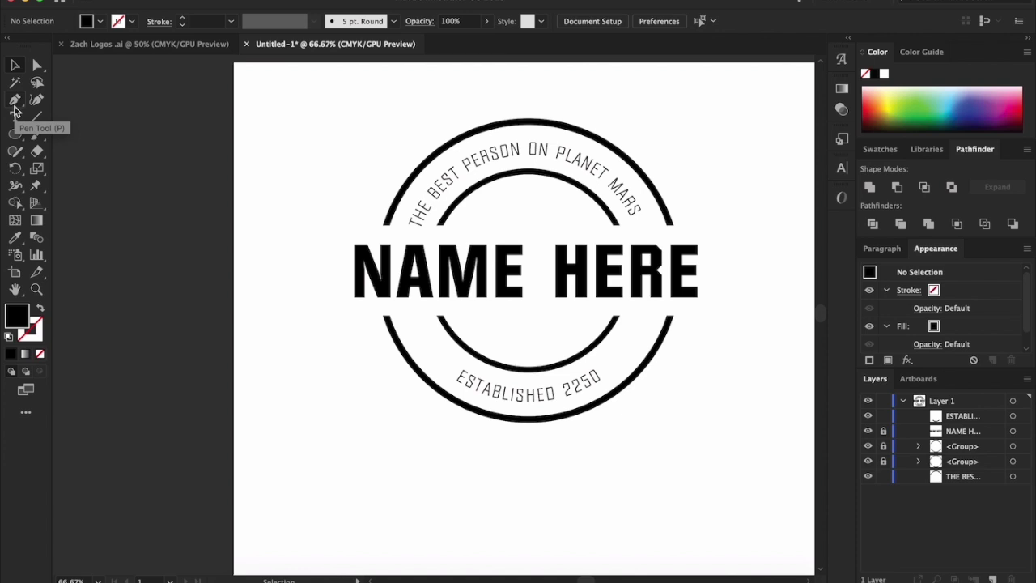
pyautogui.click(14, 133)
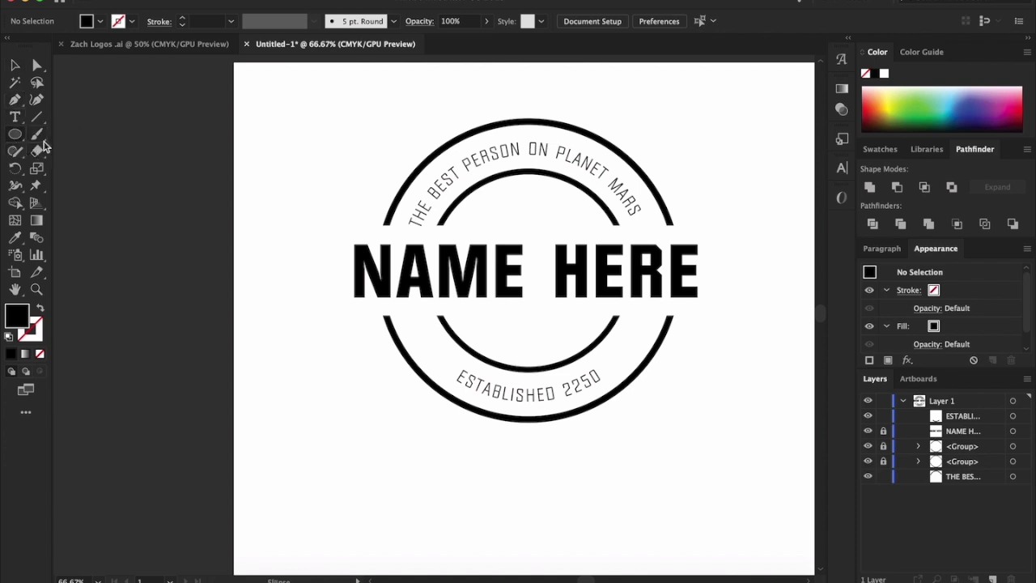
pyautogui.click(15, 64)
# Unlock the NAME HERE text and both <Group> layers in the Layers panel.
pyautogui.moveTo(883, 432); pyautogui.dragTo(883, 461)
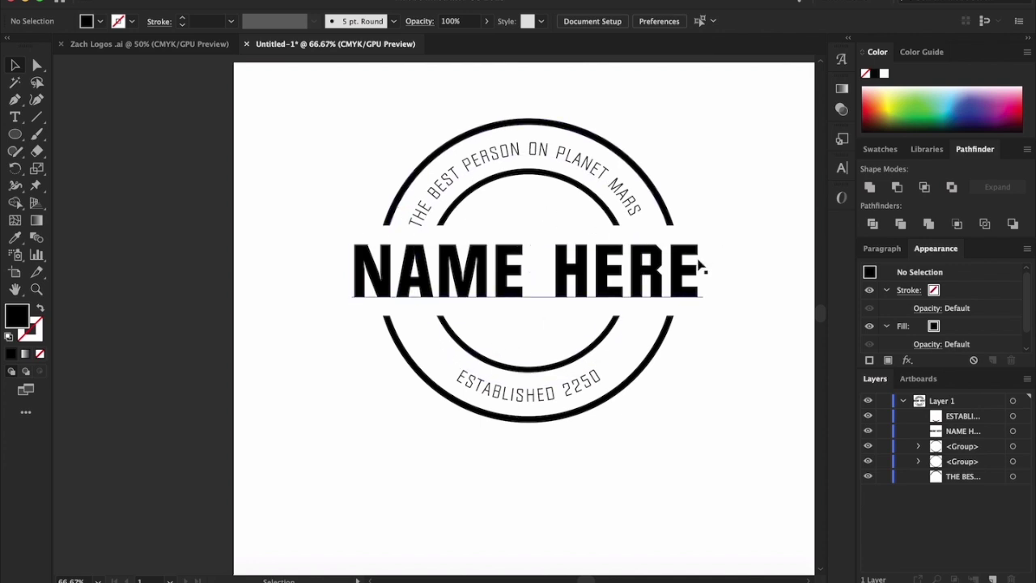
pyautogui.scroll(1, 773, 259)
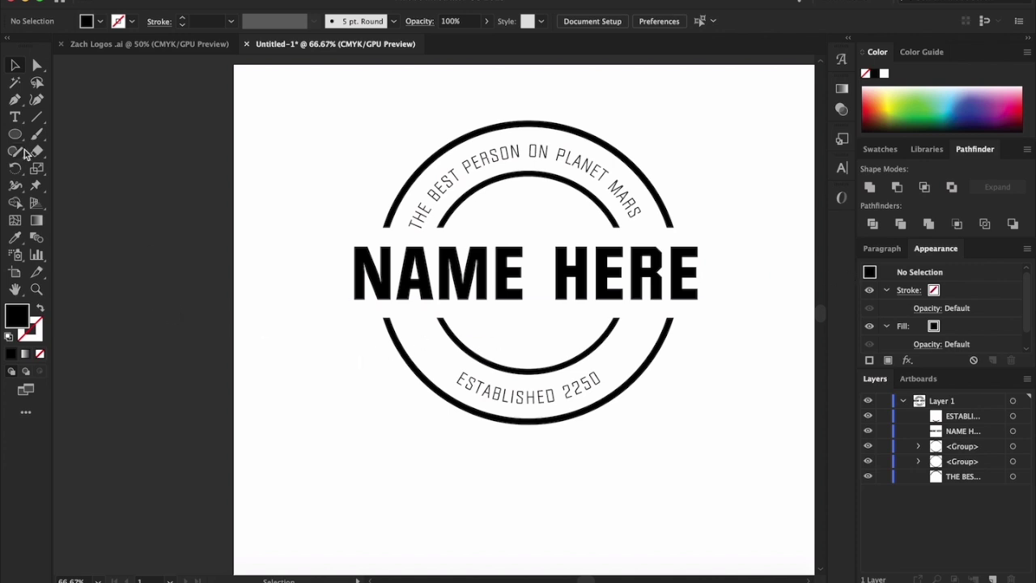
pyautogui.moveTo(22, 138); pyautogui.dragTo(93, 168)
pyautogui.click(14, 99)
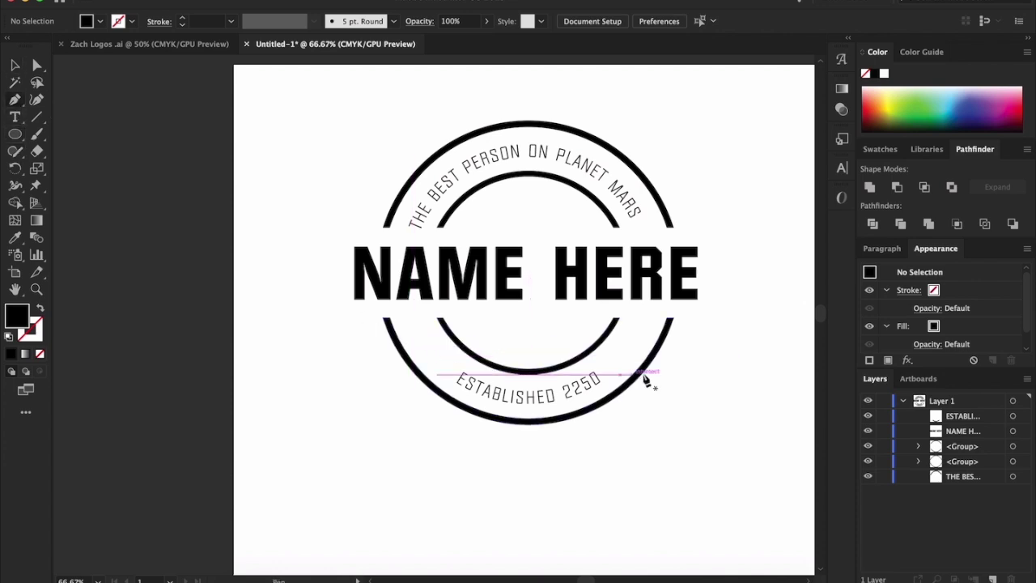
pyautogui.press('v')
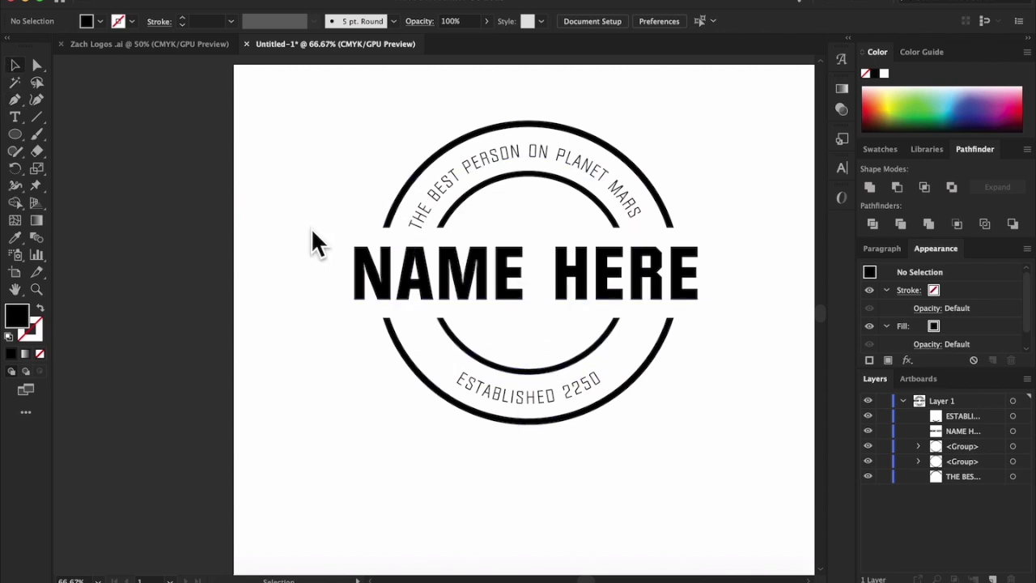
pyautogui.scroll(-2, 312, 235)
pyautogui.scroll(4, 307, 246)
# Convert NAME HERE to outlines with Create Outlines and nudge it slightly right.
pyautogui.click(572, 287)
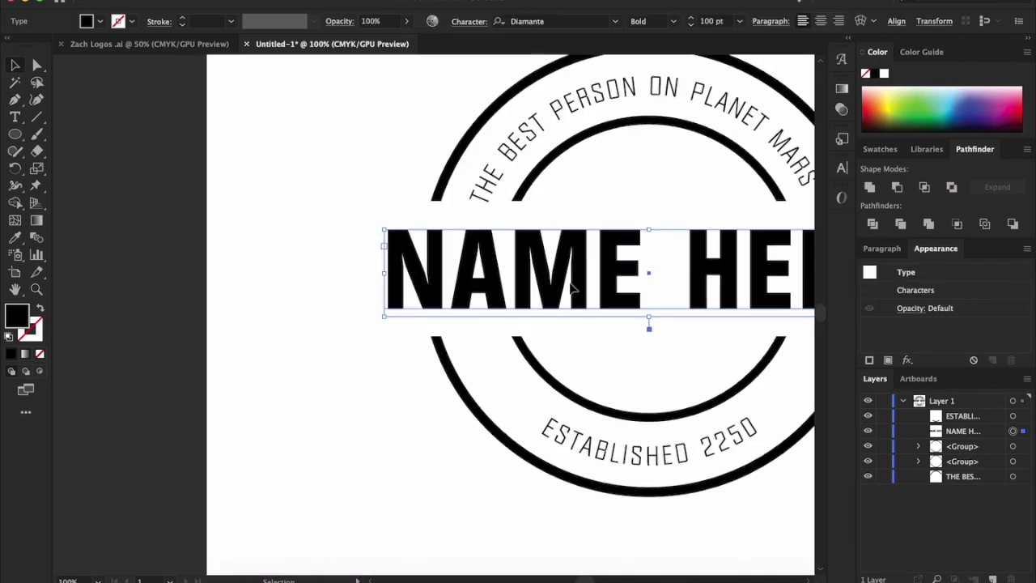
pyautogui.doubleClick(474, 306)
pyautogui.hotkey('ctrl', 'a')
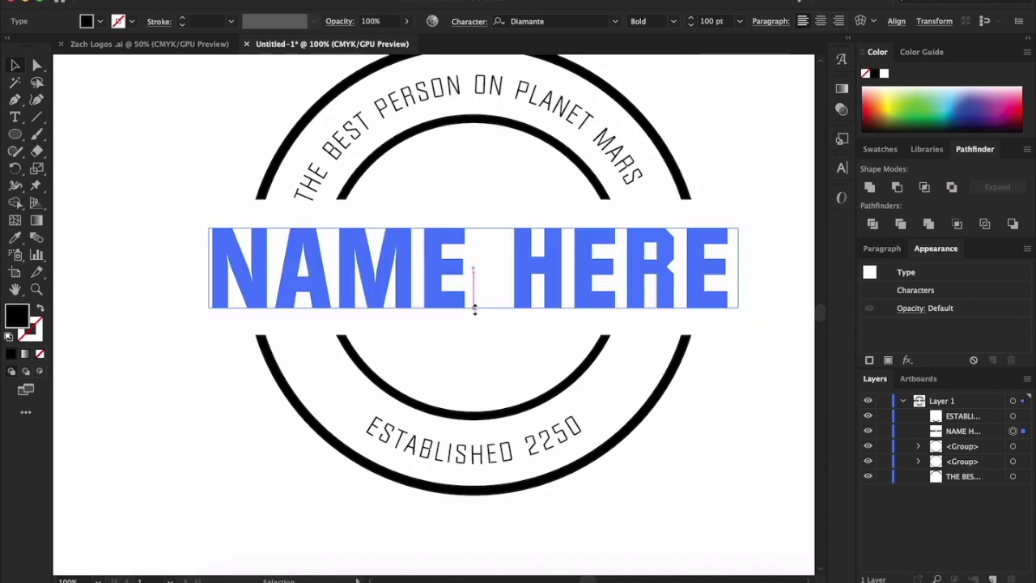
pyautogui.press('Escape')
pyautogui.click(236, 2)
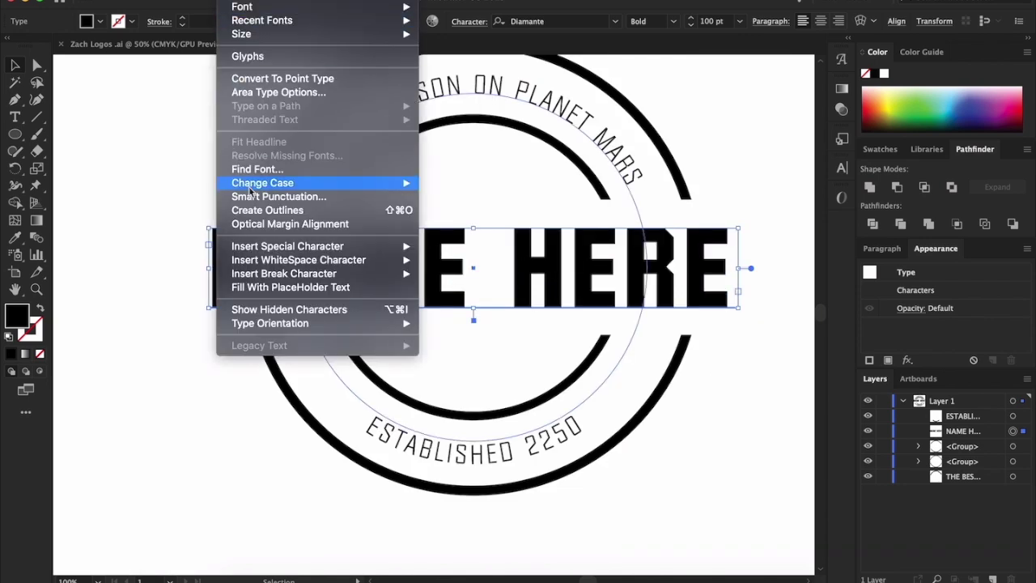
pyautogui.click(275, 212)
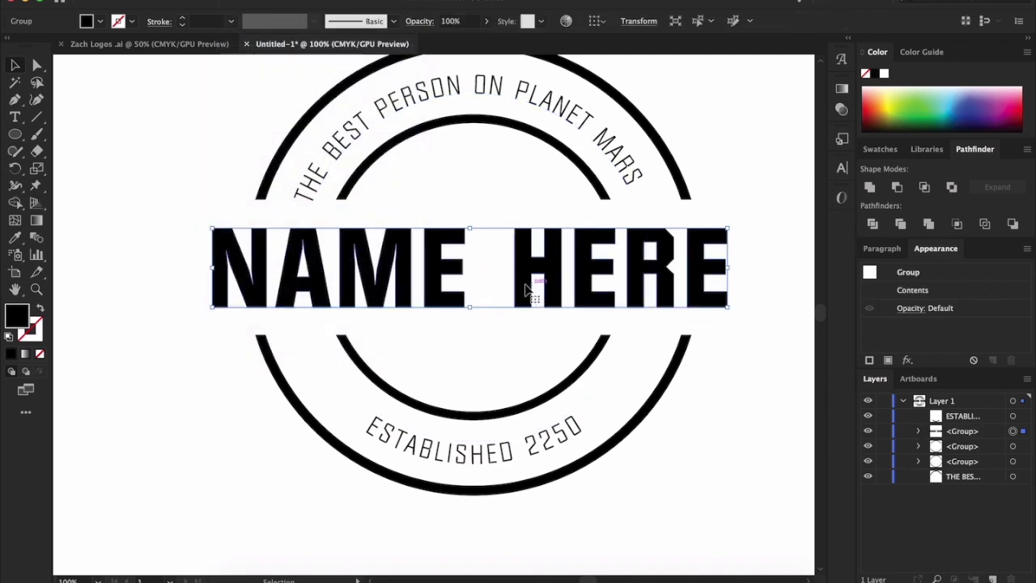
pyautogui.moveTo(520, 289); pyautogui.dragTo(523, 289)
# Apply an Arc Lower warp effect to NAME HERE with a -4% bend.
pyautogui.click(312, 2)
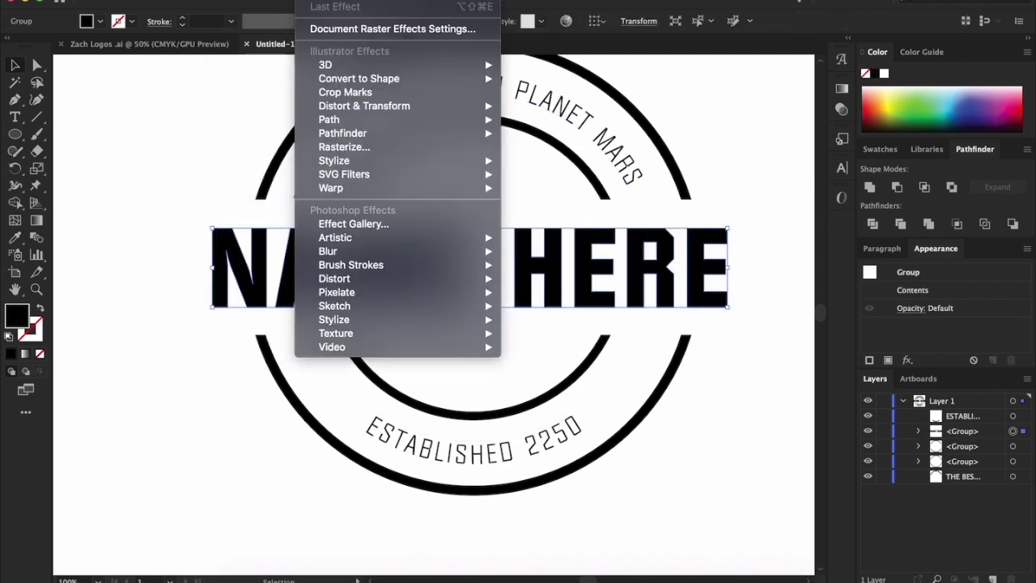
pyautogui.moveTo(384, 187)
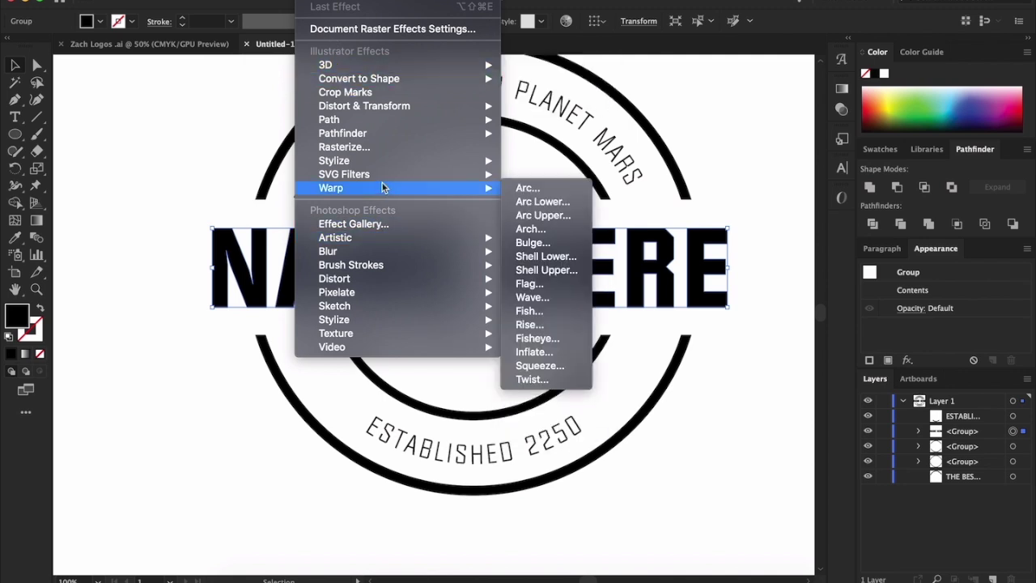
pyautogui.click(562, 201)
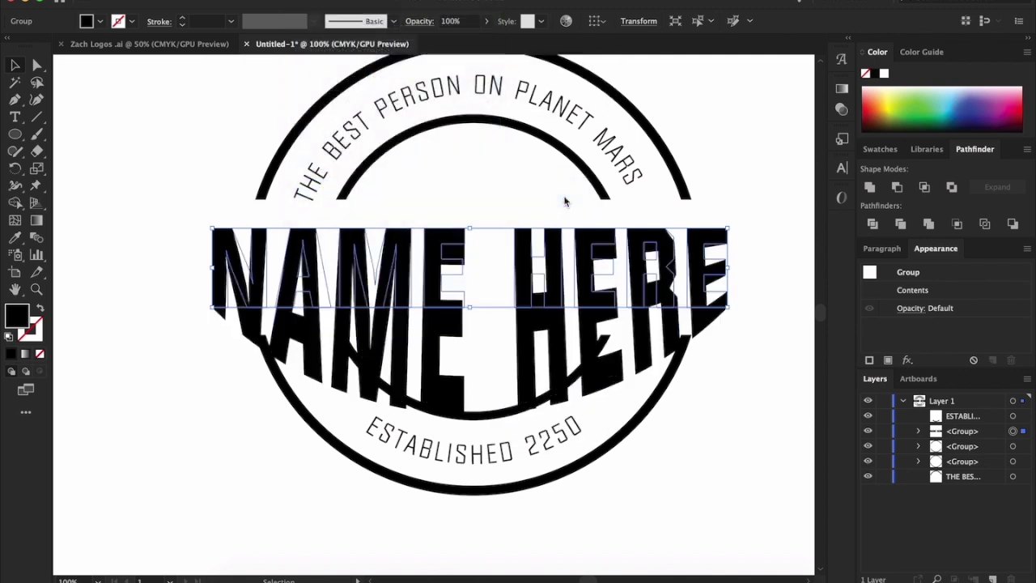
pyautogui.click(749, 67)
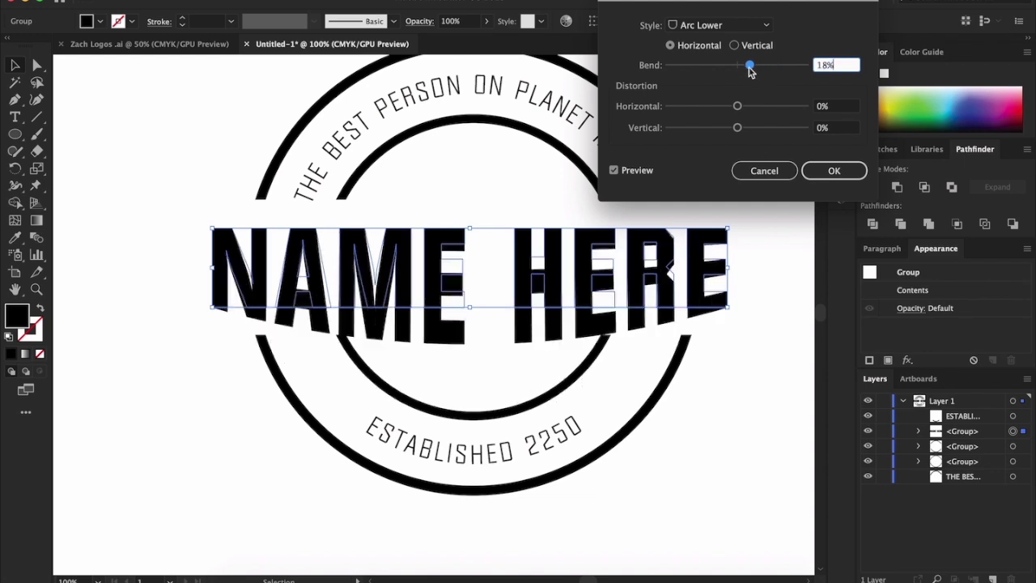
pyautogui.moveTo(749, 68); pyautogui.dragTo(734, 68)
pyautogui.click(830, 170)
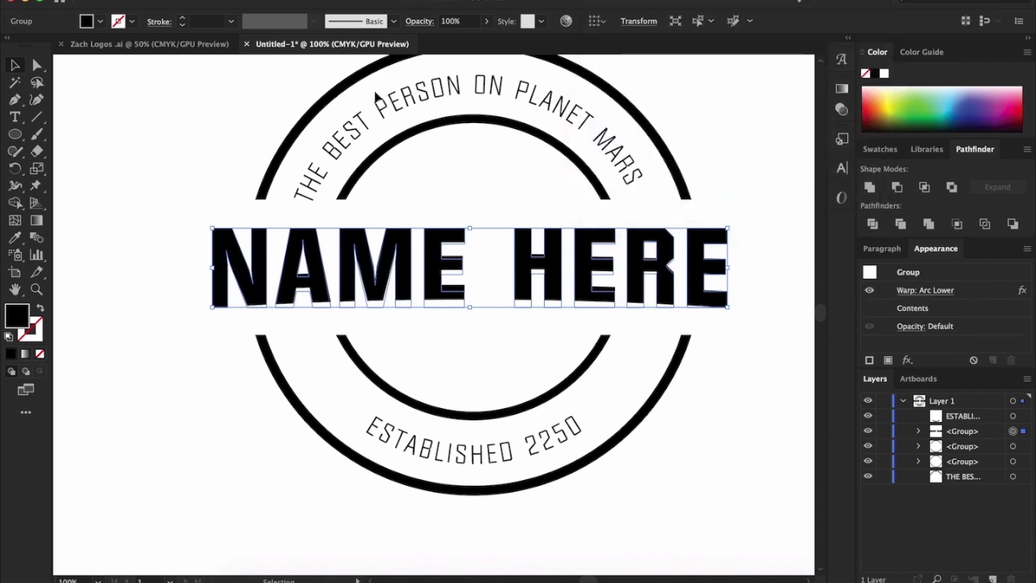
pyautogui.click(316, 0)
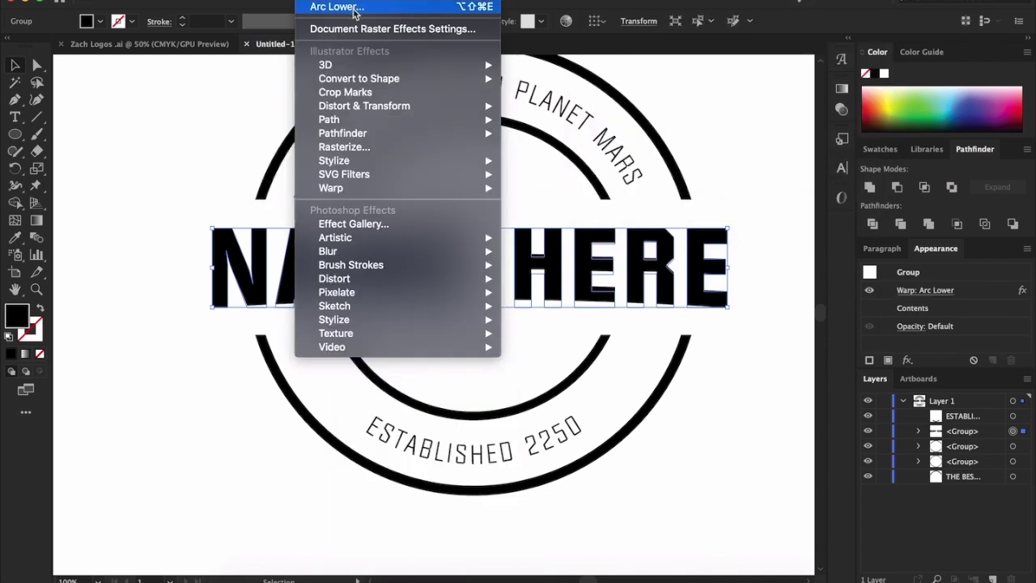
# Add an Arc Upper warp effect to NAME HERE, then deselect to view the result.
pyautogui.moveTo(364, 244)
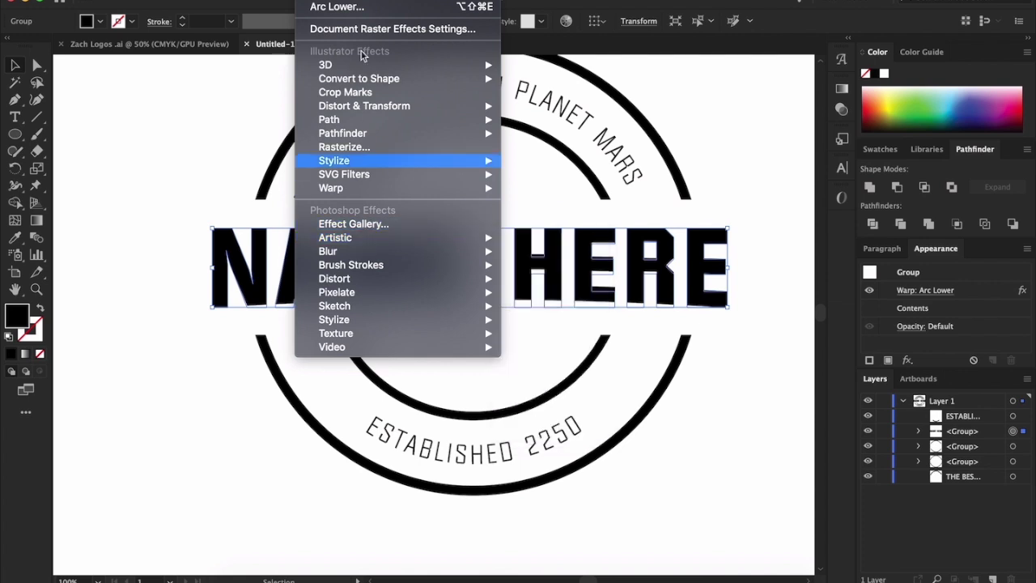
pyautogui.moveTo(362, 162)
pyautogui.moveTo(348, 187)
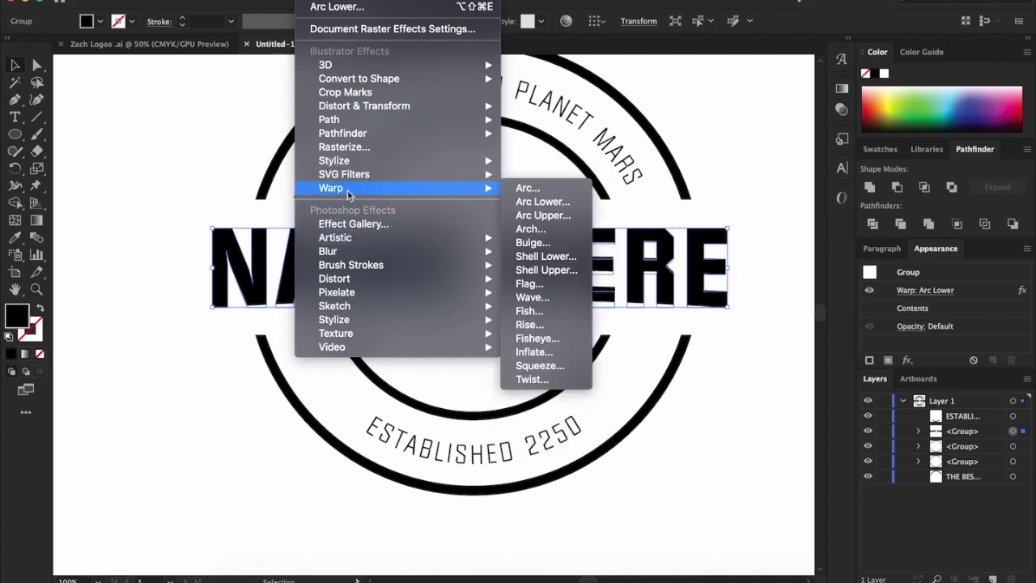
pyautogui.click(545, 219)
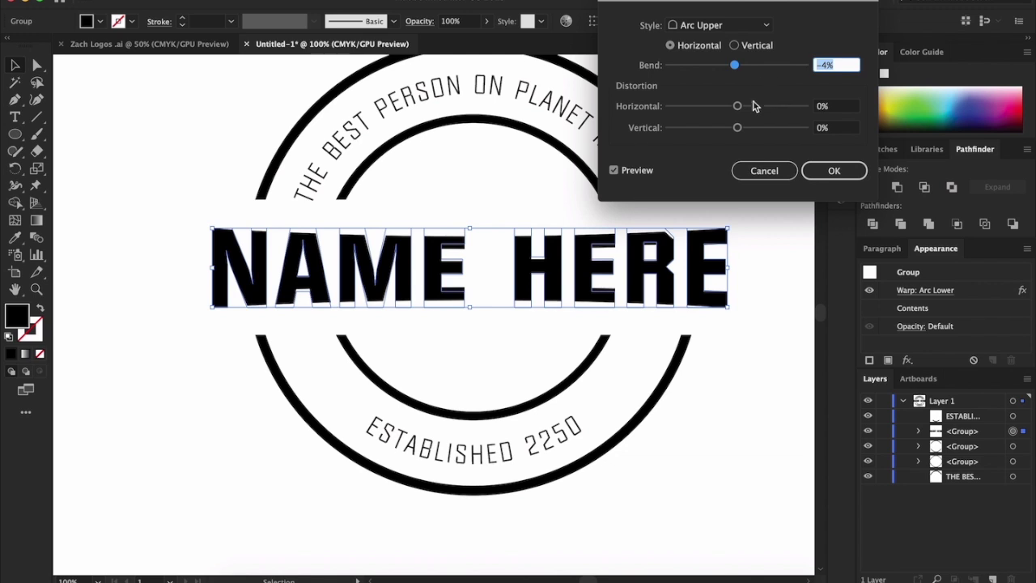
pyautogui.click(833, 170)
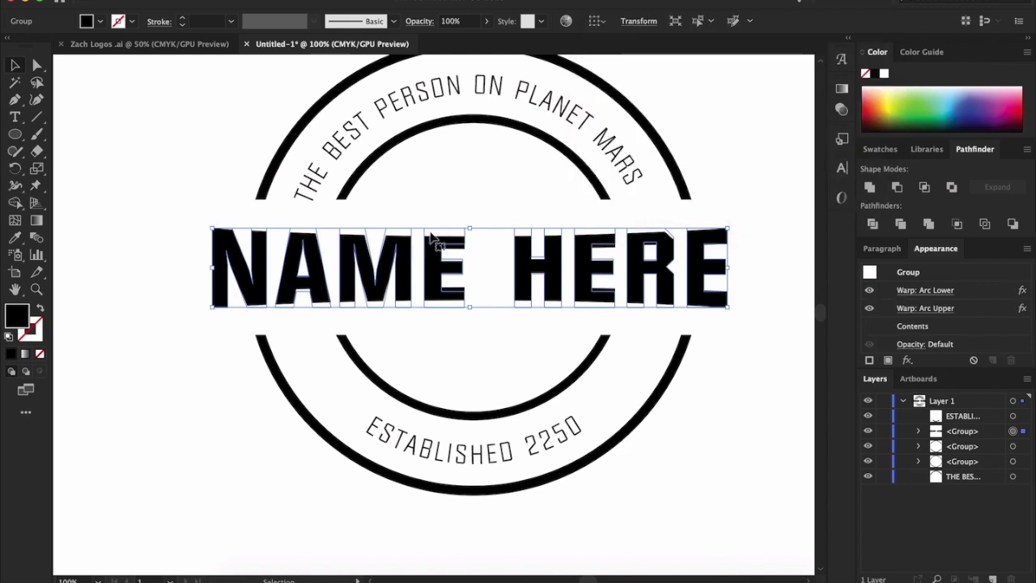
pyautogui.click(785, 378)
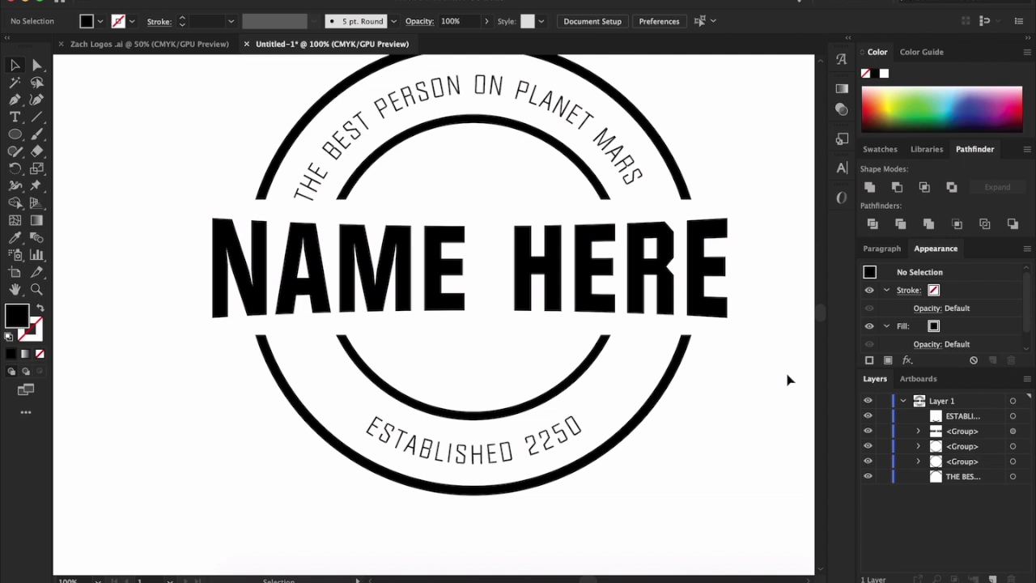
pyautogui.hotkey('ctrl', '-')
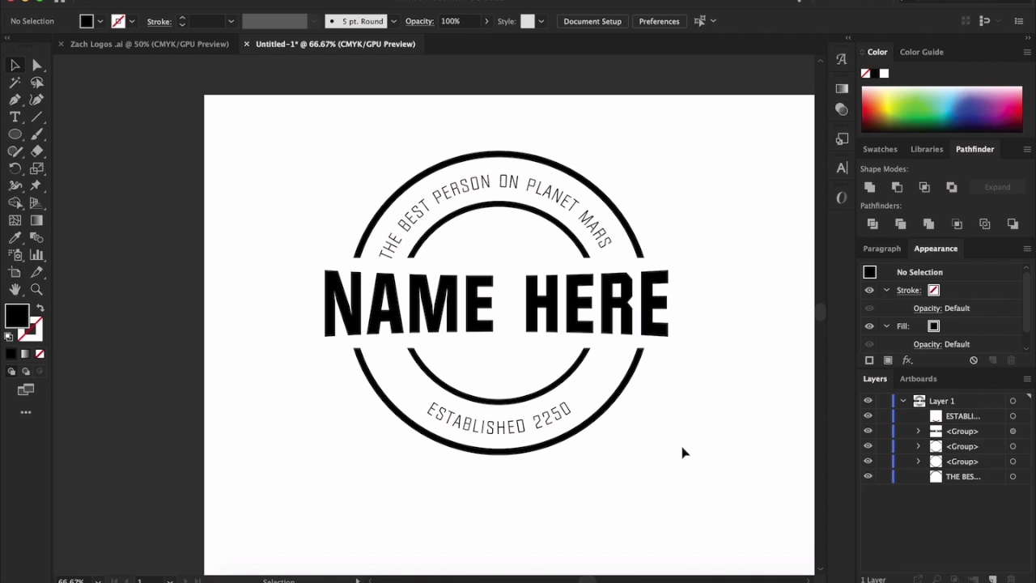
pyautogui.hotkey('ctrl', '-')
pyautogui.hotkey('ctrl', '-')
pyautogui.hotkey('ctrl', '-')
pyautogui.hotkey('ctrl', '-')
pyautogui.hotkey('ctrl', '-')
pyautogui.hotkey('ctrl', '-')
pyautogui.hotkey('ctrl', '-')
pyautogui.hotkey('ctrl', '-')
pyautogui.scroll(5, 483, 460)
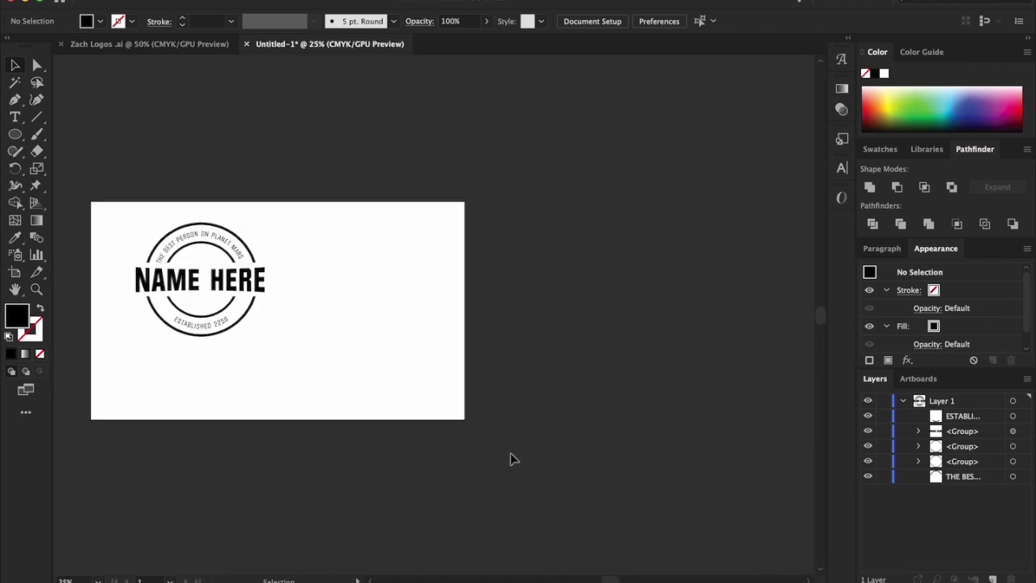
pyautogui.scroll(3, 510, 459)
pyautogui.scroll(5, 510, 459)
pyautogui.hscroll(-5, 510, 458)
pyautogui.moveTo(570, 448); pyautogui.dragTo(193, 187)
pyautogui.click(617, 344)
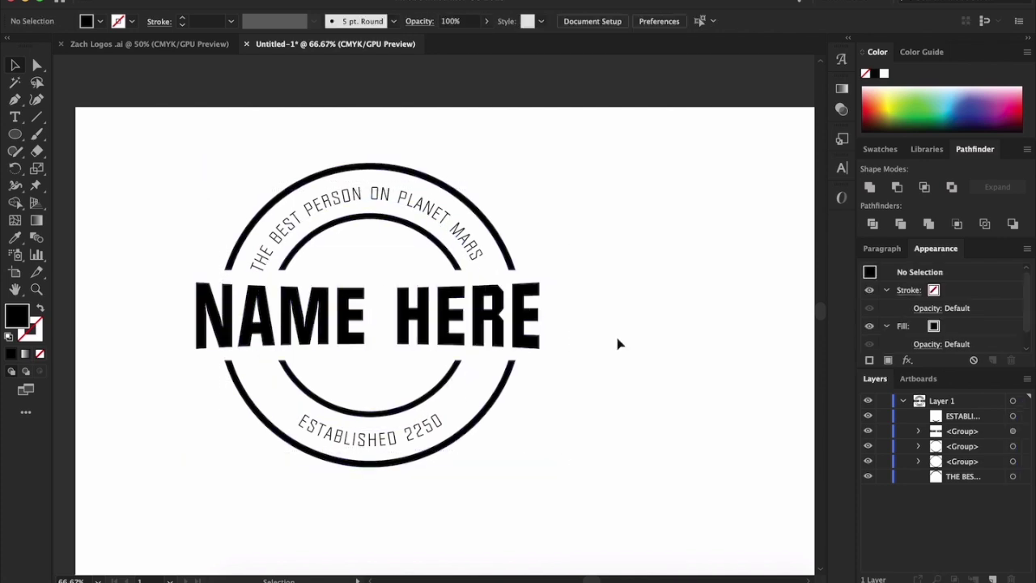